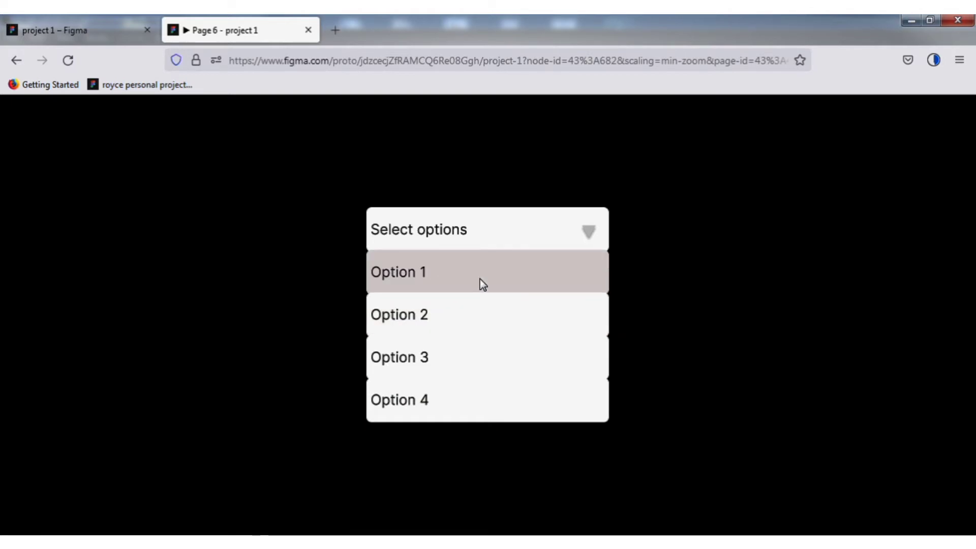
Test the dropdown prototype by trying Options 1 to 3, collapsing the list and expanding it again.
{"action": "left_click", "coordinate": [445, 308]}
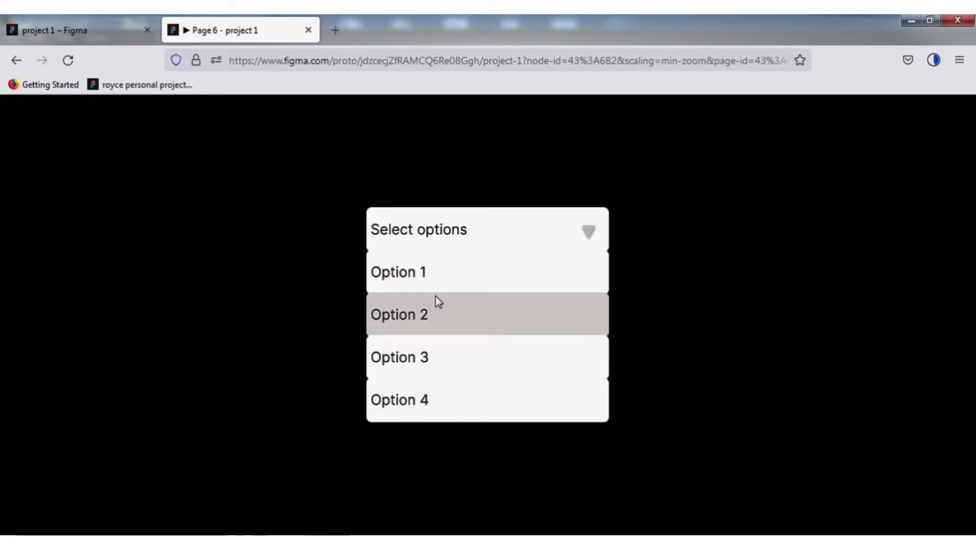
{"action": "left_click", "coordinate": [439, 278]}
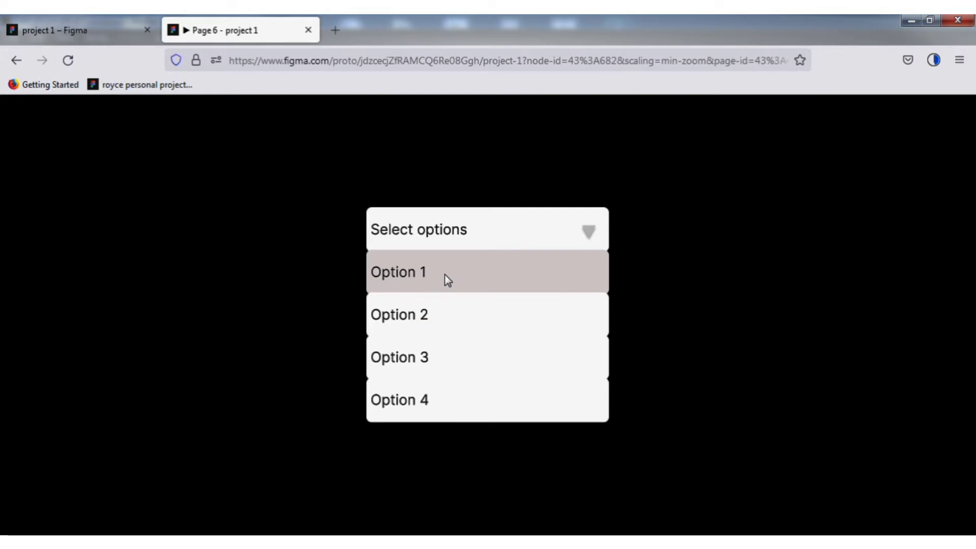
{"action": "left_click", "coordinate": [433, 310]}
{"action": "left_click", "coordinate": [418, 357]}
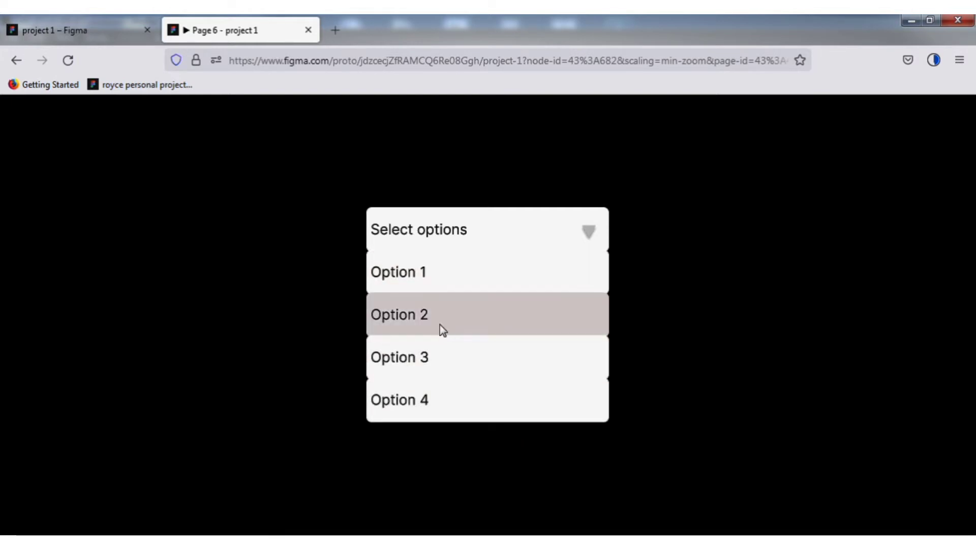
{"action": "left_click", "coordinate": [592, 233]}
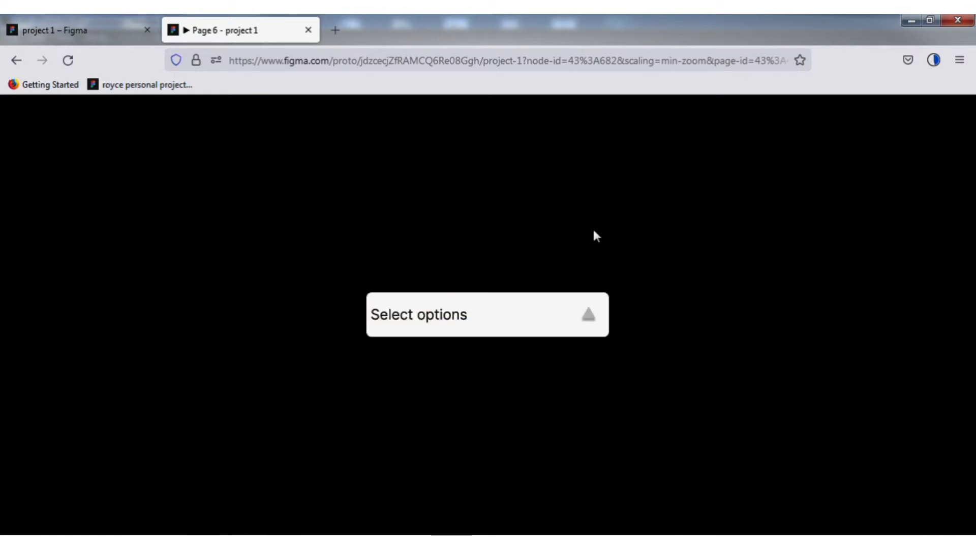
{"action": "left_click", "coordinate": [589, 318]}
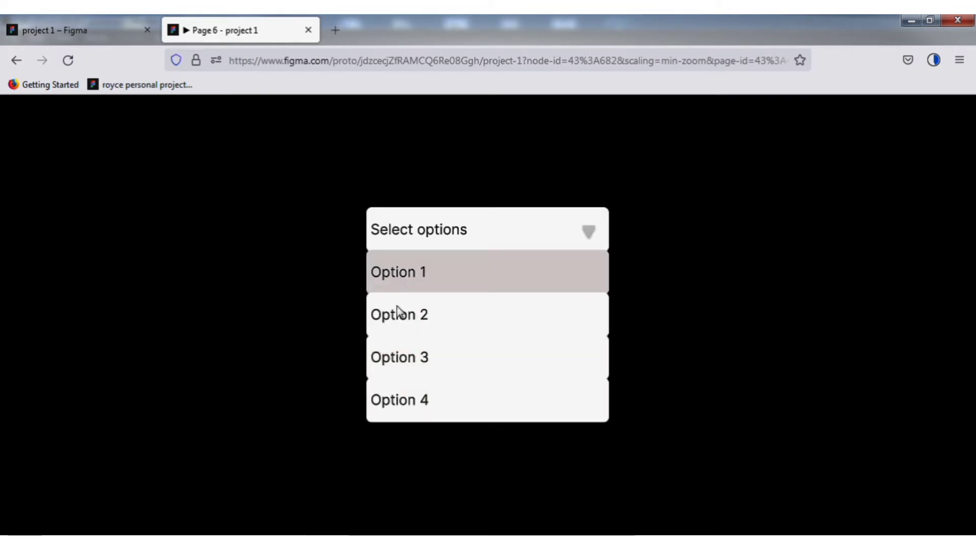
Switch to the project 1 design file and add a new page with its default name.
{"action": "left_click", "coordinate": [99, 31]}
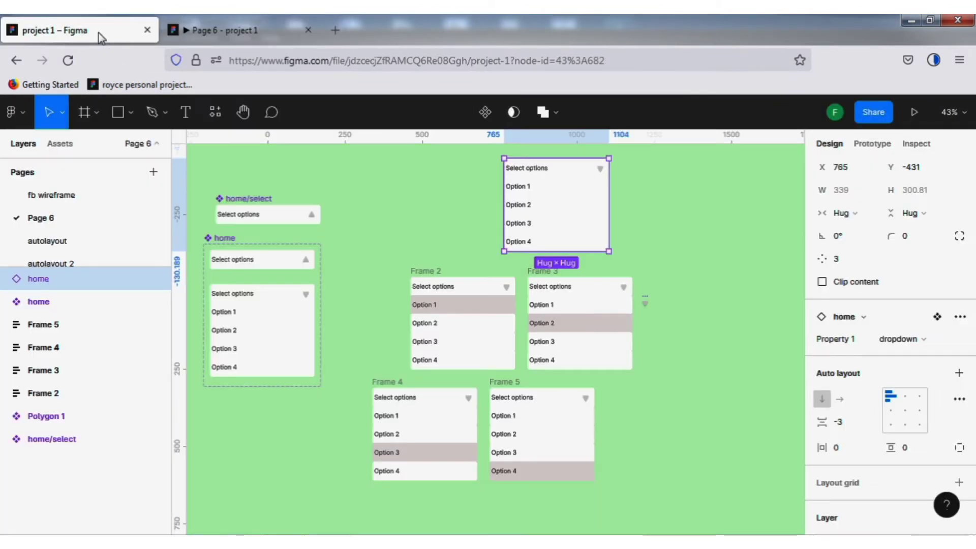
{"action": "left_click", "coordinate": [153, 171]}
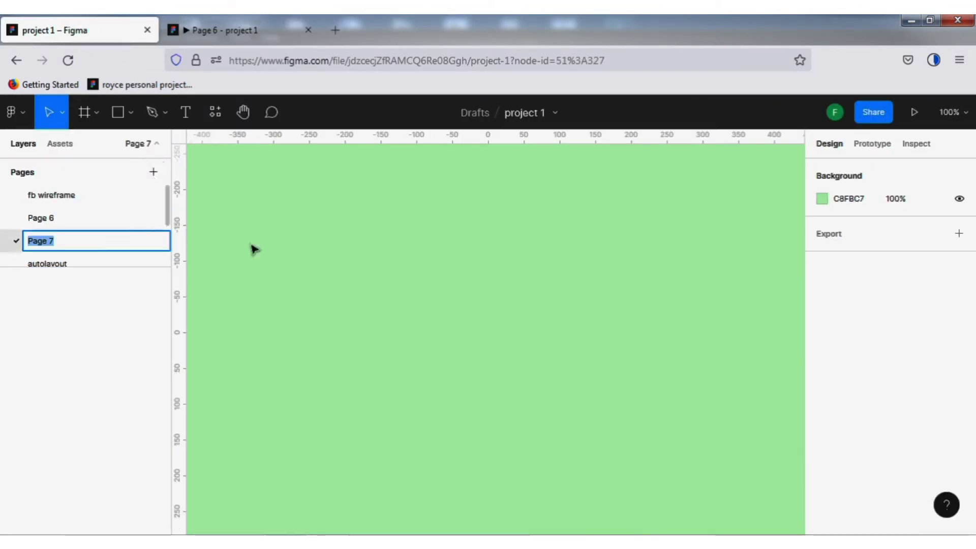
{"action": "left_click", "coordinate": [291, 251]}
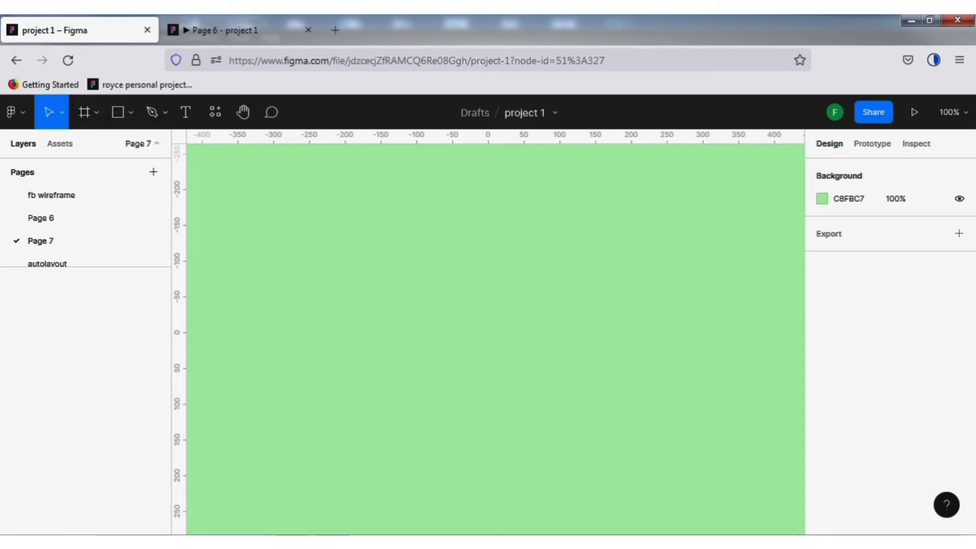
Draw a frame about 242 × 45 on the empty page and move it to about X -141, Y -143.
{"action": "key", "text": "f"}
{"action": "left_click_drag", "start_coordinate": [294, 224], "coordinate": [468, 257]}
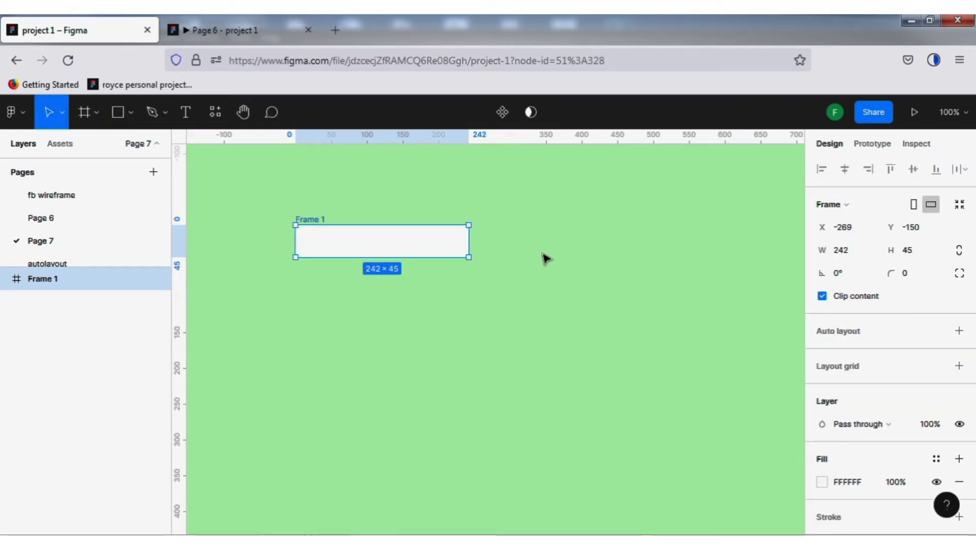
{"action": "key", "text": "shift+0"}
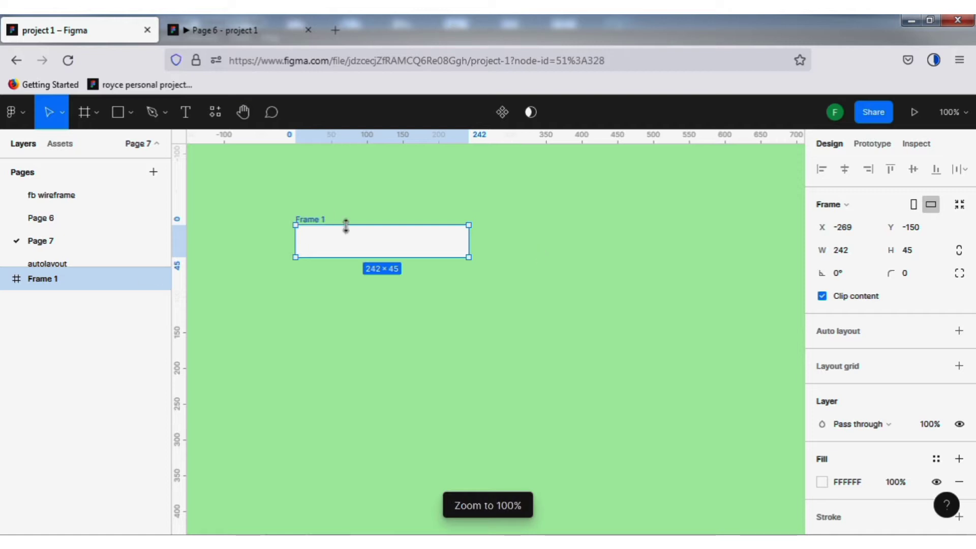
{"action": "left_click_drag", "start_coordinate": [348, 246], "coordinate": [442, 251]}
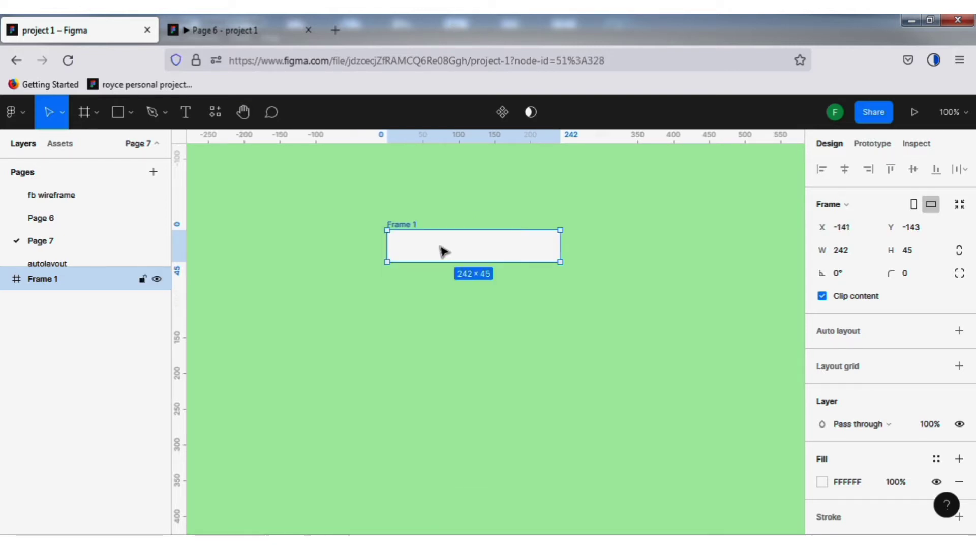
{"action": "scroll", "coordinate": [442, 251], "scroll_direction": "up", "scroll_amount": 2}
{"action": "left_click", "coordinate": [638, 218]}
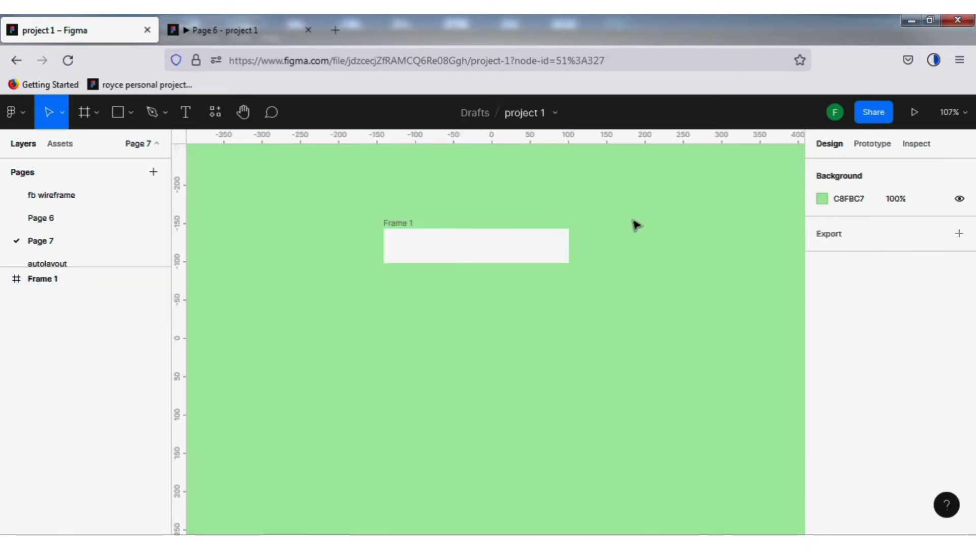
Add the text "Select Options" inside the frame and position it near the frame's left edge.
{"action": "left_click", "coordinate": [186, 118]}
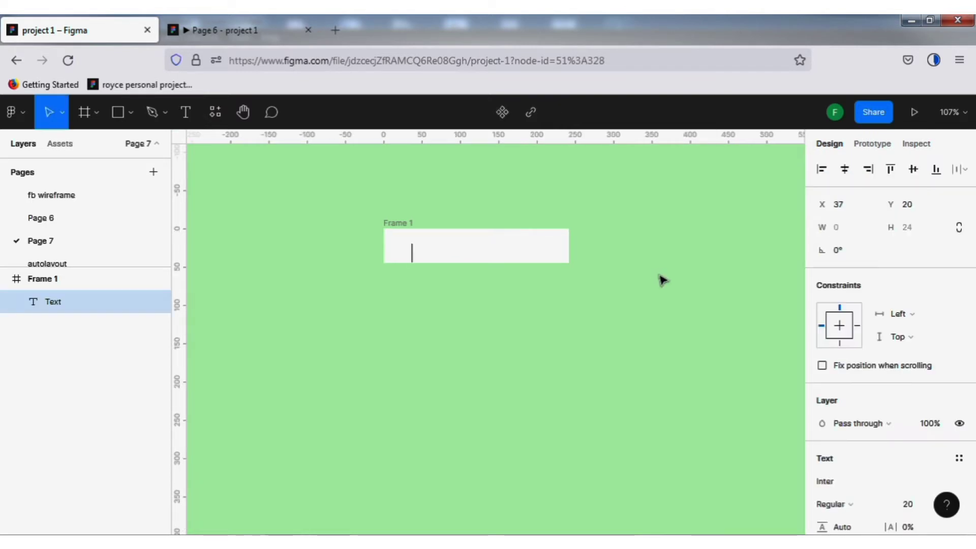
{"action": "type", "text": "S"}
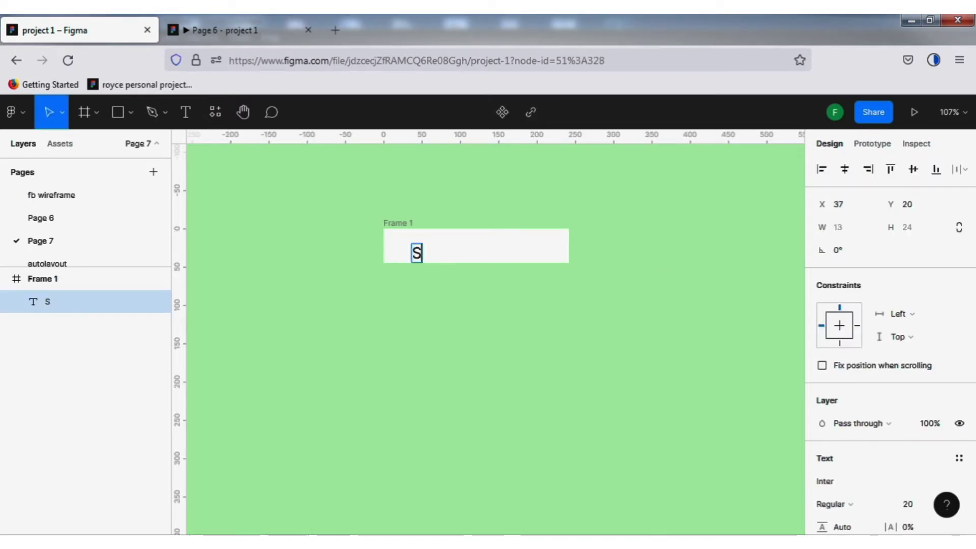
{"action": "type", "text": "ele"}
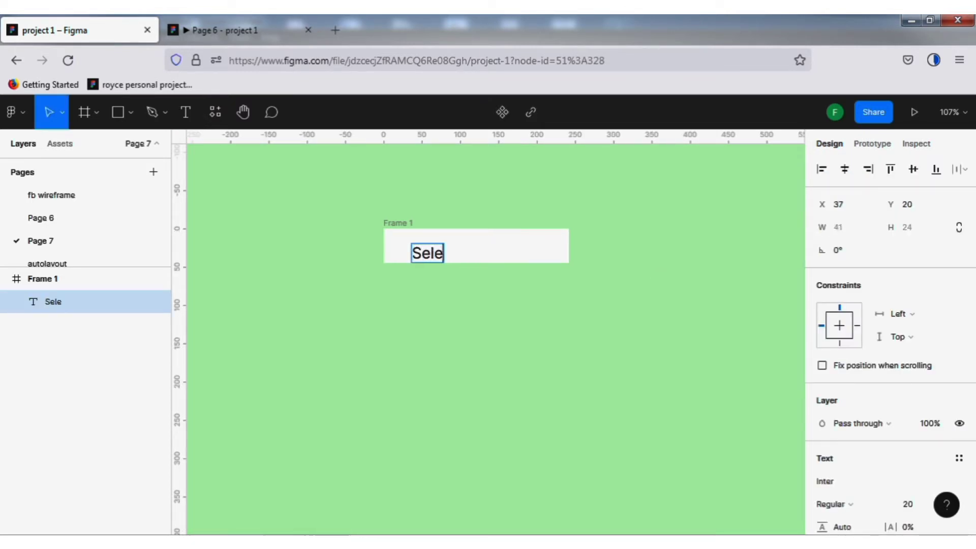
{"action": "type", "text": "ct "}
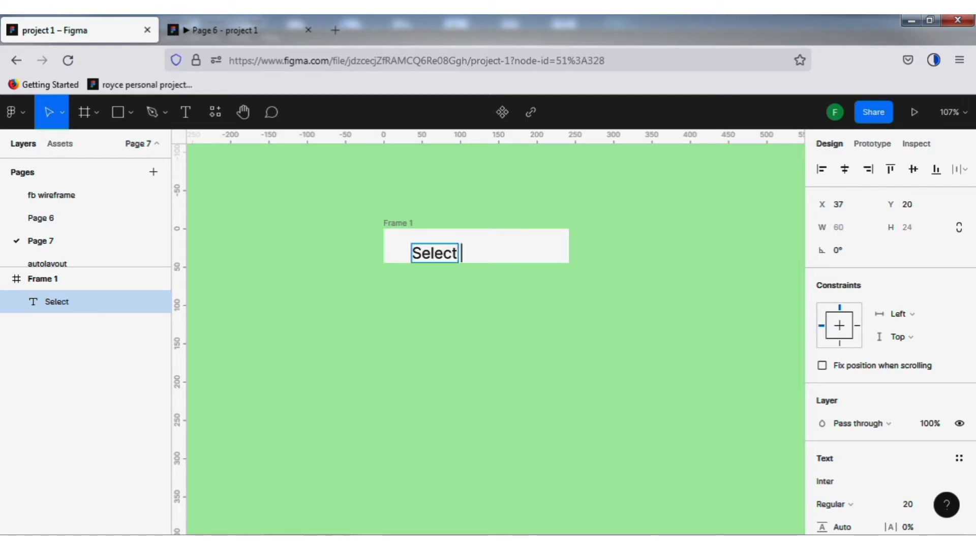
{"action": "type", "text": "Opti"}
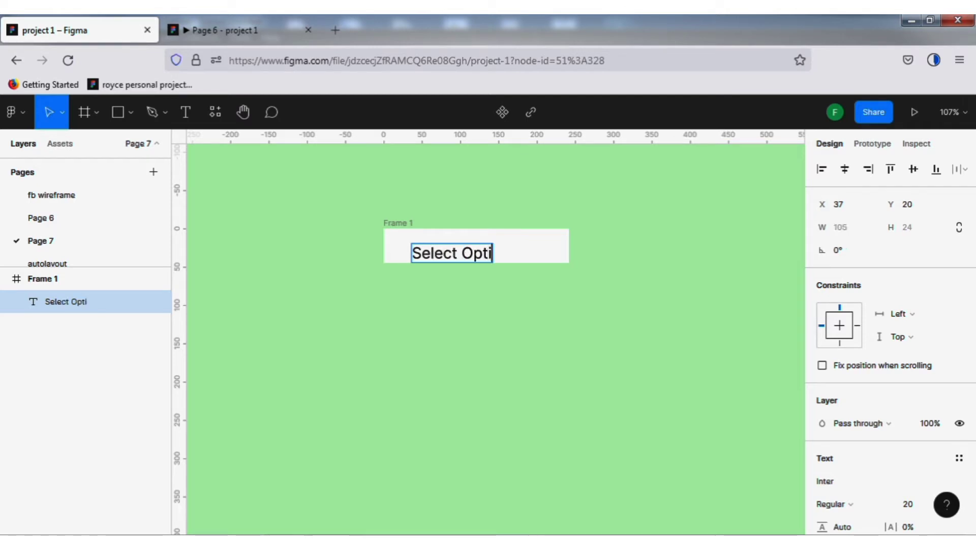
{"action": "type", "text": "ons"}
{"action": "key", "text": "Escape"}
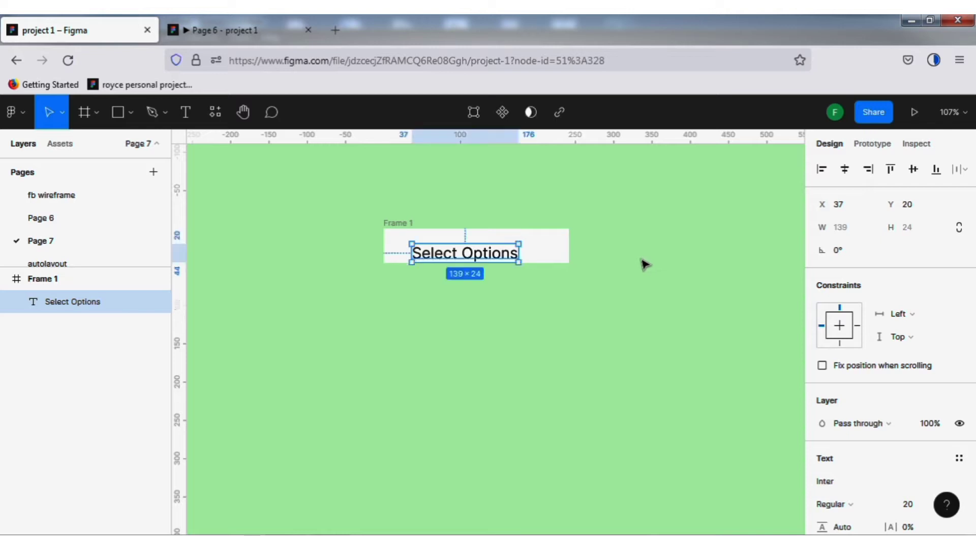
{"action": "left_click_drag", "start_coordinate": [465, 260], "coordinate": [445, 253]}
{"action": "left_click", "coordinate": [629, 264]}
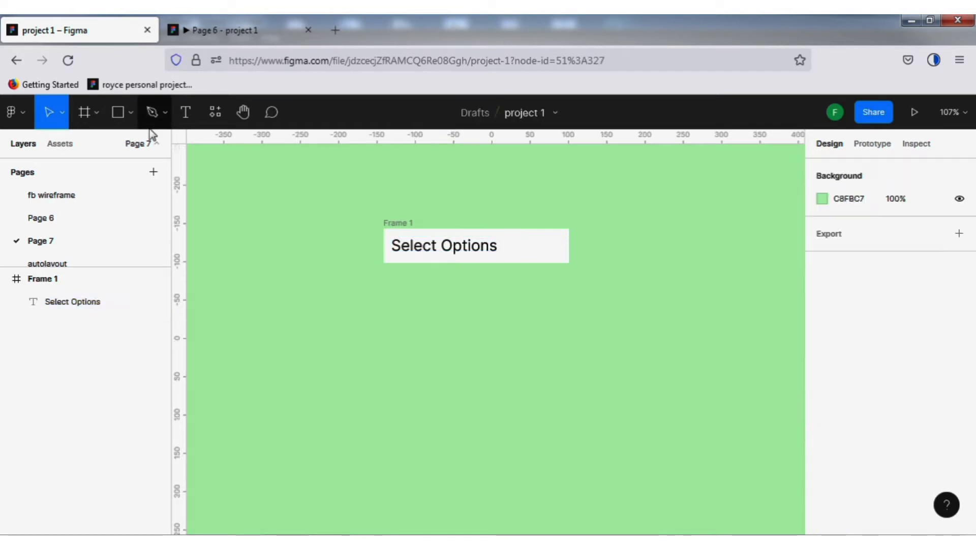
Draw a triangle polygon about 17 × 17 inside the frame near its right end.
{"action": "left_click", "coordinate": [132, 114]}
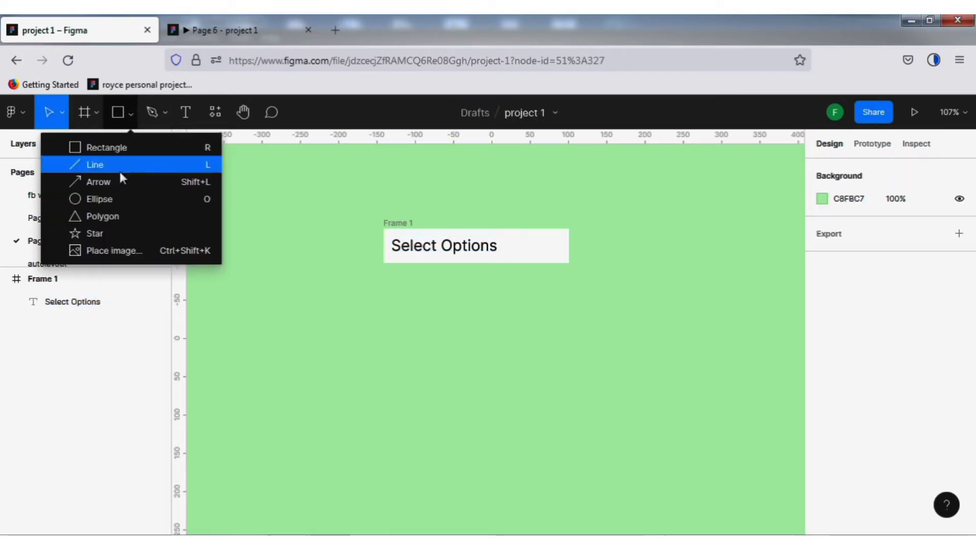
{"action": "left_click", "coordinate": [116, 217]}
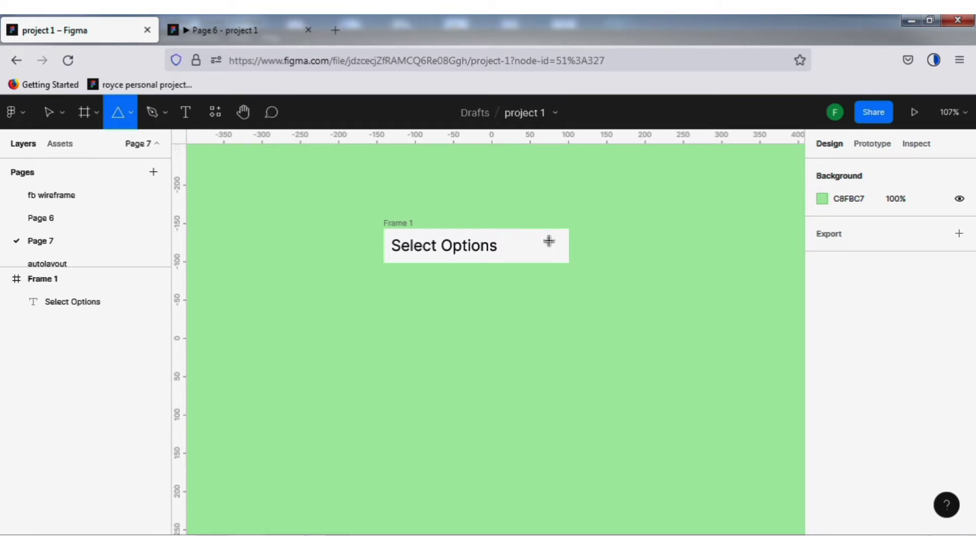
{"action": "left_click_drag", "start_coordinate": [546, 236], "coordinate": [561, 254]}
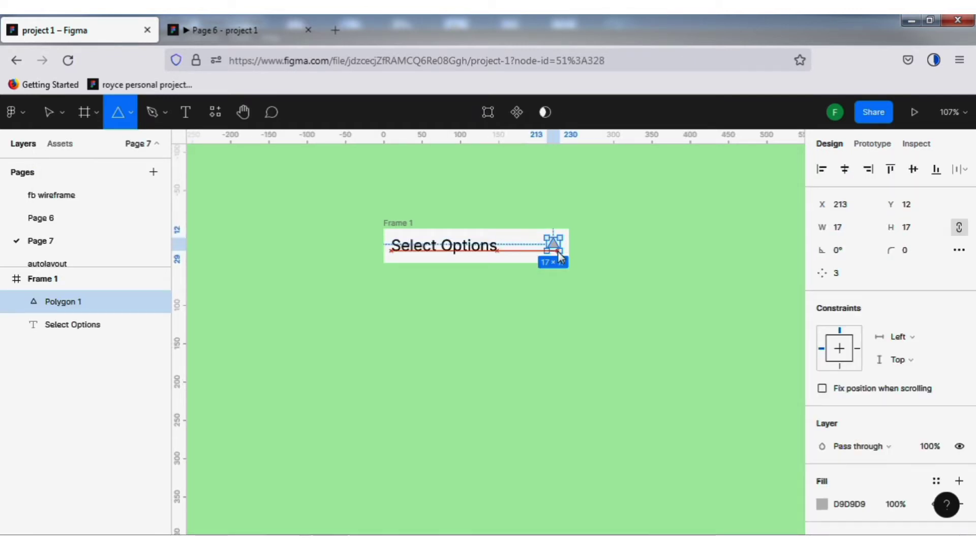
{"action": "left_click", "coordinate": [501, 285]}
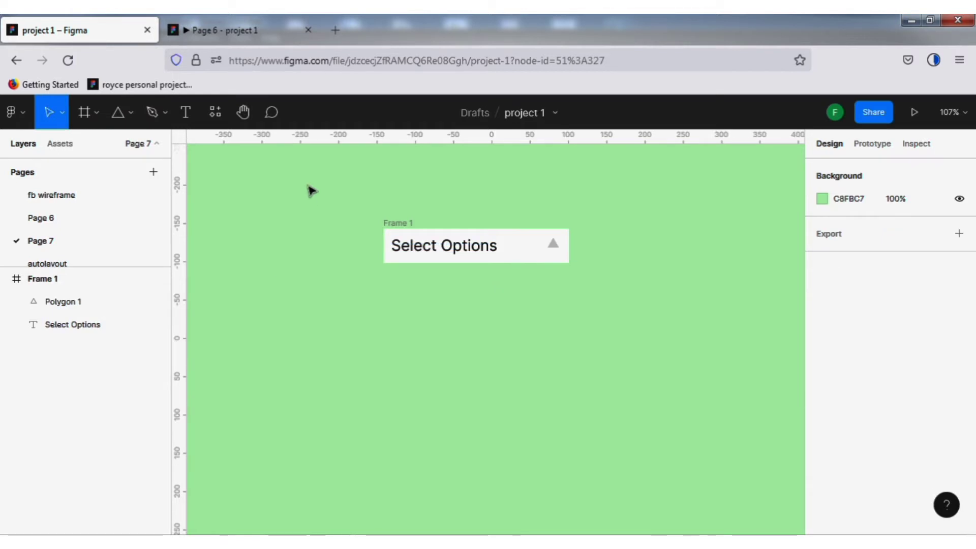
Align the triangle with the Select Options text along their vertical centers, keeping their horizontal positions.
{"action": "left_click_drag", "start_coordinate": [309, 188], "coordinate": [635, 331]}
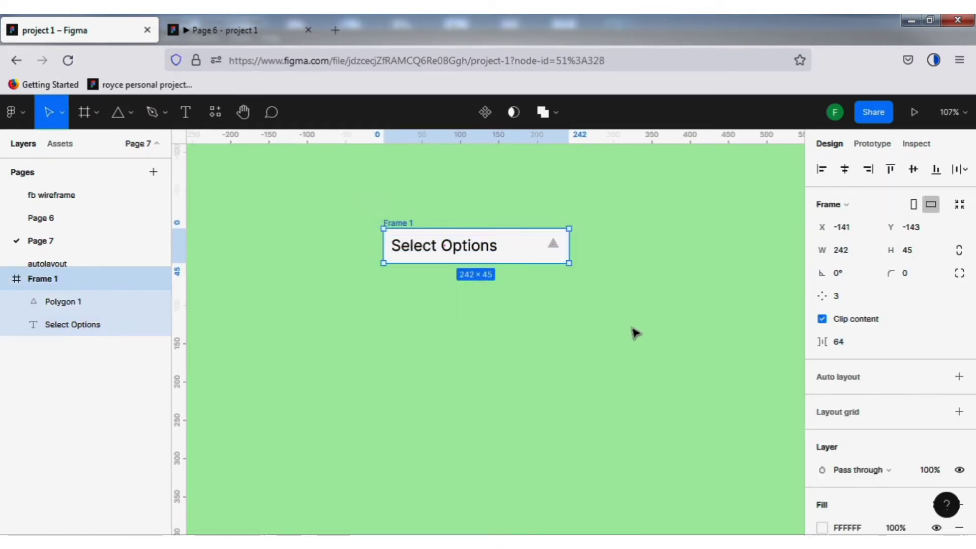
{"action": "key", "text": "alt+a"}
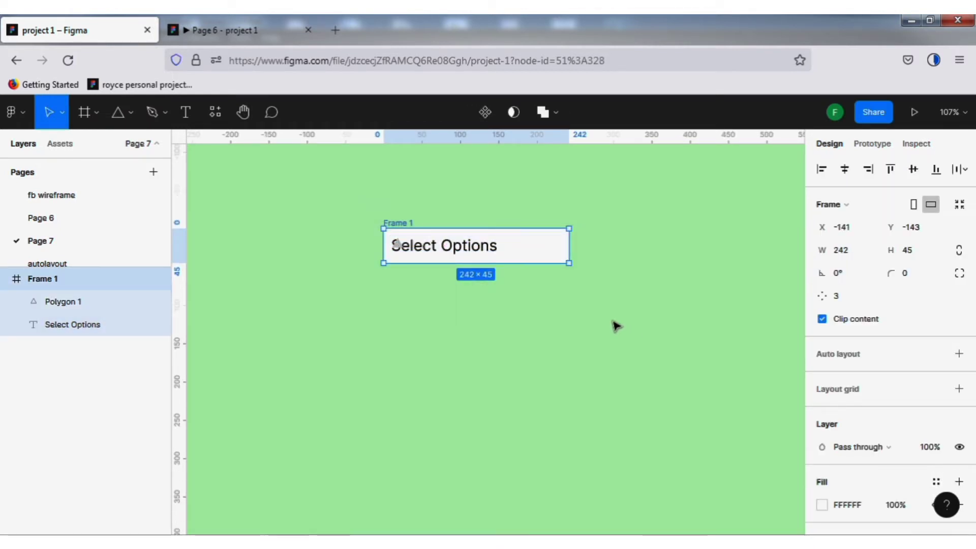
{"action": "key", "text": "ctrl+z"}
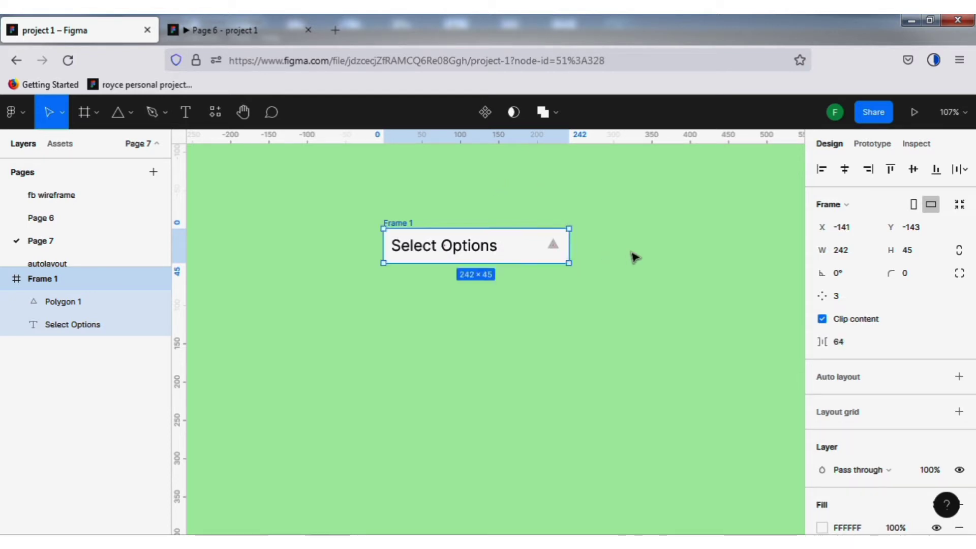
{"action": "key", "text": "Escape"}
Add a drop shadow effect to the triangle in the Select Options frame.
{"action": "left_click", "coordinate": [558, 250]}
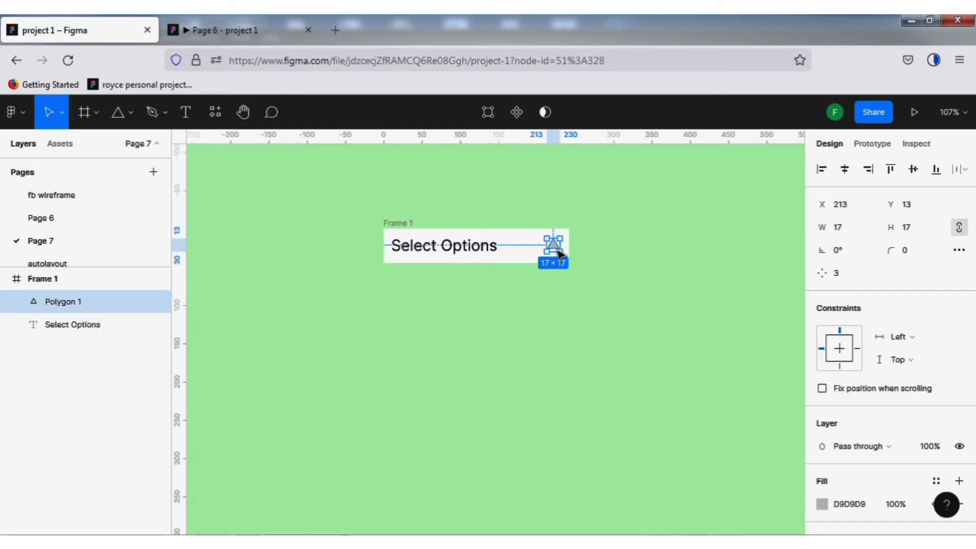
{"action": "scroll", "coordinate": [867, 464], "scroll_direction": "down", "scroll_amount": 5}
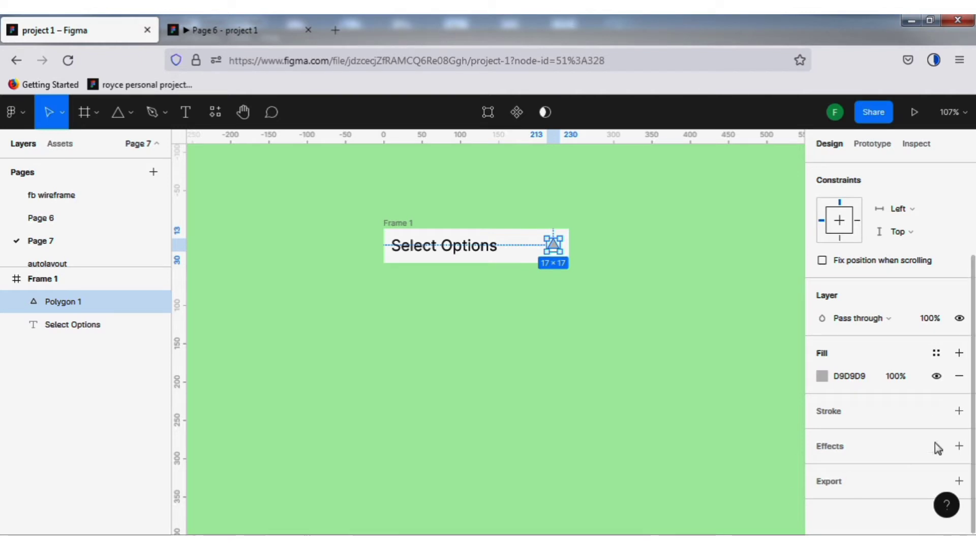
{"action": "left_click", "coordinate": [959, 447]}
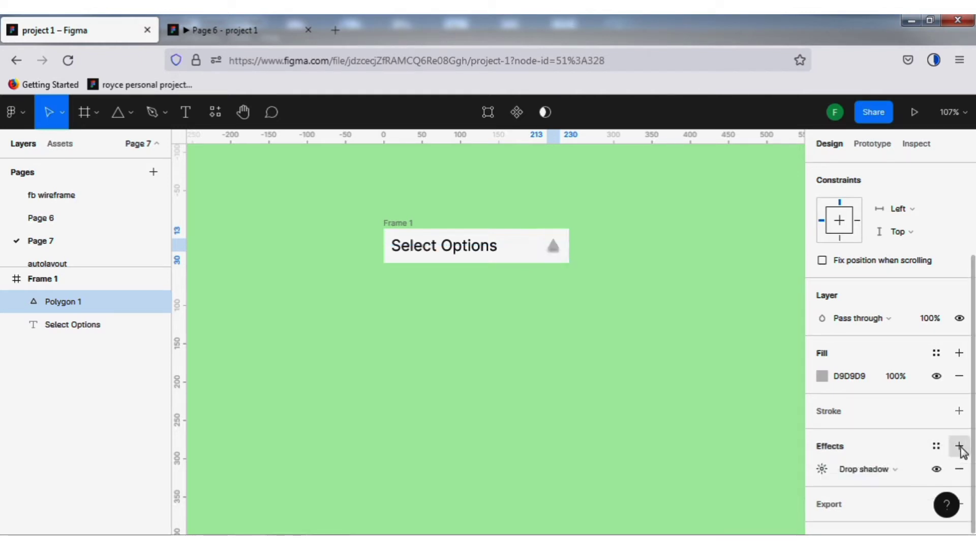
{"action": "left_click", "coordinate": [610, 355]}
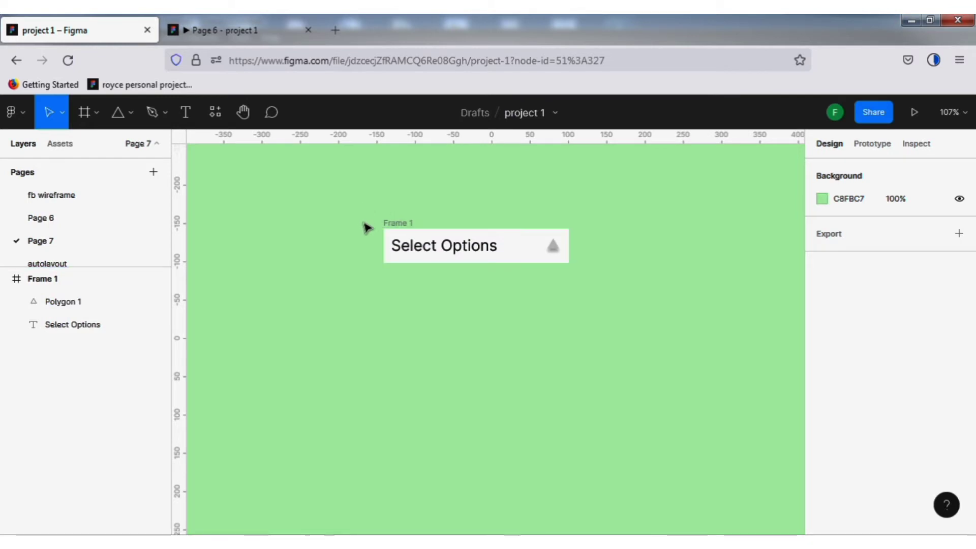
Duplicate the Select Options frame and place the copy directly below the original at about X -141, Y -58.
{"action": "left_click", "coordinate": [397, 223]}
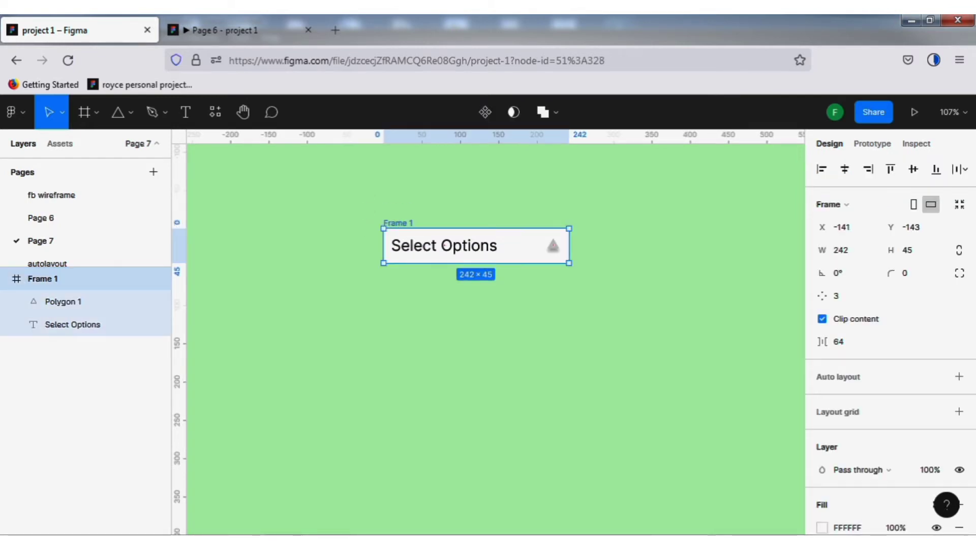
{"action": "left_click", "coordinate": [349, 217]}
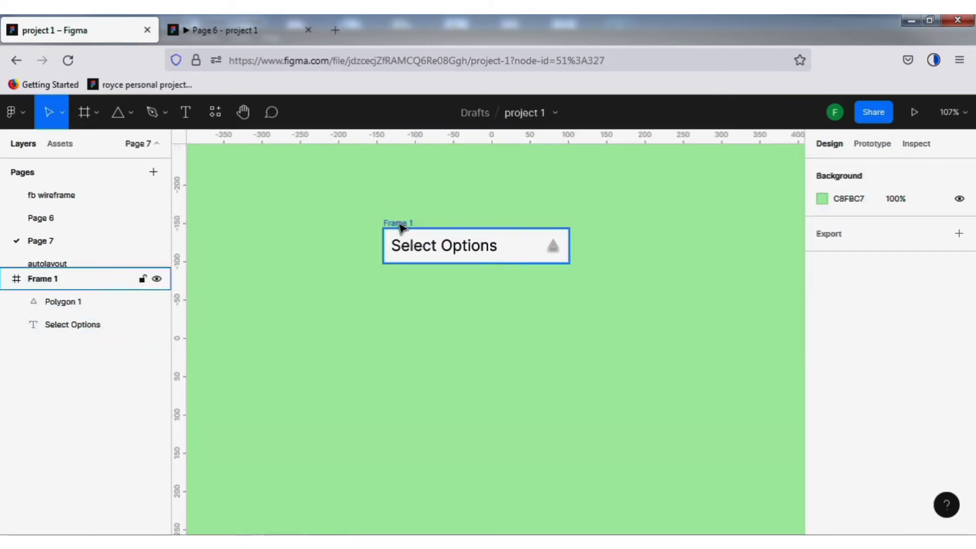
{"action": "left_click", "coordinate": [532, 237]}
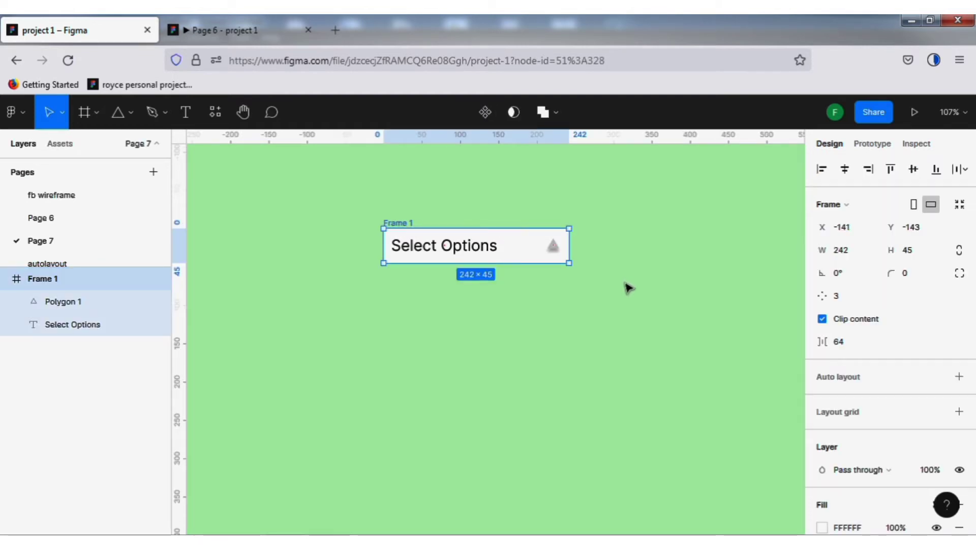
{"action": "key", "text": "ctrl+d"}
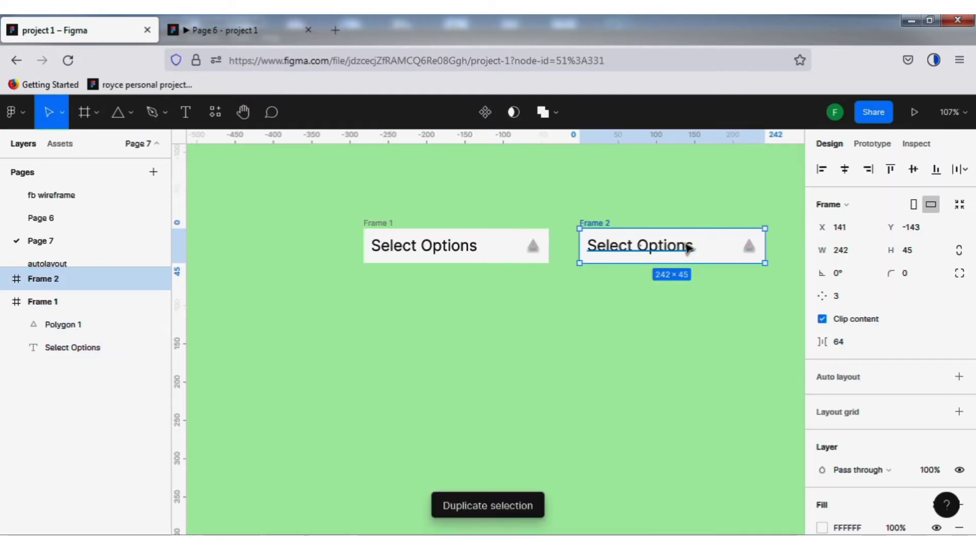
{"action": "left_click_drag", "start_coordinate": [653, 291], "coordinate": [484, 308]}
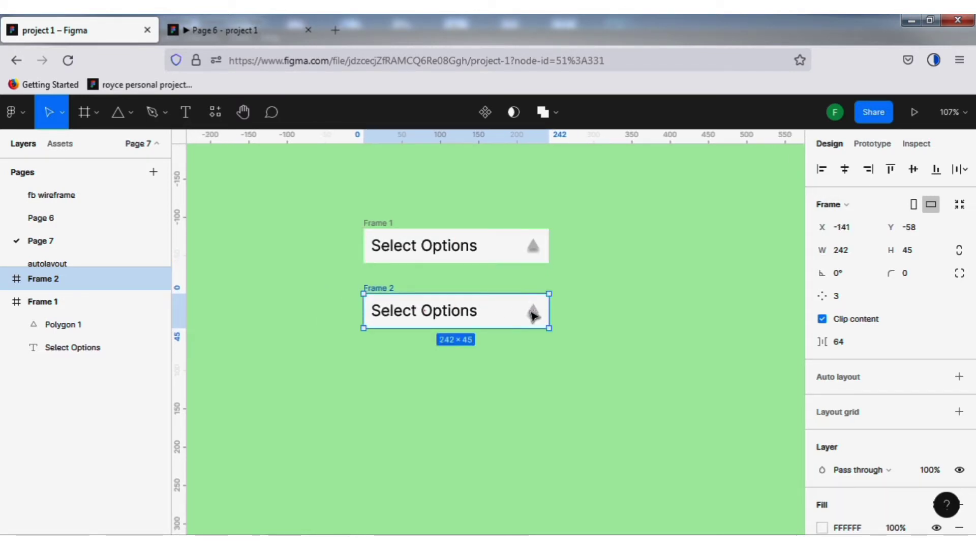
Rotate the triangle in the lower Select Options frame to 180°.
{"action": "left_click", "coordinate": [538, 315]}
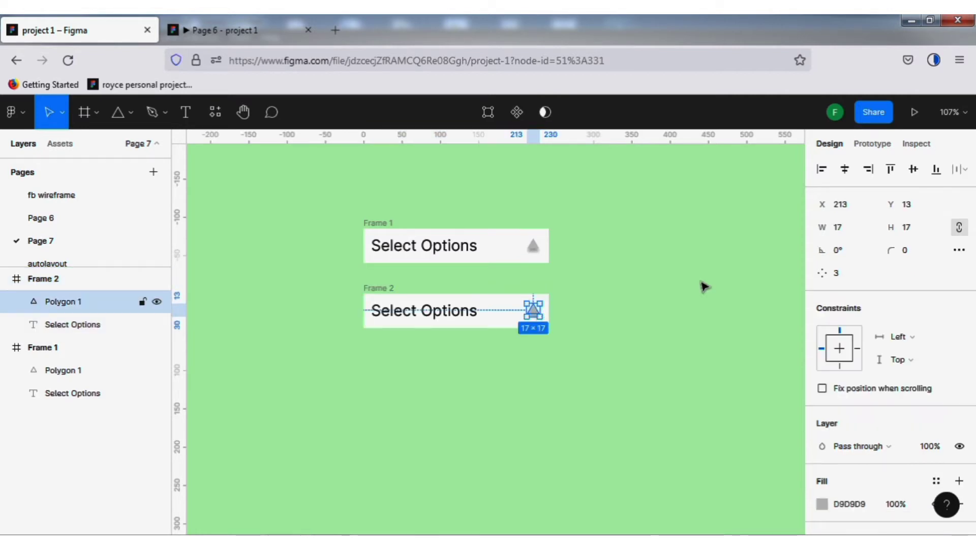
{"action": "left_click", "coordinate": [846, 256]}
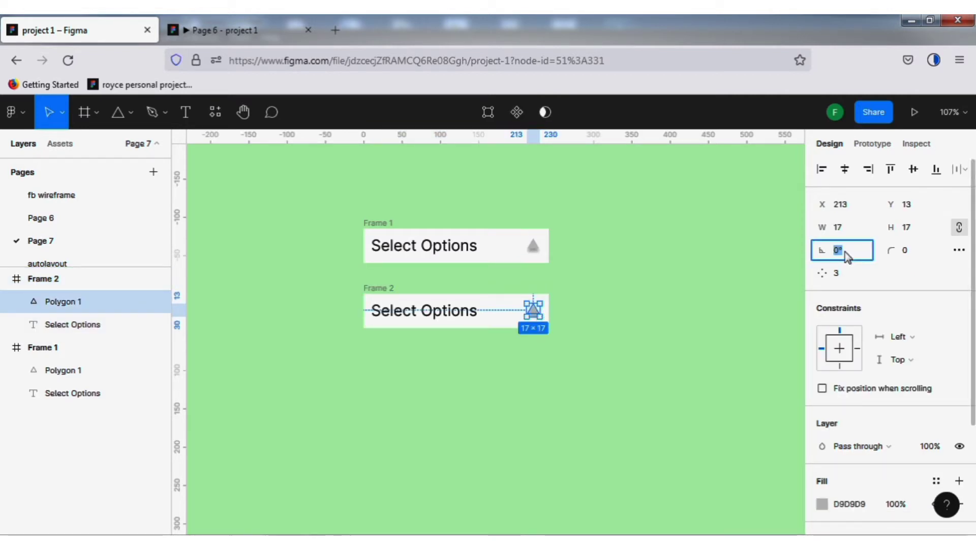
{"action": "type", "text": "18"}
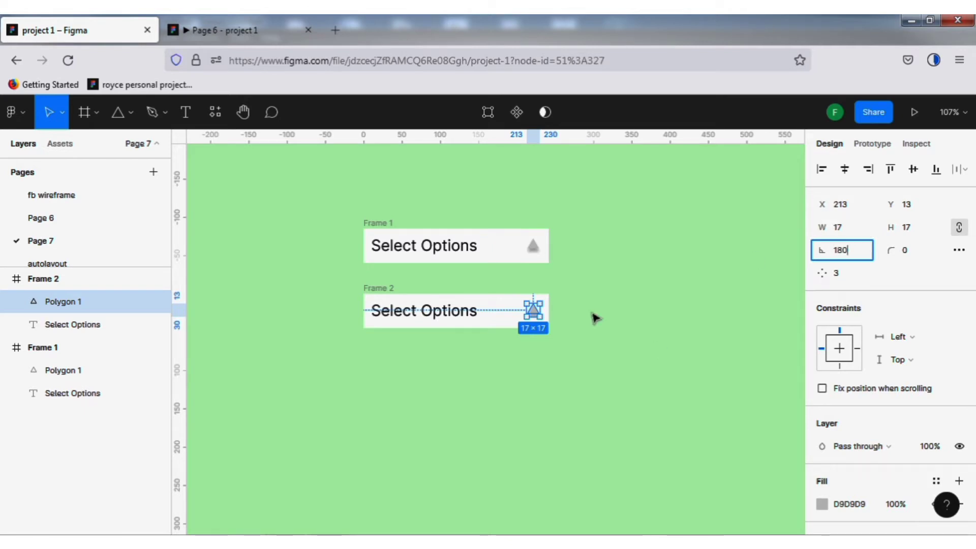
{"action": "left_click", "coordinate": [594, 314]}
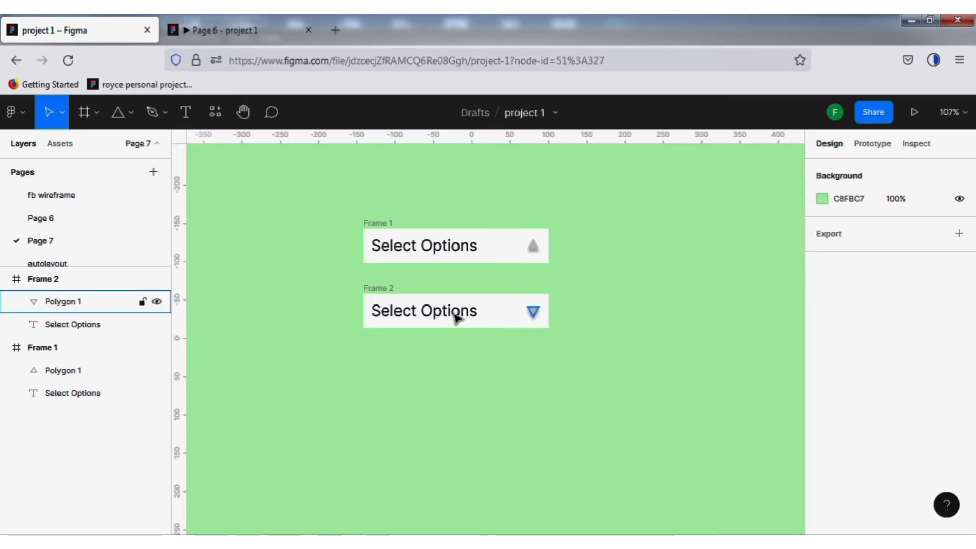
Duplicate the lower Select Options frame and place the copy directly beneath it at X -141, Y 8.
{"action": "left_click", "coordinate": [376, 288]}
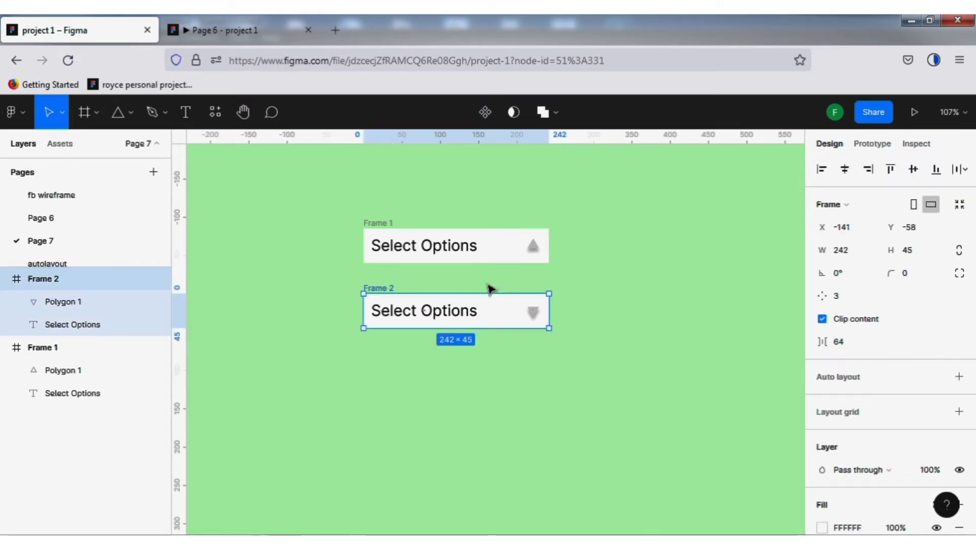
{"action": "left_click", "coordinate": [669, 306]}
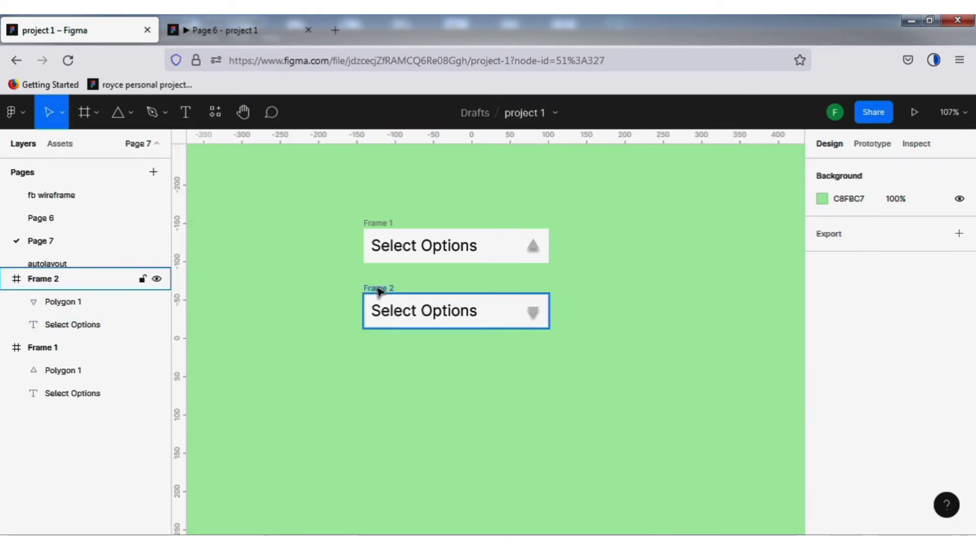
{"action": "left_click", "coordinate": [378, 289]}
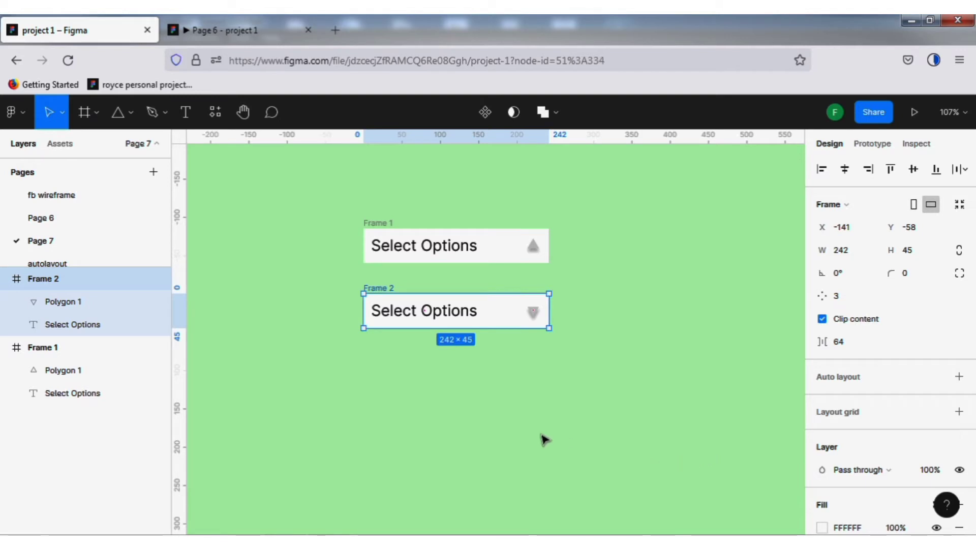
{"action": "key", "text": "ctrl+d"}
{"action": "left_click_drag", "start_coordinate": [708, 326], "coordinate": [503, 369]}
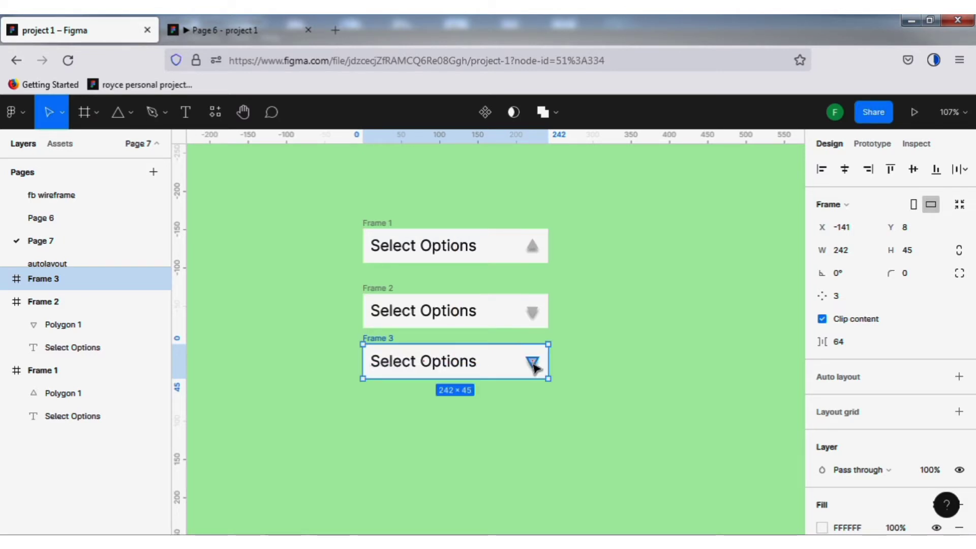
Delete the triangle from the third frame and change its text to "Option 1".
{"action": "left_click", "coordinate": [532, 363]}
{"action": "key", "text": "Delete"}
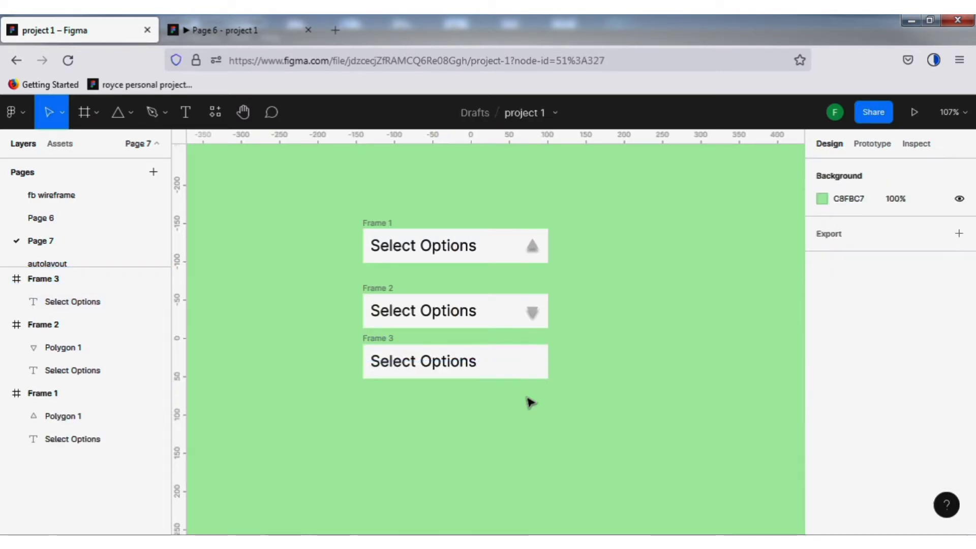
{"action": "left_click", "coordinate": [433, 367]}
{"action": "double_click", "coordinate": [434, 366]}
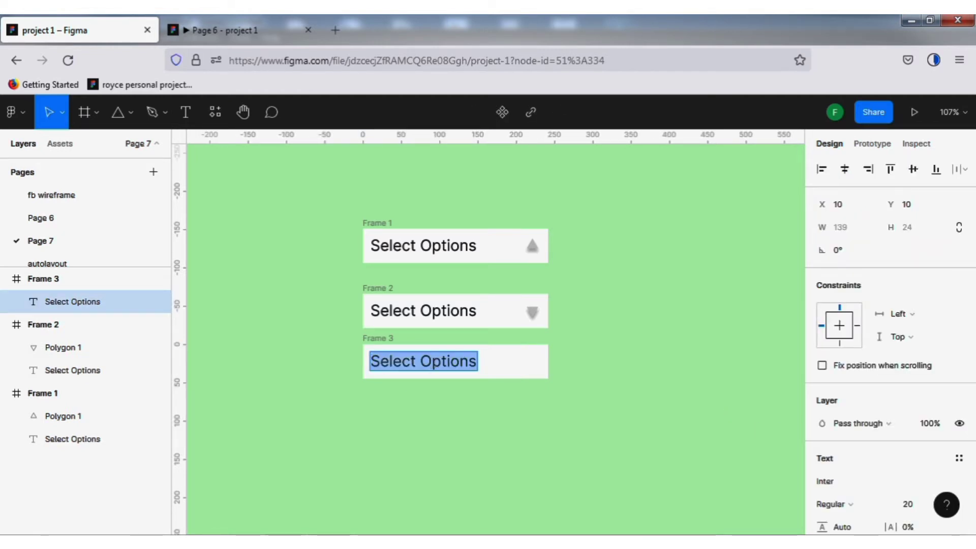
{"action": "type", "text": "Optio"}
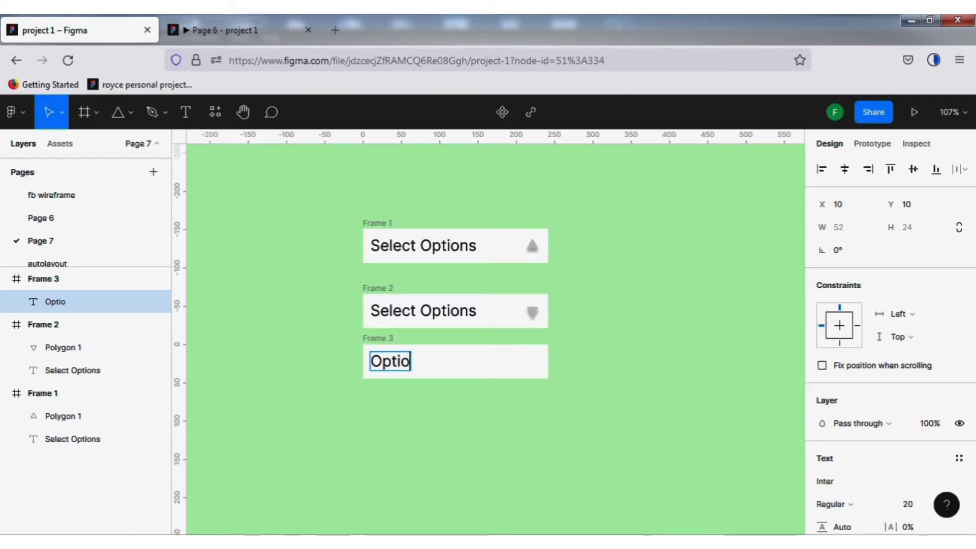
{"action": "type", "text": "n 1"}
{"action": "key", "text": "Escape"}
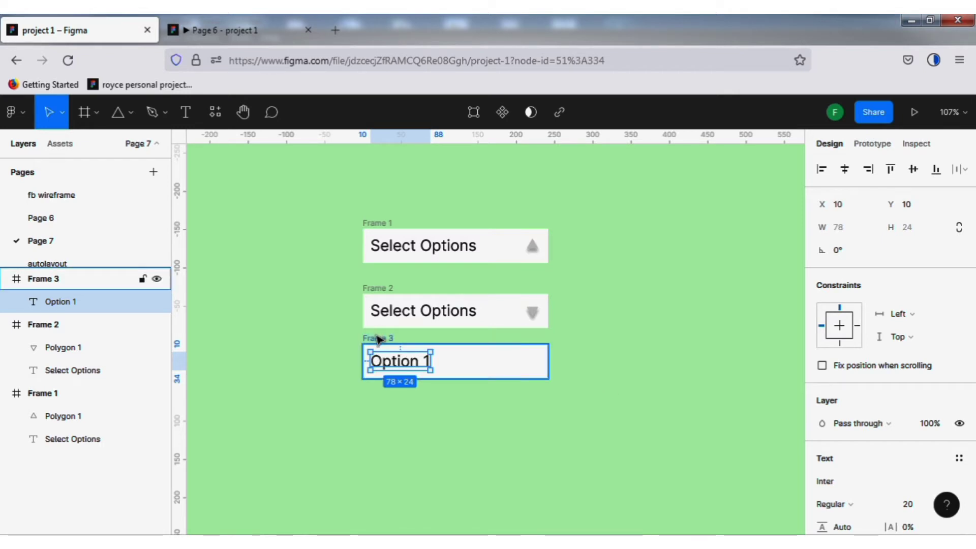
Turn the Option 1 frame into a component, set it aside, and stack two instances below the lower Select Options frame.
{"action": "left_click", "coordinate": [379, 339]}
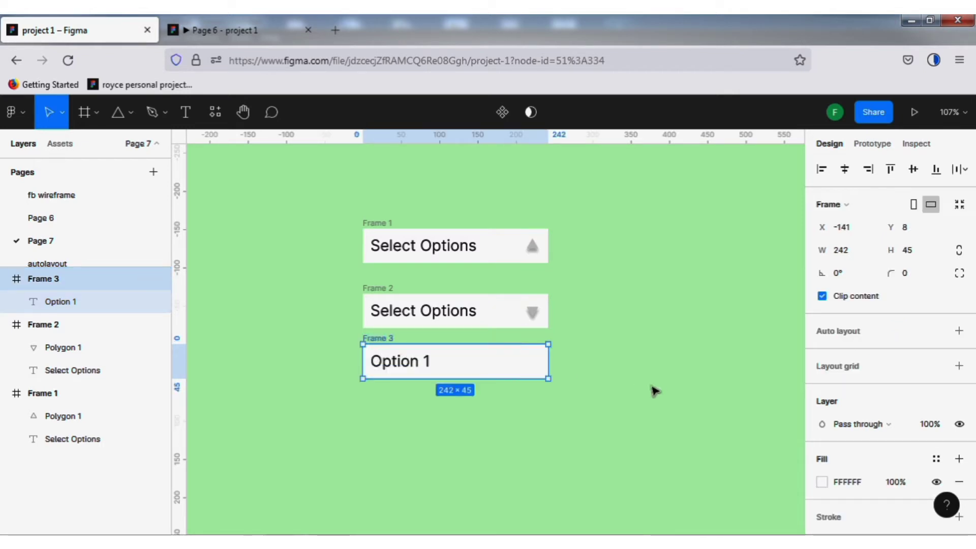
{"action": "left_click", "coordinate": [502, 112]}
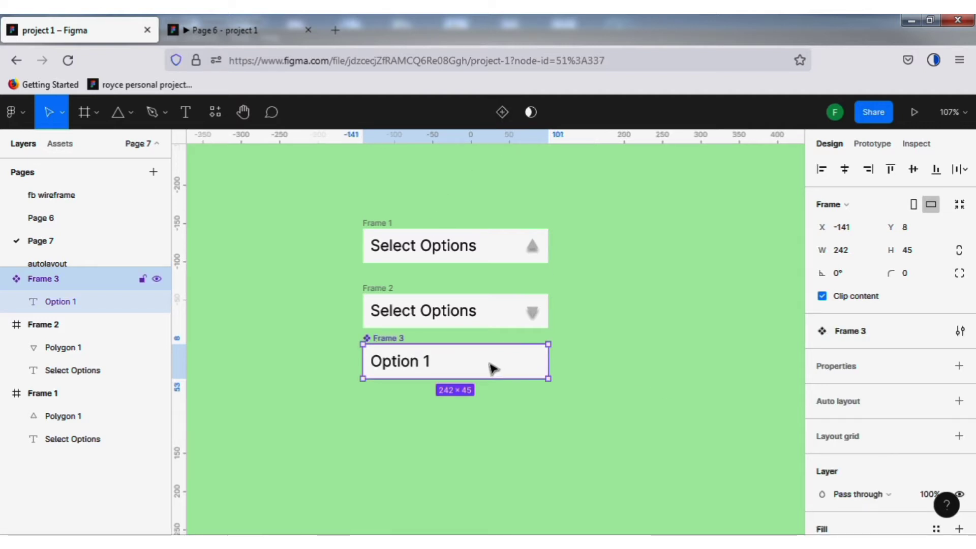
{"action": "mouse_move", "coordinate": [485, 367]}
{"action": "left_mouse_down"}
{"action": "mouse_move", "coordinate": [648, 264]}
{"action": "mouse_move", "coordinate": [688, 212]}
{"action": "mouse_move", "coordinate": [656, 340]}
{"action": "mouse_move", "coordinate": [475, 422]}
{"action": "mouse_move", "coordinate": [472, 372]}
{"action": "mouse_move", "coordinate": [485, 367]}
{"action": "mouse_move", "coordinate": [472, 360]}
{"action": "mouse_move", "coordinate": [480, 363]}
{"action": "left_mouse_up"}
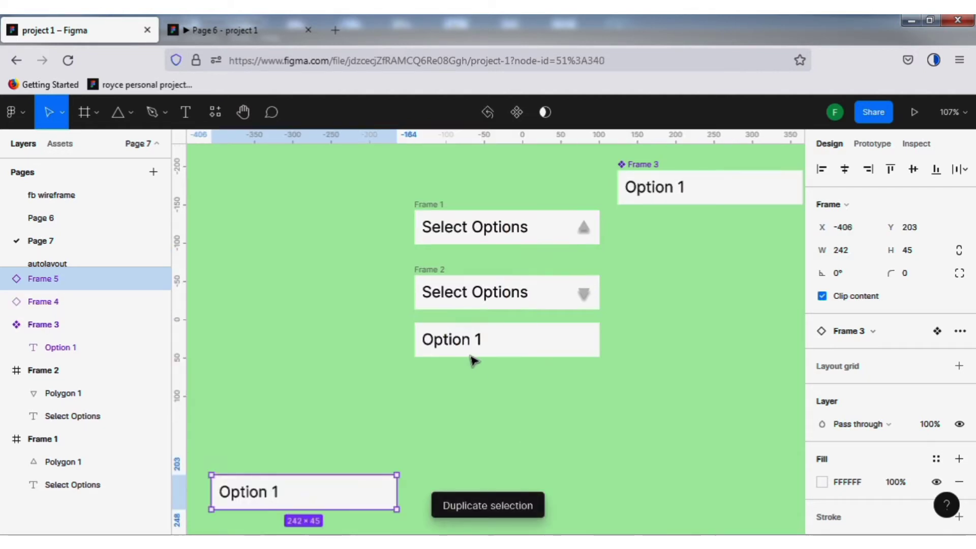
{"action": "key", "text": "ctrl+d"}
{"action": "left_click_drag", "start_coordinate": [357, 481], "coordinate": [521, 399]}
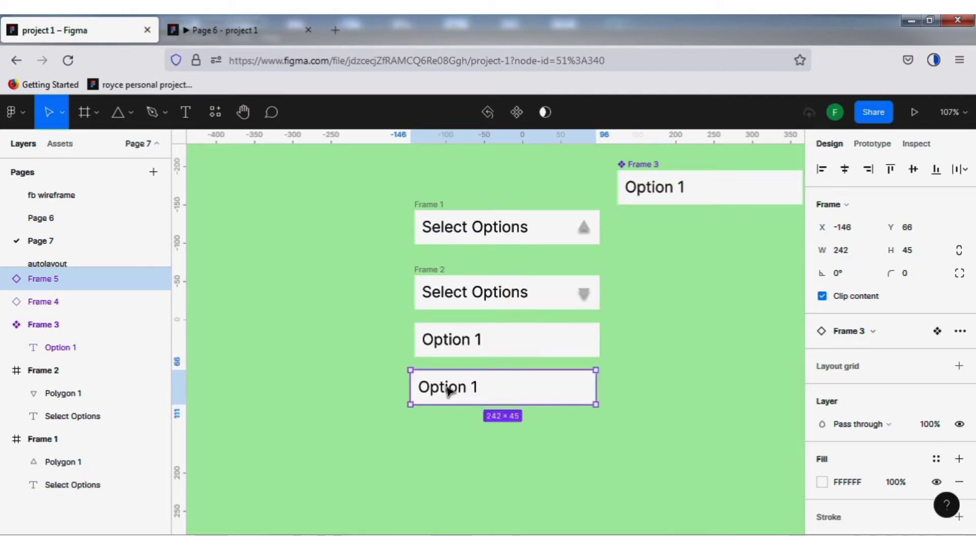
Change the text of the lower Option 1 instance to "Option 2".
{"action": "double_click", "coordinate": [449, 390]}
{"action": "double_click", "coordinate": [452, 388]}
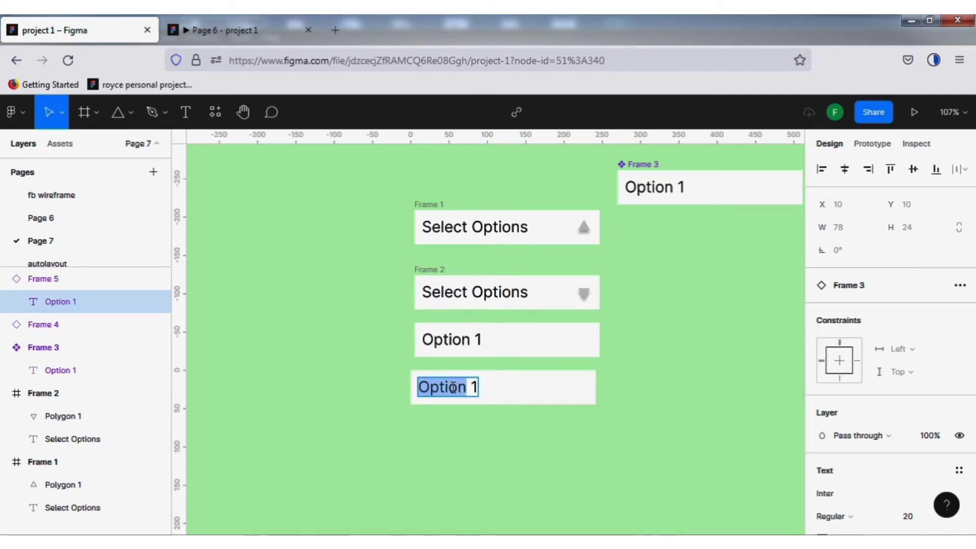
{"action": "left_click", "coordinate": [477, 387]}
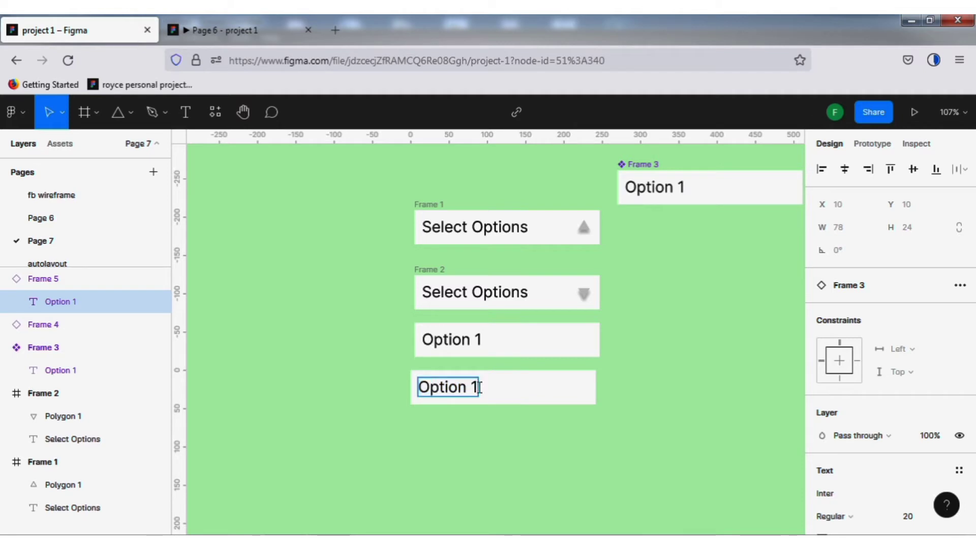
{"action": "key", "text": "BackSpace"}
{"action": "type", "text": "2"}
{"action": "key", "text": "Escape"}
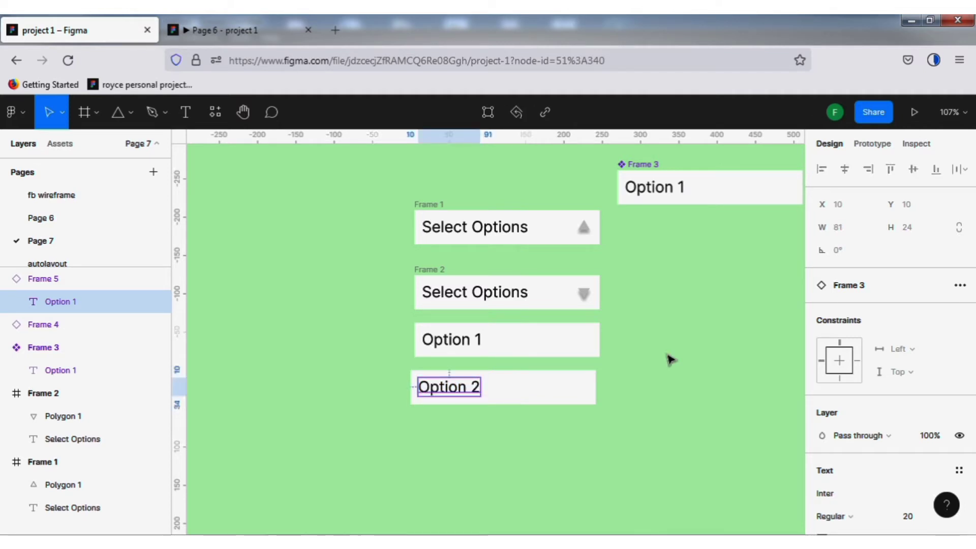
Duplicate the Option 2 row directly below itself and change the copy's text to "Option 3".
{"action": "left_click", "coordinate": [496, 377]}
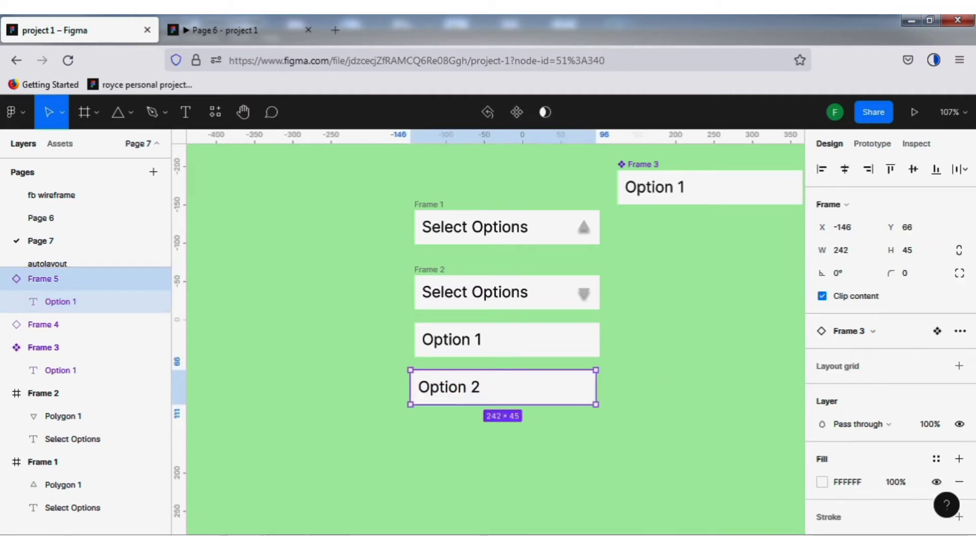
{"action": "left_click_drag", "start_coordinate": [499, 391], "coordinate": [501, 437]}
{"action": "double_click", "coordinate": [467, 438]}
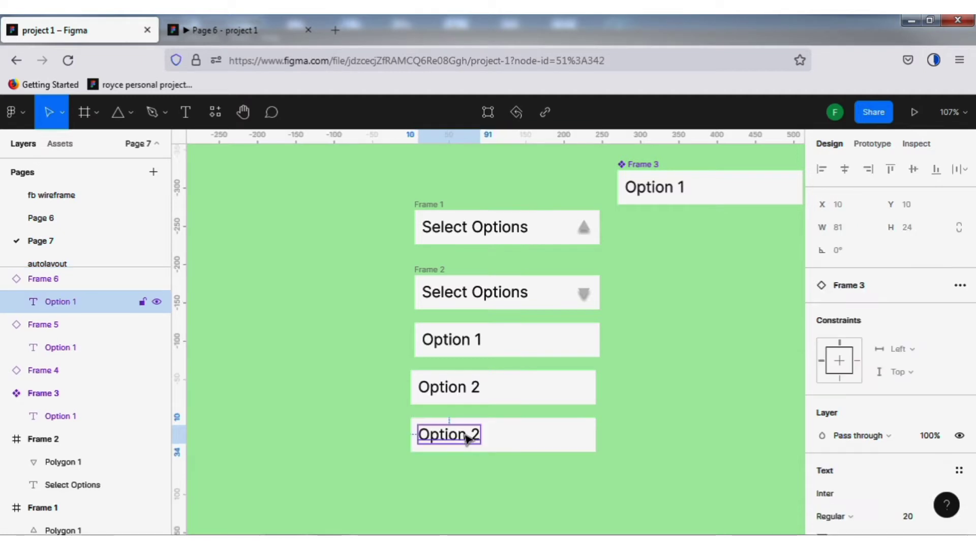
{"action": "double_click", "coordinate": [477, 438]}
{"action": "left_click", "coordinate": [477, 435]}
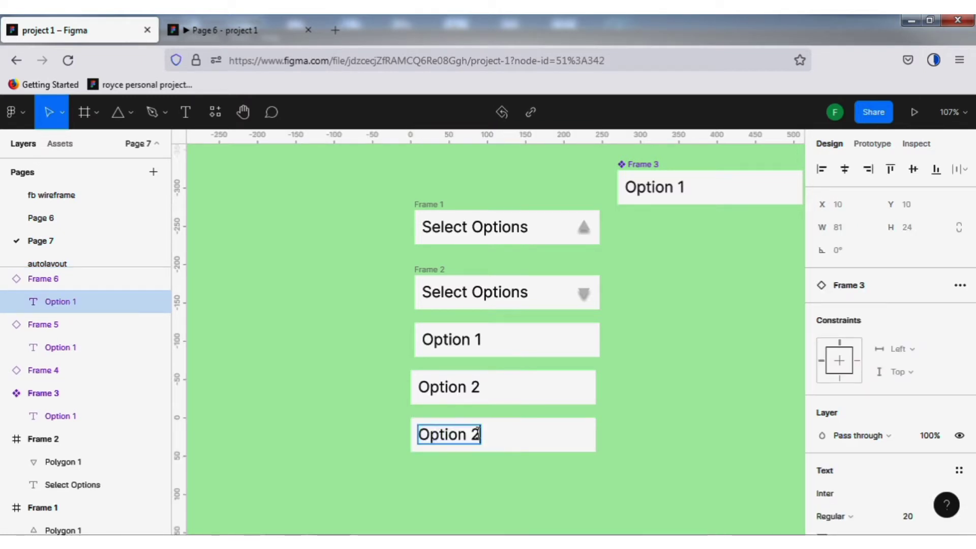
{"action": "key", "text": "BackSpace"}
{"action": "type", "text": "3"}
{"action": "key", "text": "Escape"}
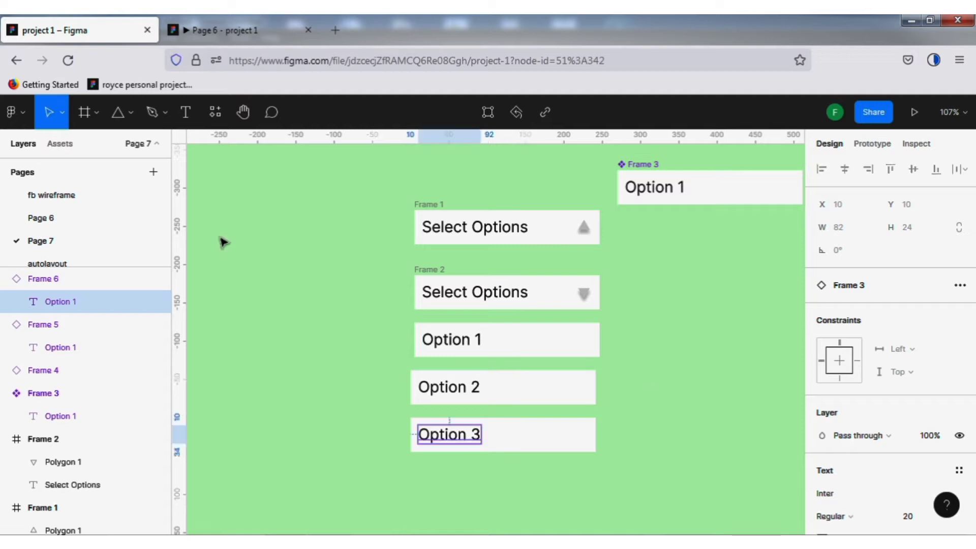
{"action": "left_click", "coordinate": [316, 394]}
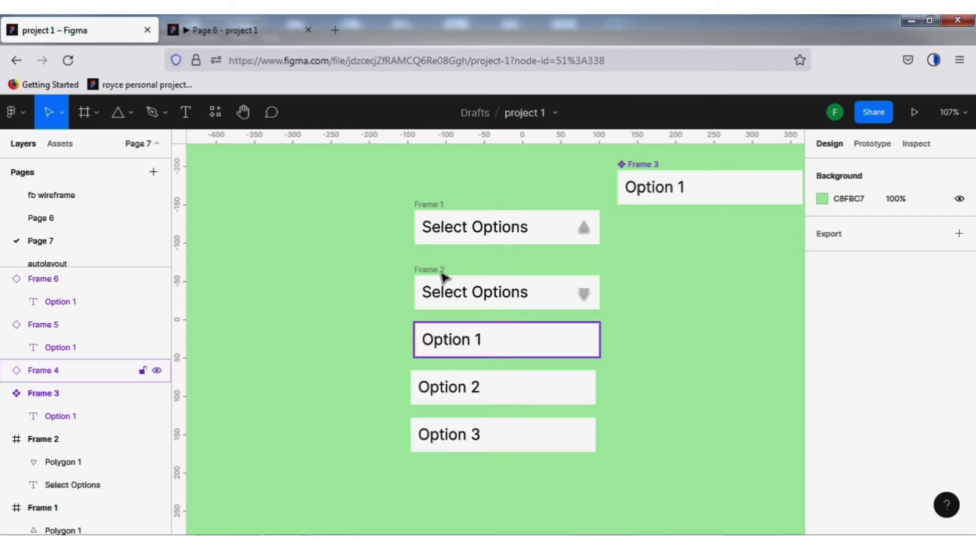
Align the lower Select Options frame and the three option rows on their horizontal centers, keeping their vertical positions.
{"action": "left_click", "coordinate": [503, 339]}
{"action": "left_click", "coordinate": [442, 284], "text": "shift"}
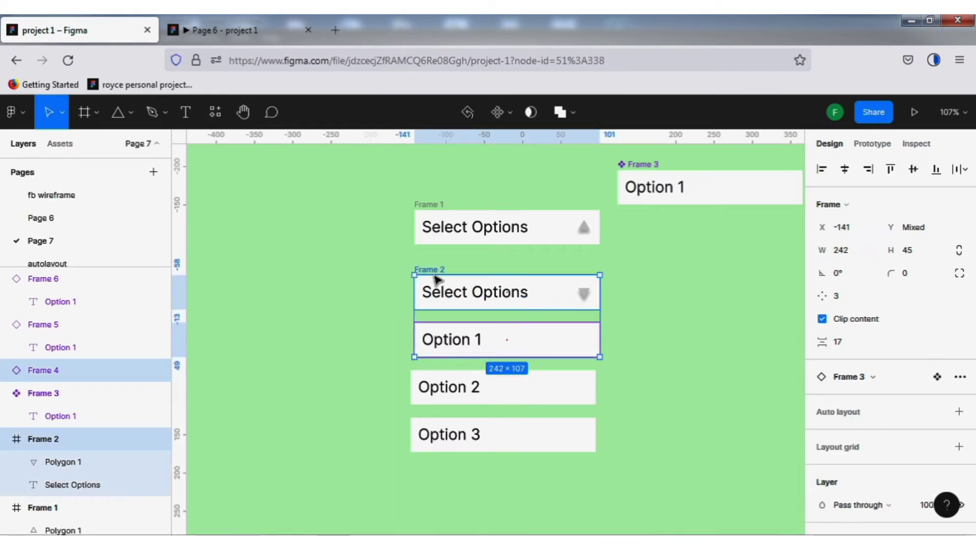
{"action": "left_click", "coordinate": [419, 383], "text": "shift"}
{"action": "left_click", "coordinate": [418, 429], "text": "shift"}
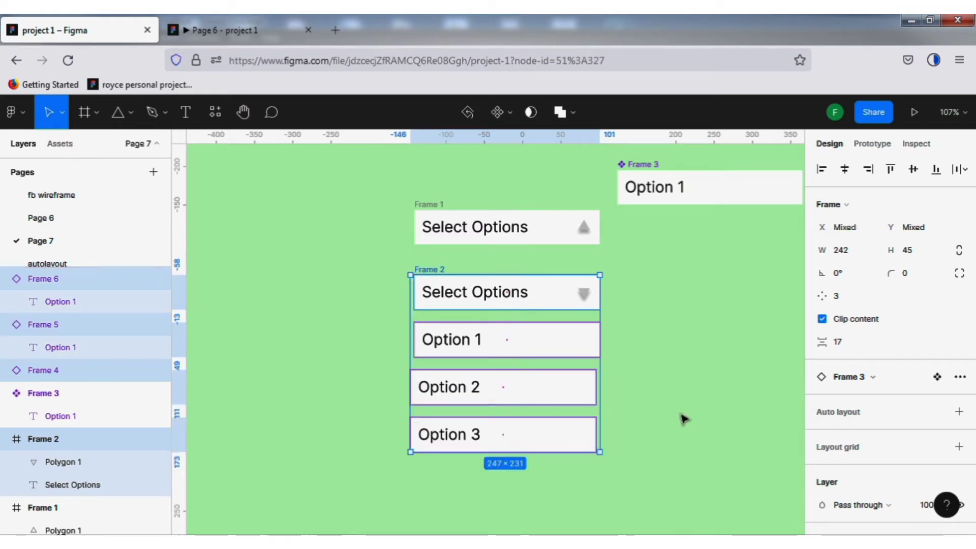
{"action": "key", "text": "alt+v"}
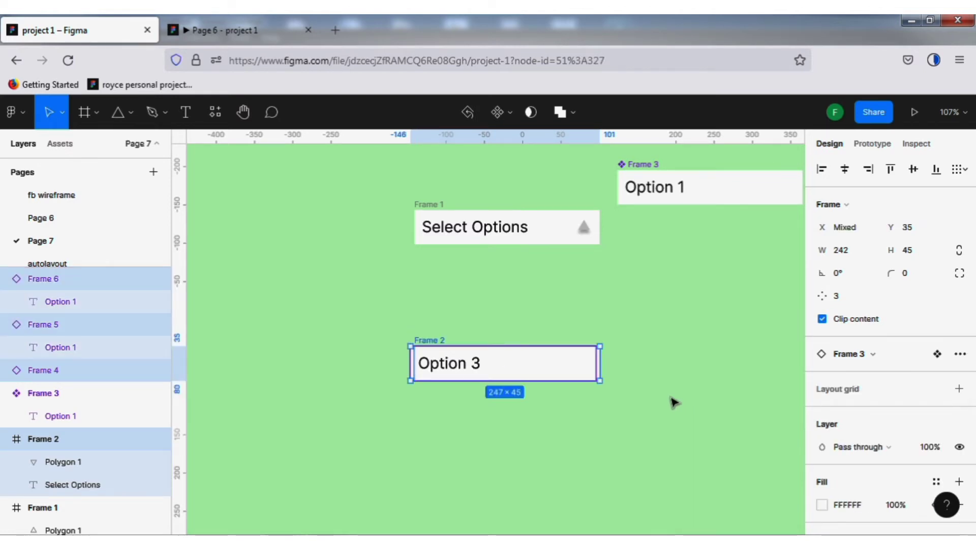
{"action": "key", "text": "ctrl+z"}
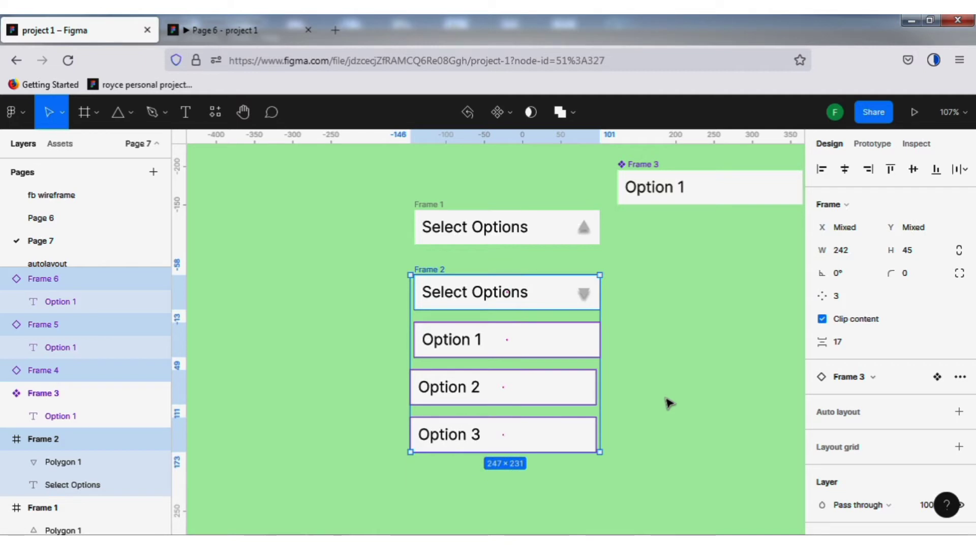
{"action": "key", "text": "alt+a"}
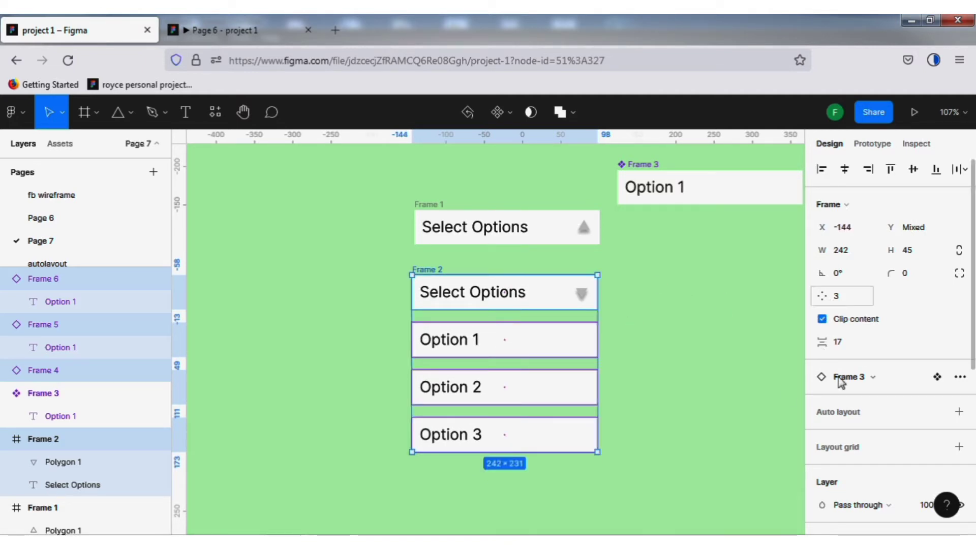
Apply a vertical auto layout to the selected Select Options frame and option rows, with item spacing 0.
{"action": "left_click", "coordinate": [958, 412]}
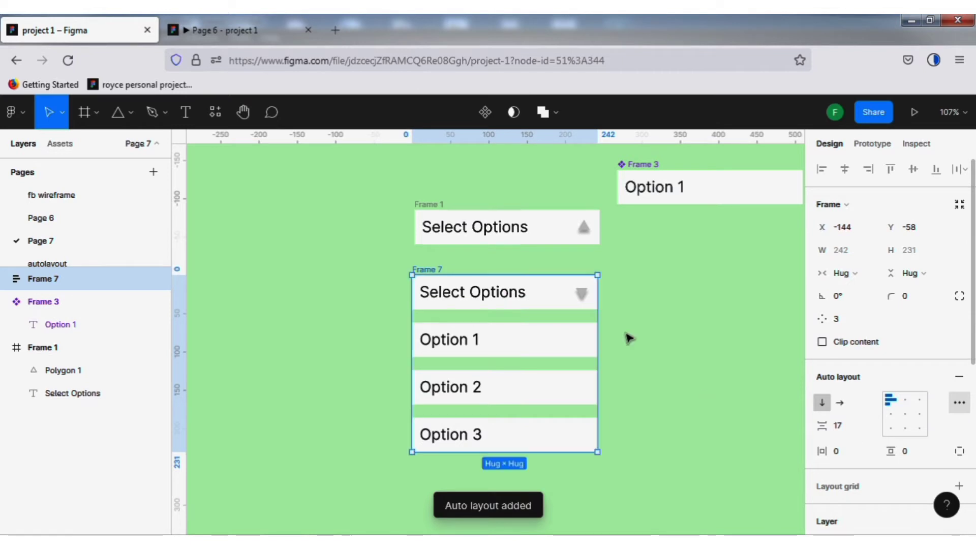
{"action": "left_click", "coordinate": [841, 430]}
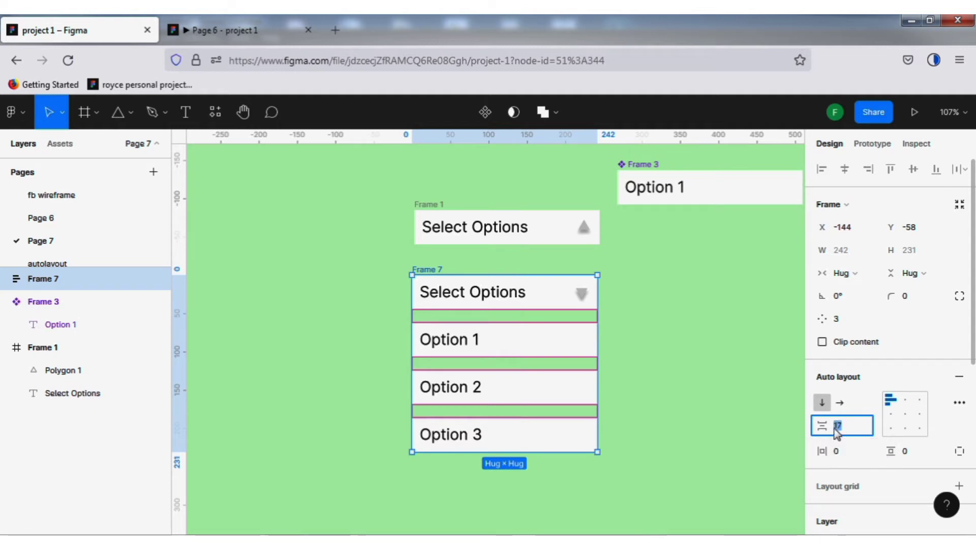
{"action": "type", "text": "0"}
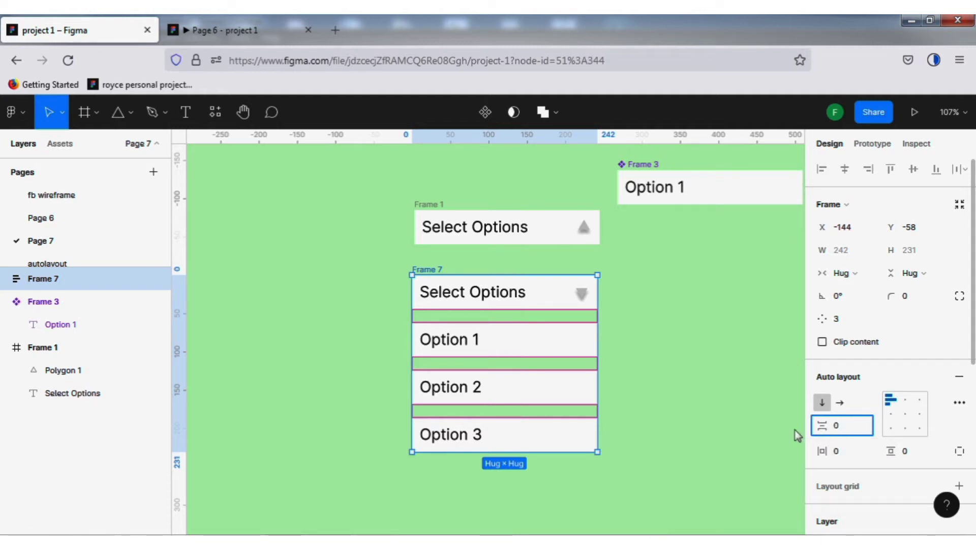
{"action": "left_click", "coordinate": [655, 362]}
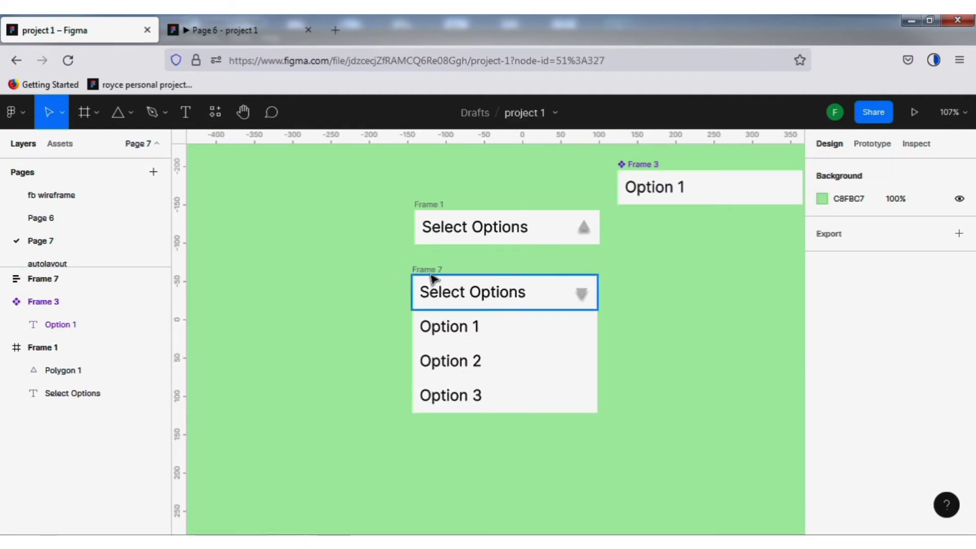
Duplicate the whole open dropdown, Frame 7, placing the copy beside the original.
{"action": "left_click", "coordinate": [431, 276]}
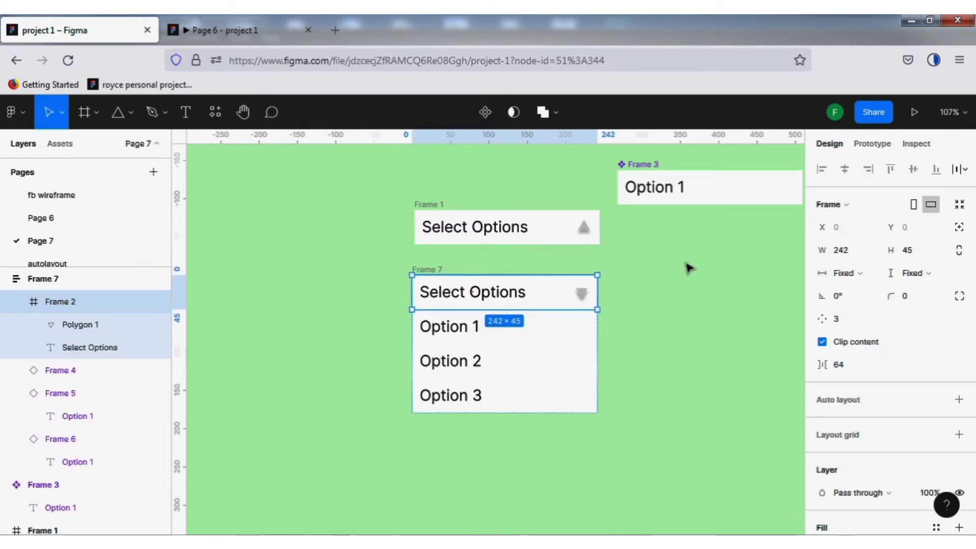
{"action": "left_click", "coordinate": [427, 262]}
{"action": "left_click", "coordinate": [427, 272]}
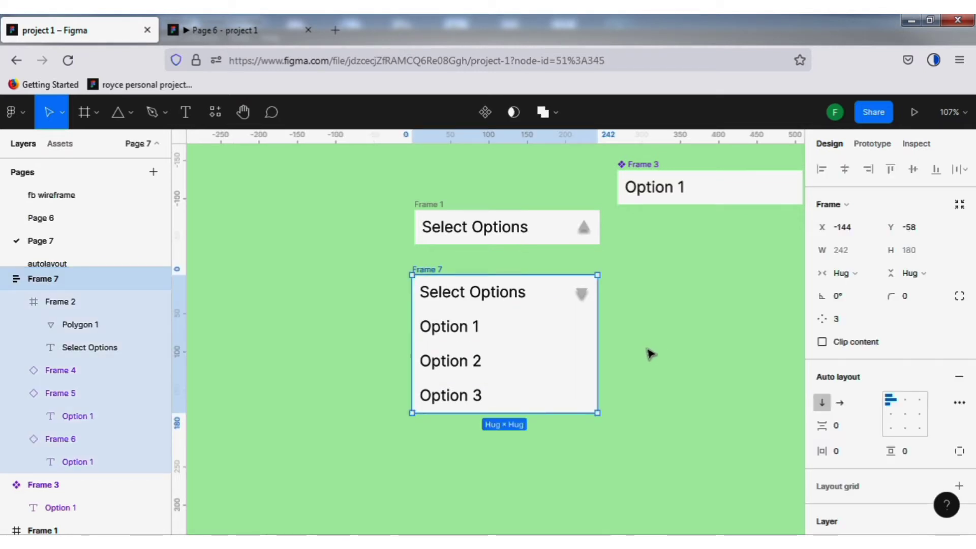
{"action": "key", "text": "ctrl+d"}
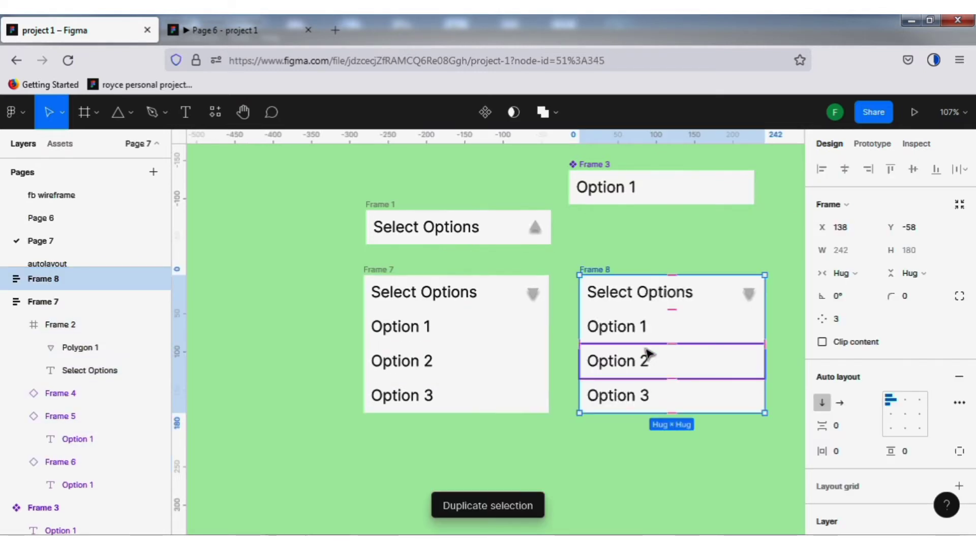
{"action": "double_click", "coordinate": [666, 328]}
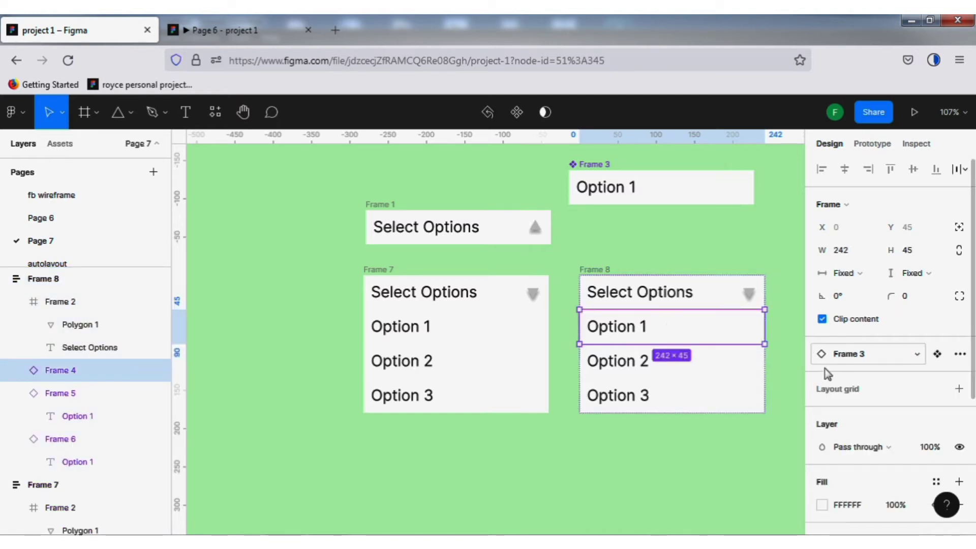
{"action": "scroll", "coordinate": [836, 470], "scroll_direction": "down", "scroll_amount": 3}
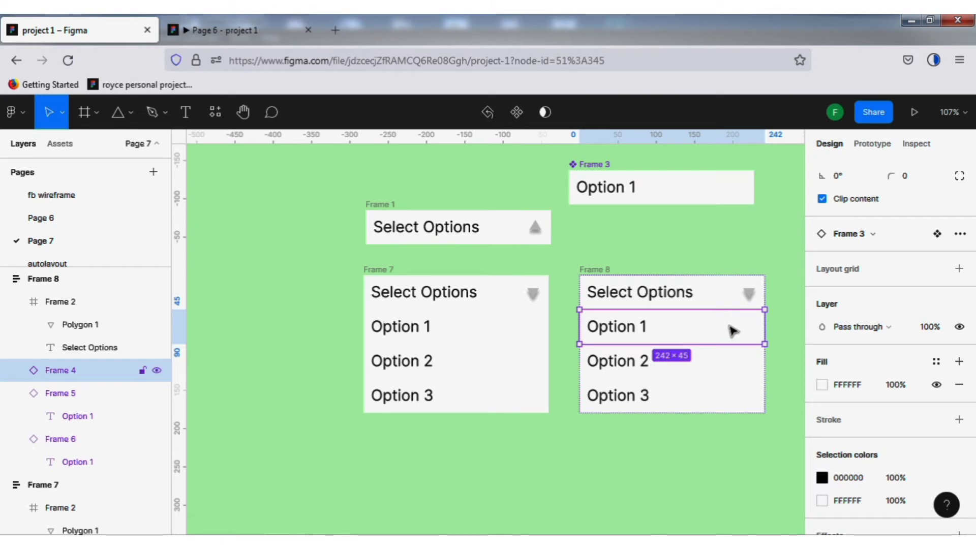
{"action": "left_click", "coordinate": [822, 385]}
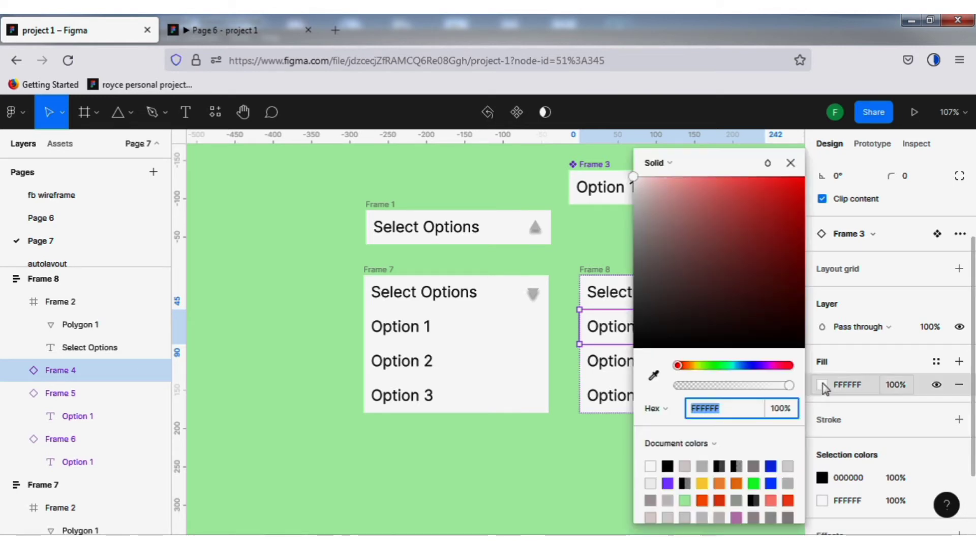
{"action": "left_click", "coordinate": [654, 376]}
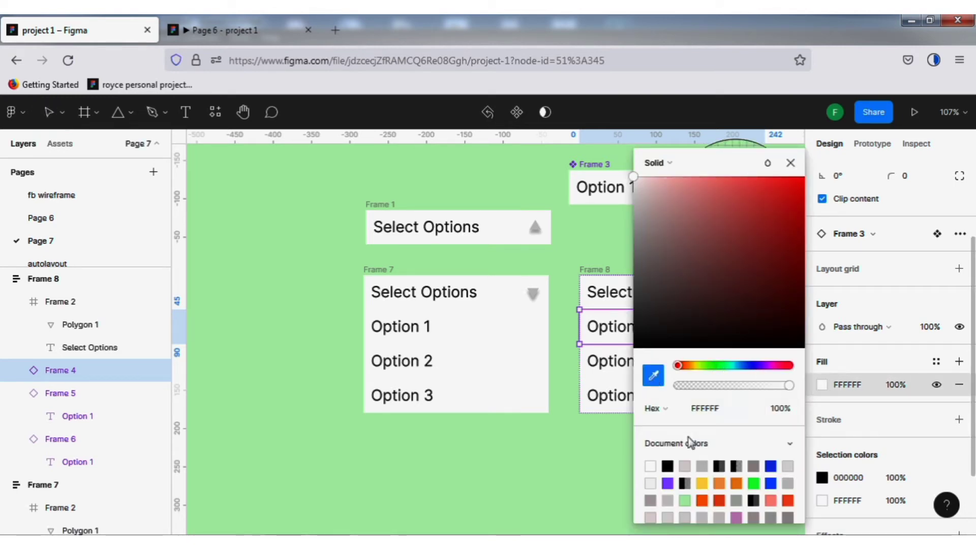
{"action": "left_click", "coordinate": [790, 163]}
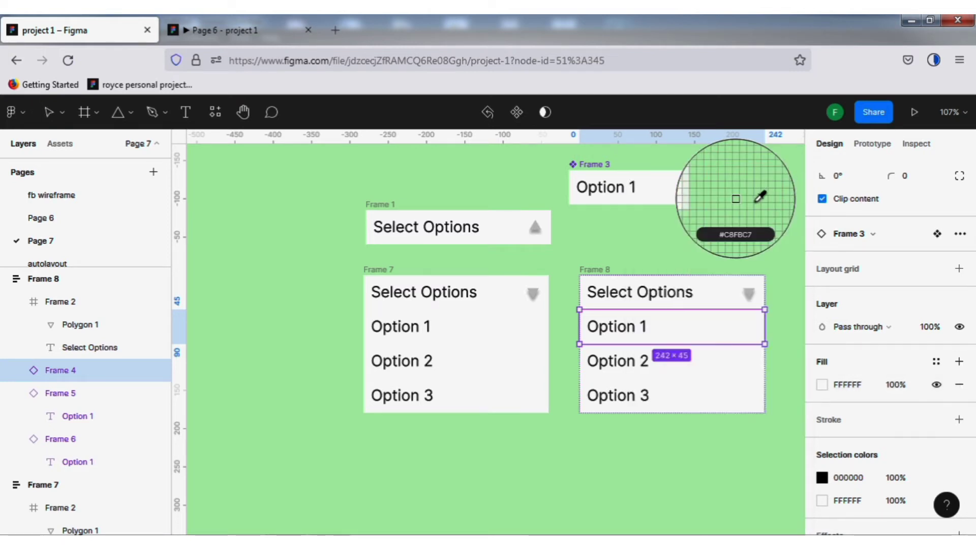
{"action": "key", "text": "Escape"}
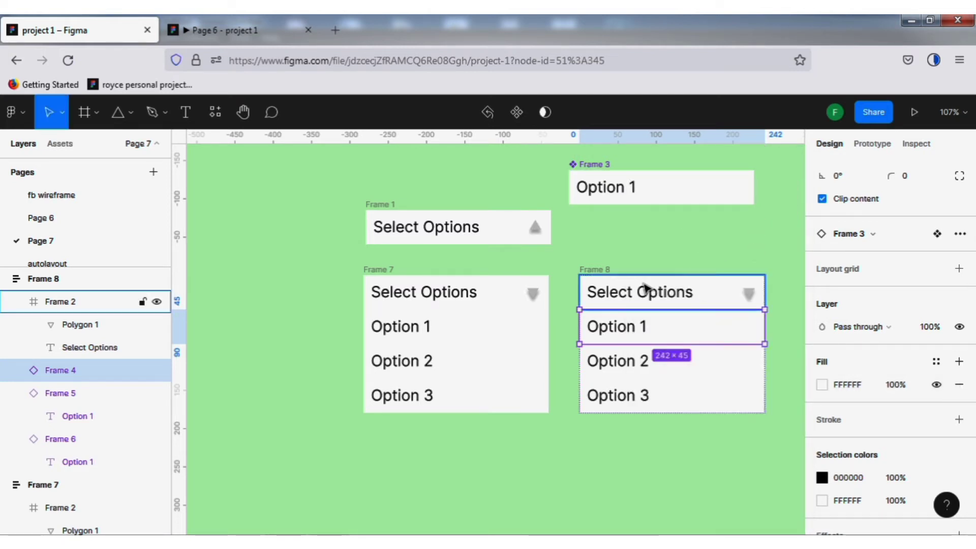
Make two more copies of the open dropdown frame, placed side by side below Frame 7 and Frame 8.
{"action": "left_click", "coordinate": [592, 269]}
{"action": "scroll", "coordinate": [644, 287], "scroll_direction": "down", "scroll_amount": 3}
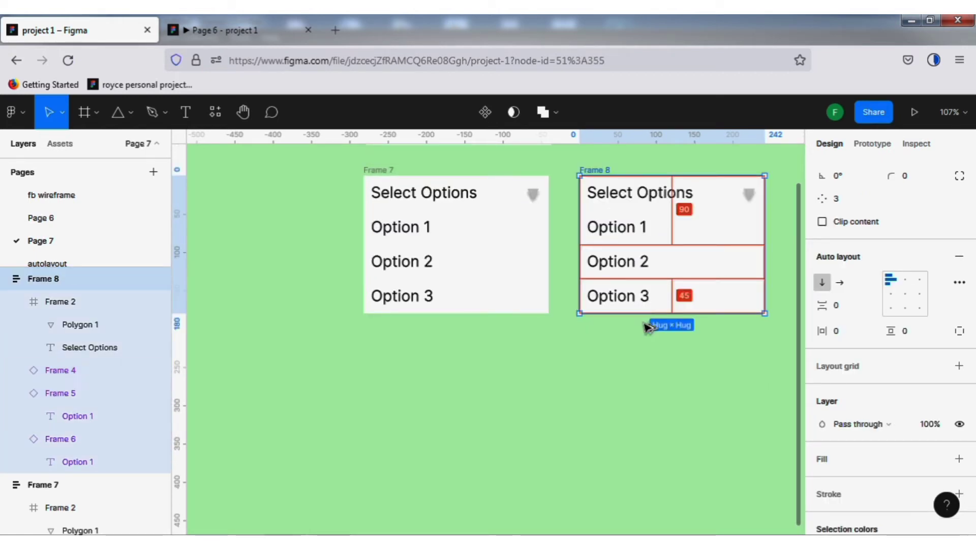
{"action": "left_click_drag", "start_coordinate": [643, 305], "coordinate": [529, 439]}
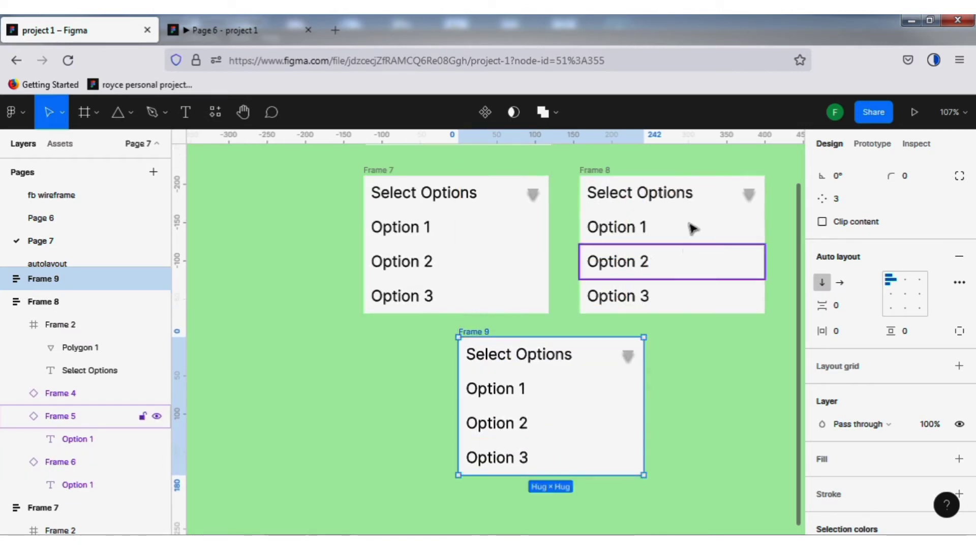
{"action": "left_click", "coordinate": [609, 183]}
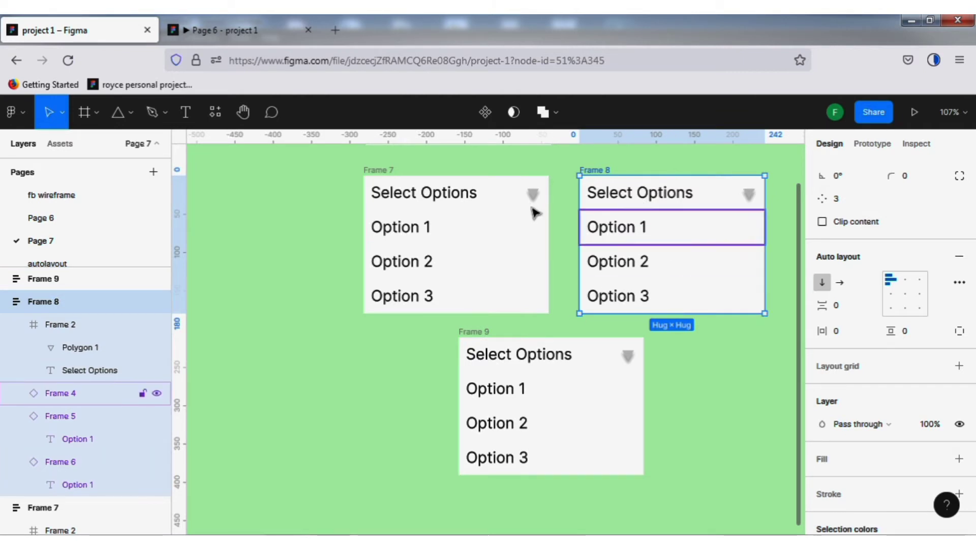
{"action": "left_click", "coordinate": [475, 341]}
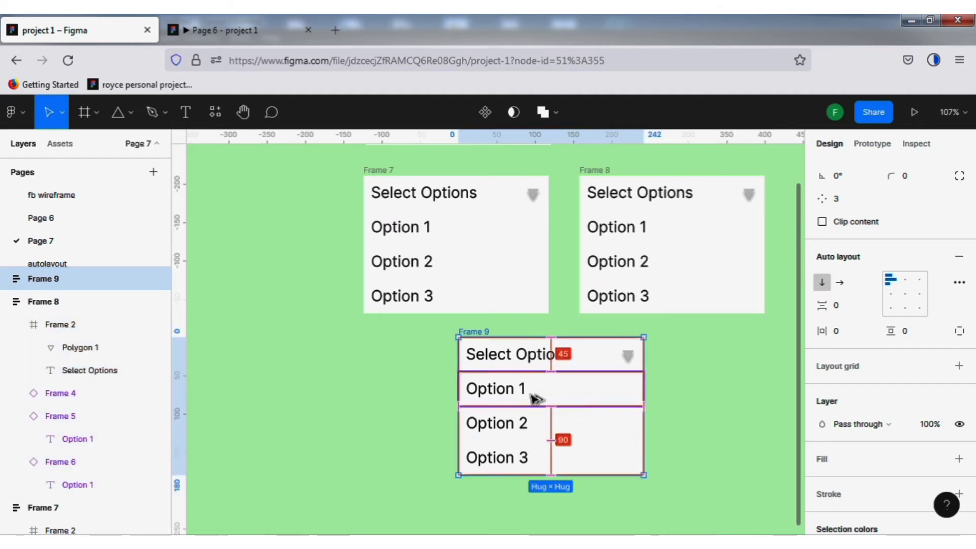
{"action": "left_click_drag", "start_coordinate": [531, 394], "coordinate": [321, 404]}
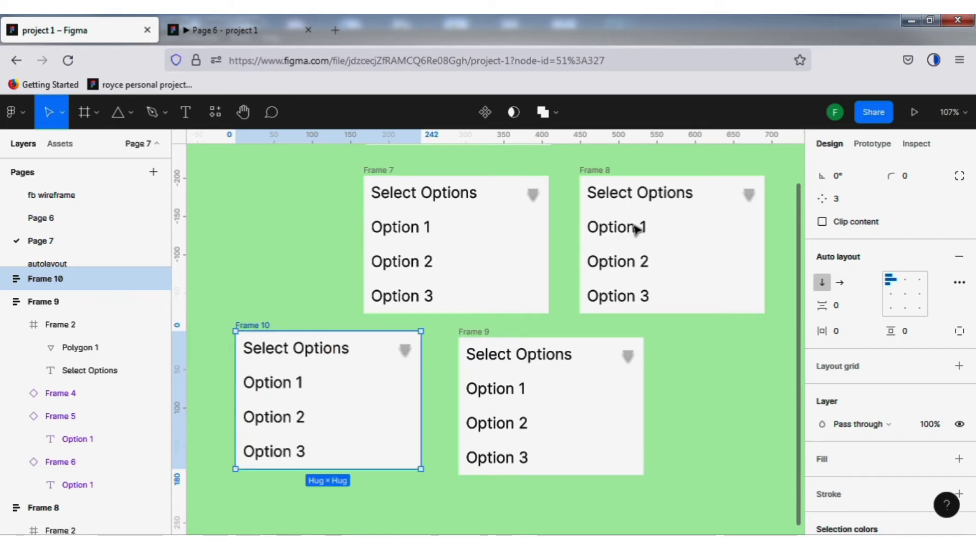
{"action": "key", "text": "Escape"}
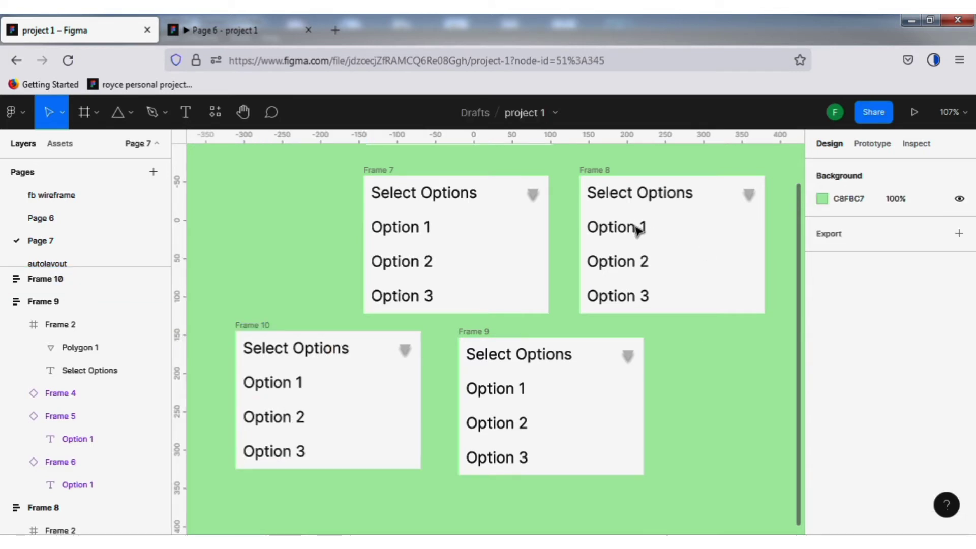
Set the fill of the Option 1 row in Frame 8 to grey D9D9D9 at 67% opacity.
{"action": "left_click", "coordinate": [638, 229]}
{"action": "double_click", "coordinate": [638, 229]}
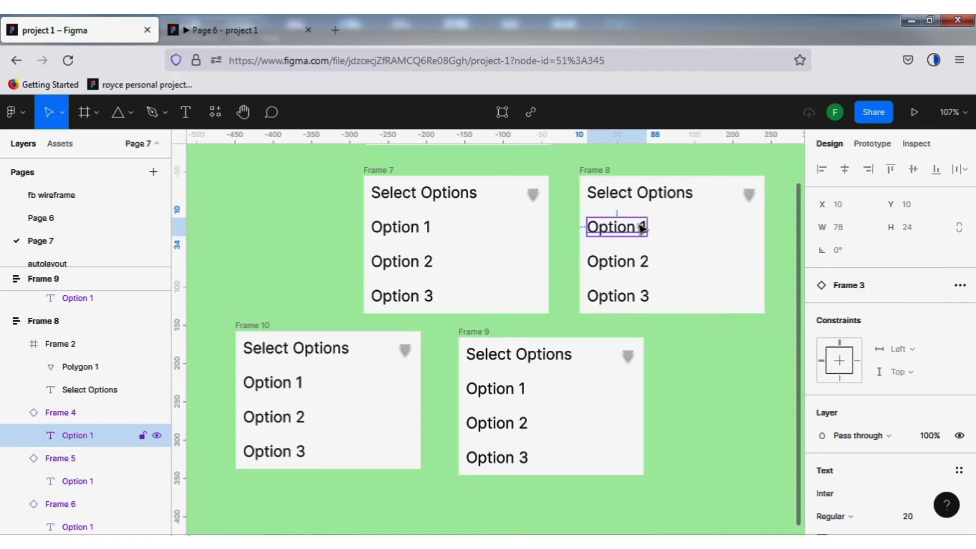
{"action": "left_click", "coordinate": [682, 237]}
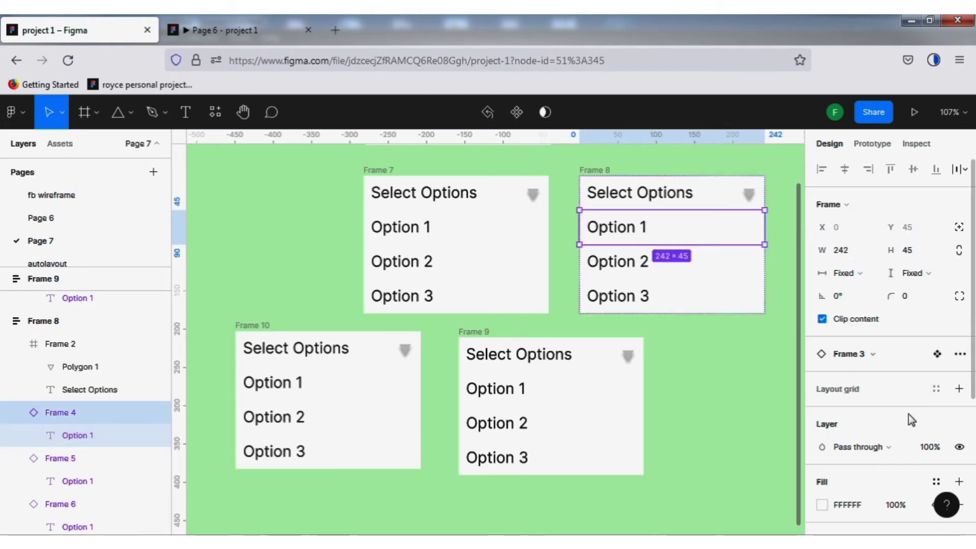
{"action": "scroll", "coordinate": [869, 432], "scroll_direction": "down", "scroll_amount": 4}
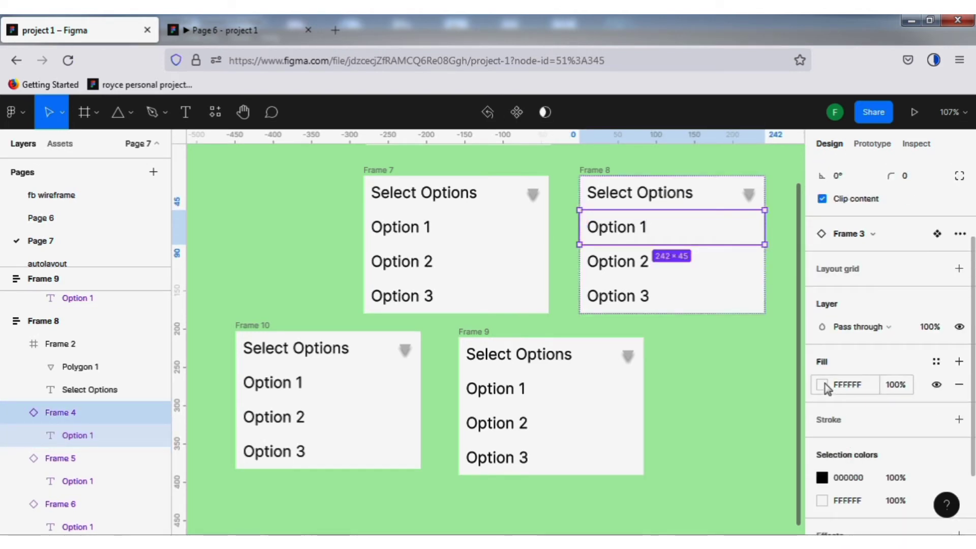
{"action": "left_click", "coordinate": [821, 385]}
{"action": "left_click", "coordinate": [660, 375]}
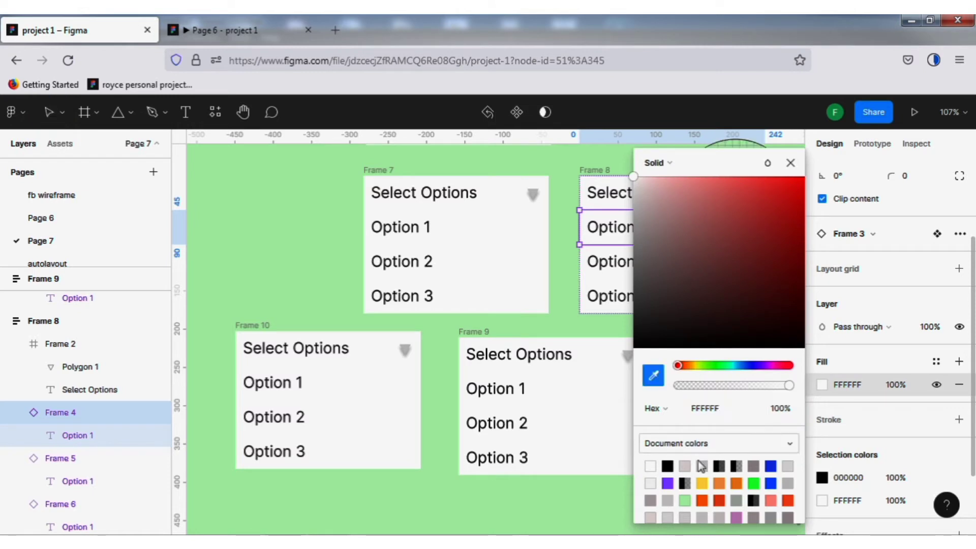
{"action": "left_click", "coordinate": [702, 463]}
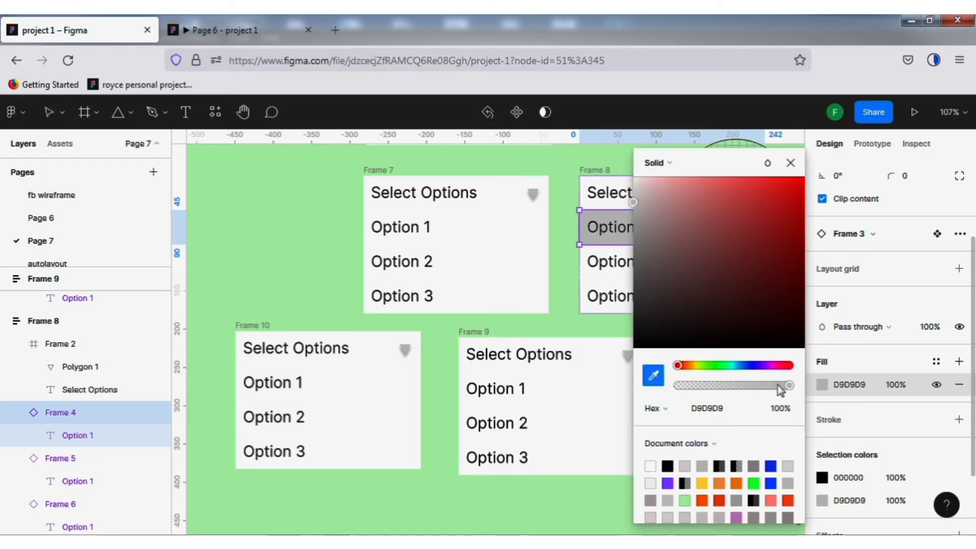
{"action": "left_click_drag", "start_coordinate": [781, 388], "coordinate": [755, 390]}
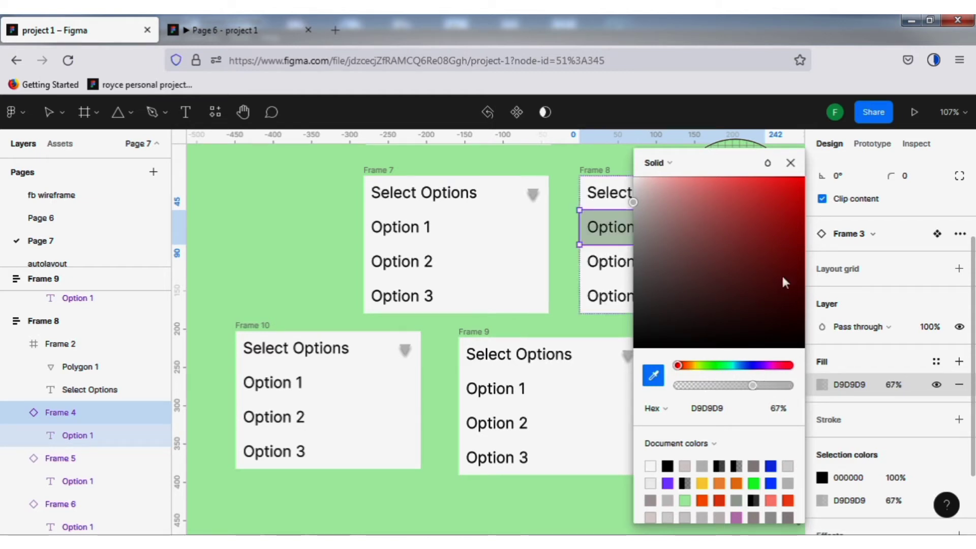
{"action": "left_click", "coordinate": [792, 164]}
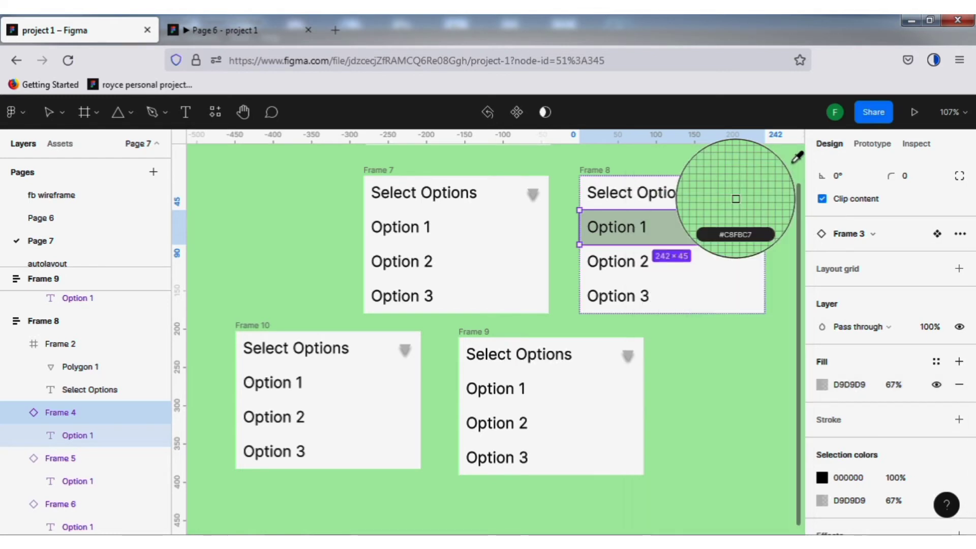
{"action": "key", "text": "Escape"}
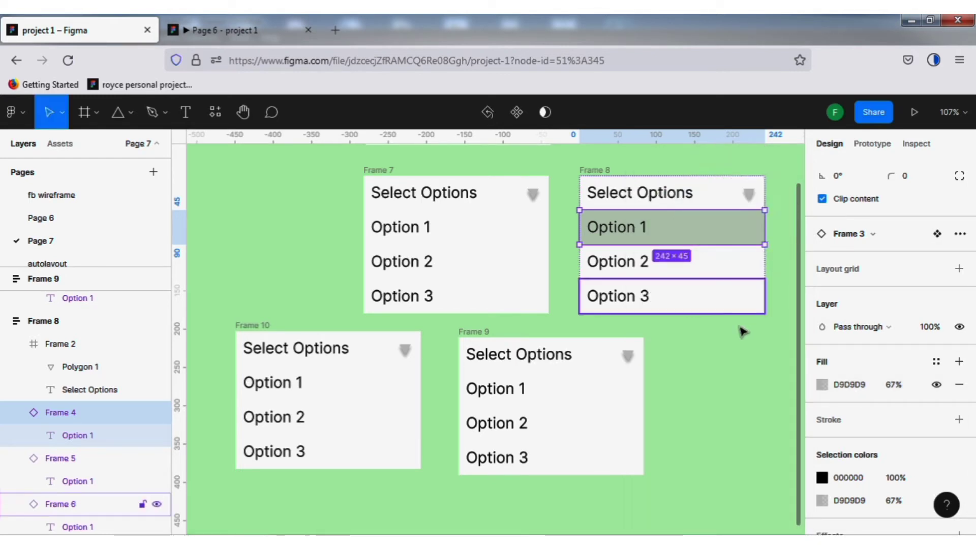
{"action": "left_click", "coordinate": [738, 341]}
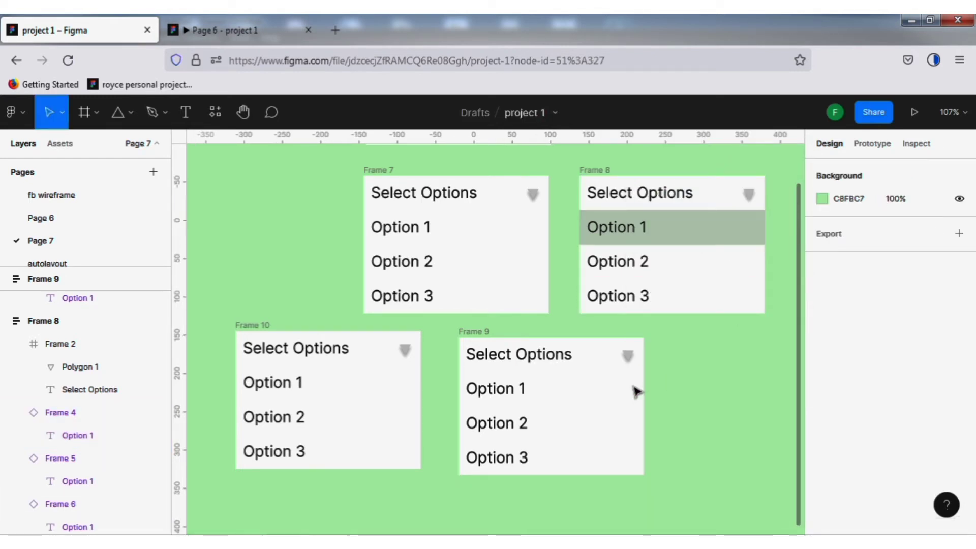
Fill the Option 2 row in Frame 9 with D3E4D3, sampled from the highlighted Option 1 row in Frame 8.
{"action": "left_click", "coordinate": [530, 431]}
{"action": "left_click", "coordinate": [529, 431]}
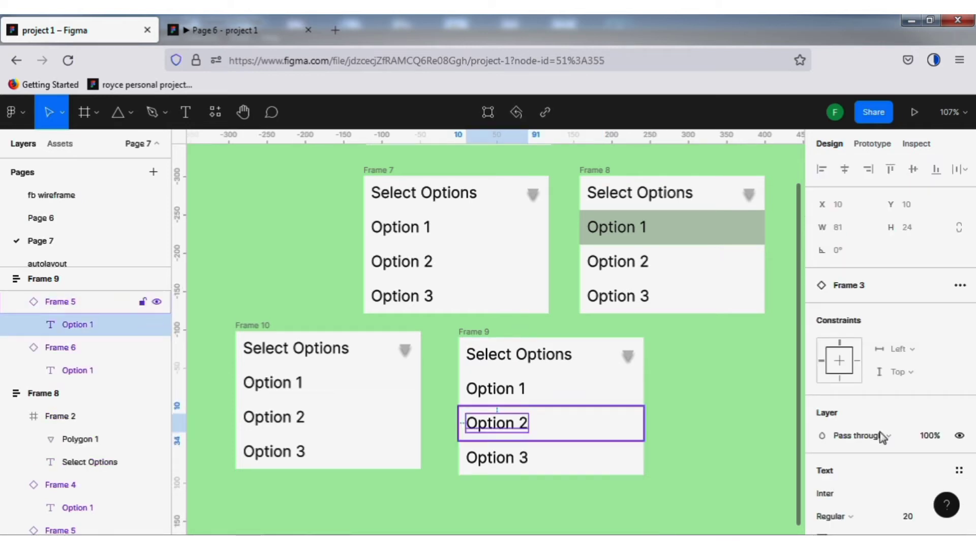
{"action": "scroll", "coordinate": [882, 437], "scroll_direction": "down", "scroll_amount": 3}
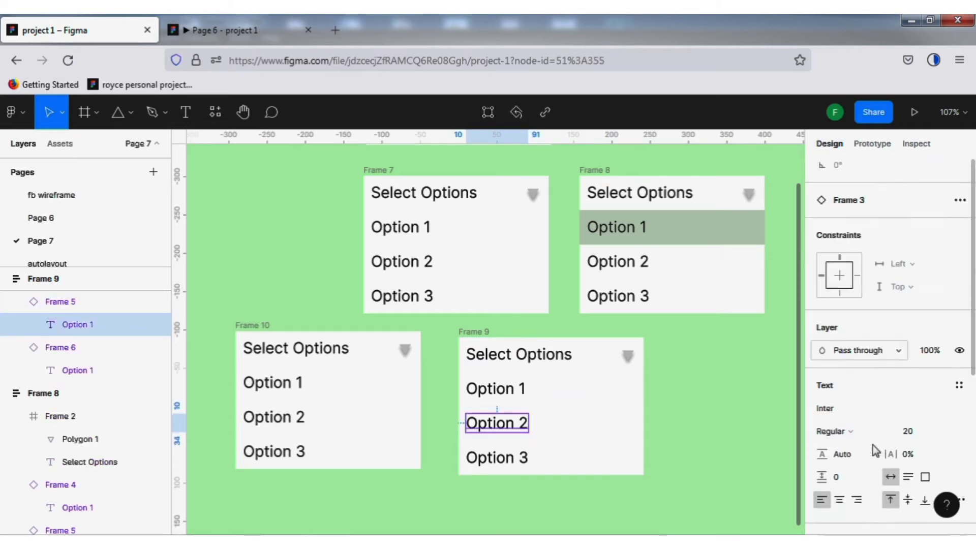
{"action": "left_click", "coordinate": [576, 427]}
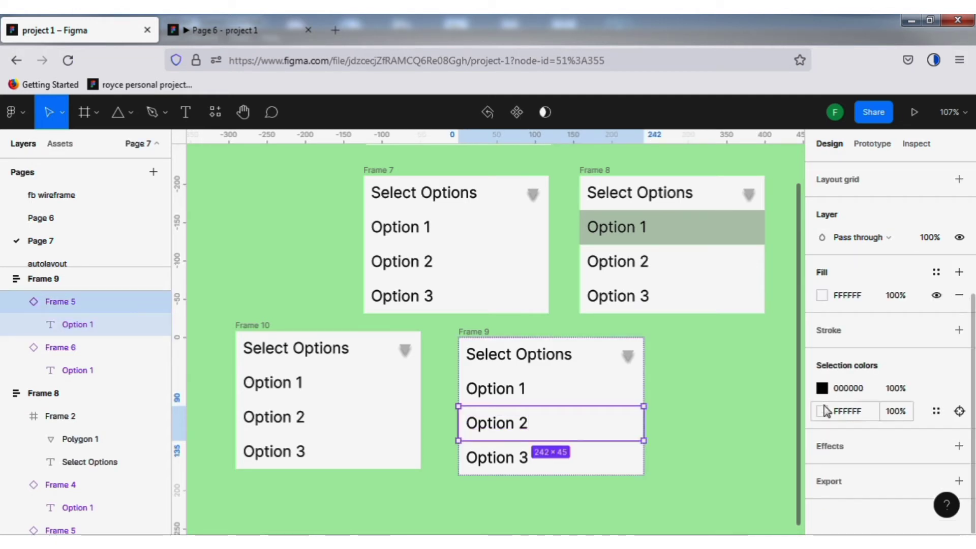
{"action": "left_click", "coordinate": [822, 295]}
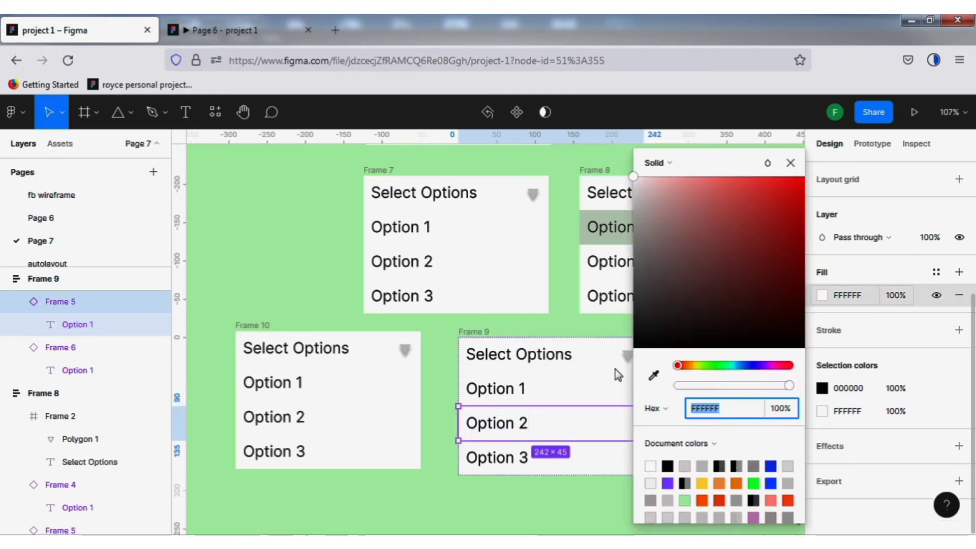
{"action": "key", "text": "i"}
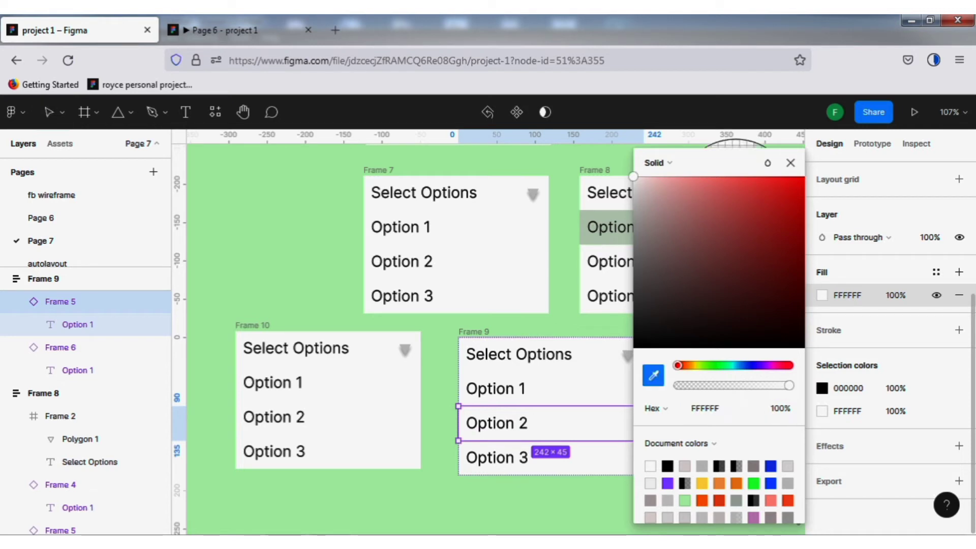
{"action": "left_click", "coordinate": [589, 234]}
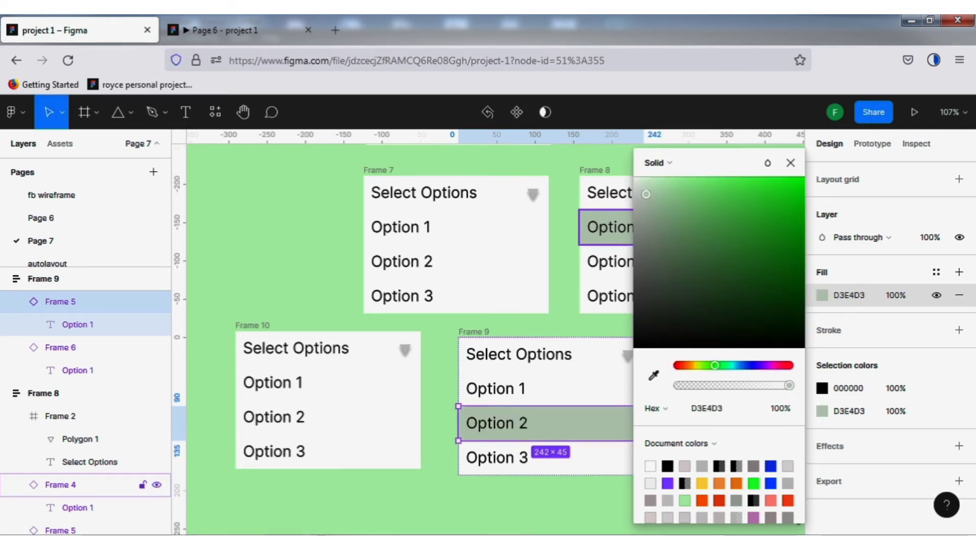
{"action": "left_click", "coordinate": [791, 163]}
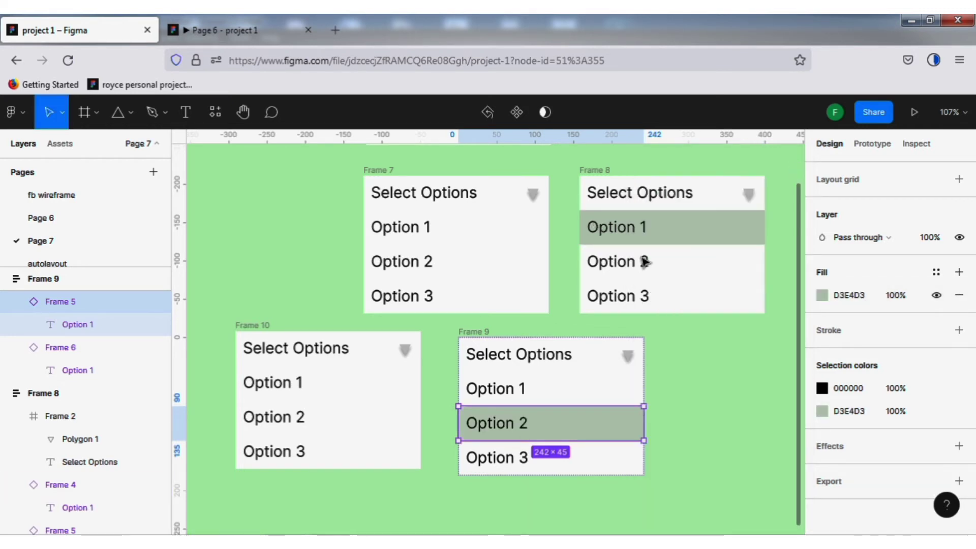
Fill the Option 3 row in Frame 10 with D3E4D3, sampled from the highlighted Option 2 row in Frame 9.
{"action": "left_click", "coordinate": [307, 456]}
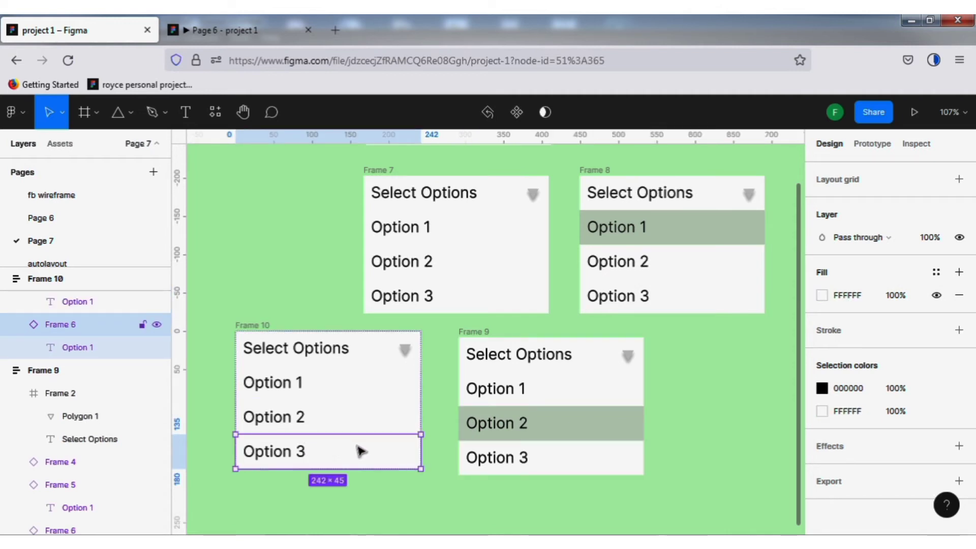
{"action": "left_click", "coordinate": [822, 296]}
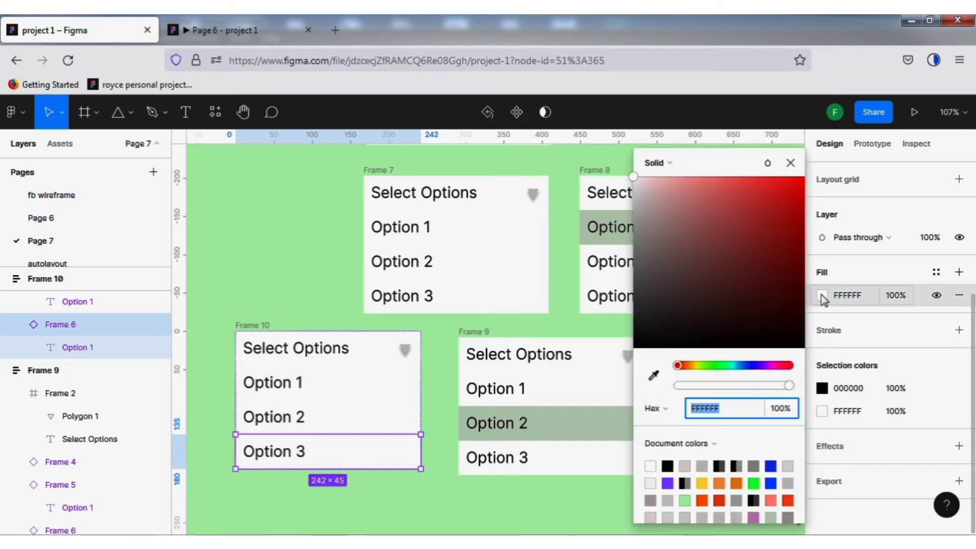
{"action": "left_click", "coordinate": [653, 375]}
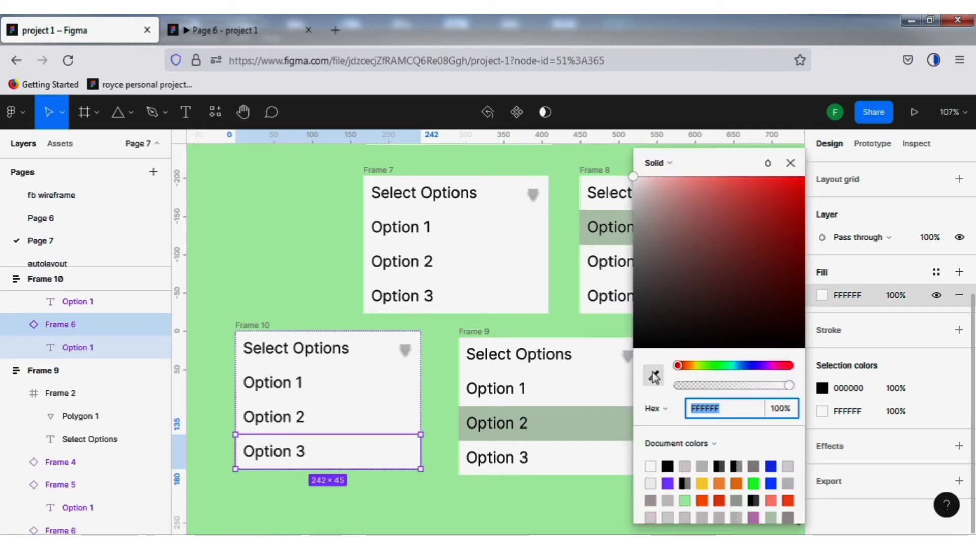
{"action": "left_click", "coordinate": [587, 425]}
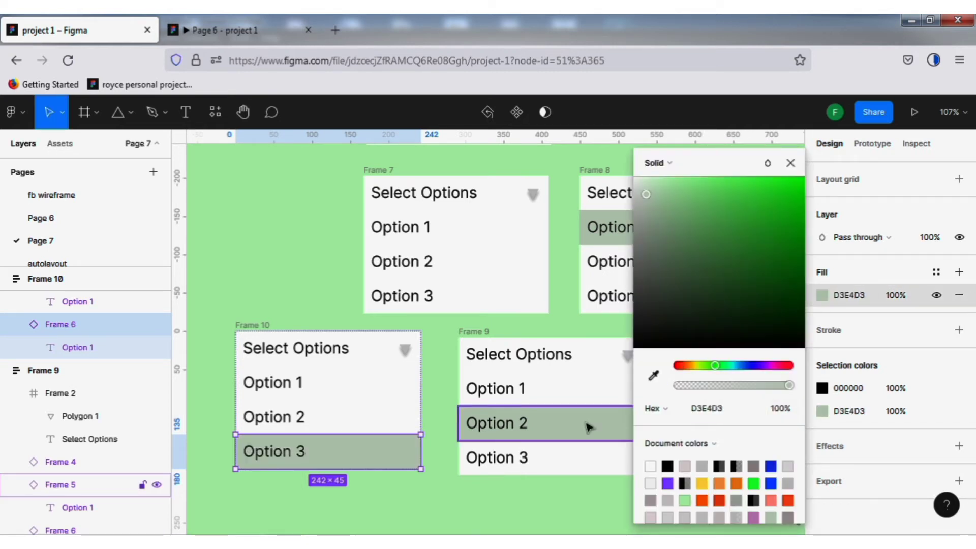
Rename Frame 1, the closed Select Options field, as "home/ dropup".
{"action": "left_click", "coordinate": [790, 163]}
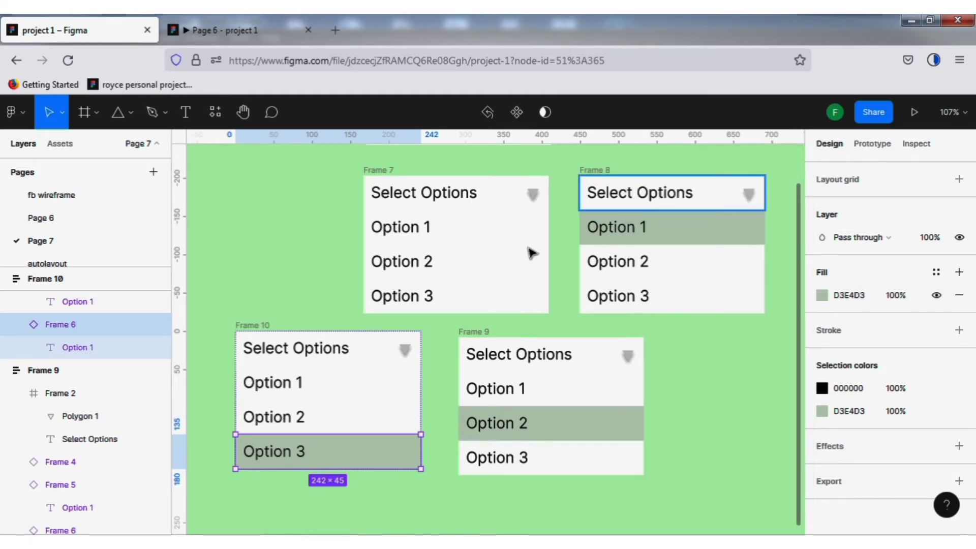
{"action": "scroll", "coordinate": [535, 245], "scroll_direction": "up", "scroll_amount": 1}
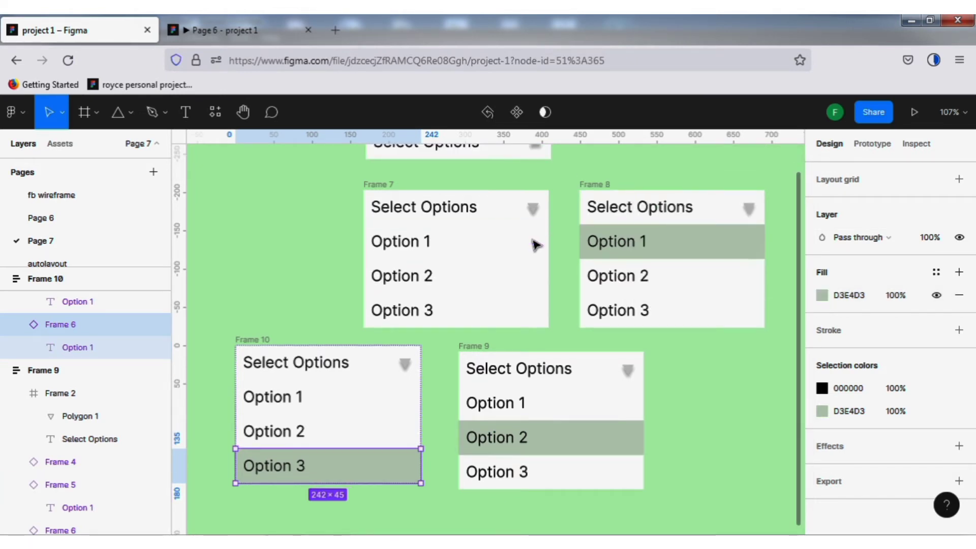
{"action": "scroll", "coordinate": [535, 245], "scroll_direction": "up", "scroll_amount": 2}
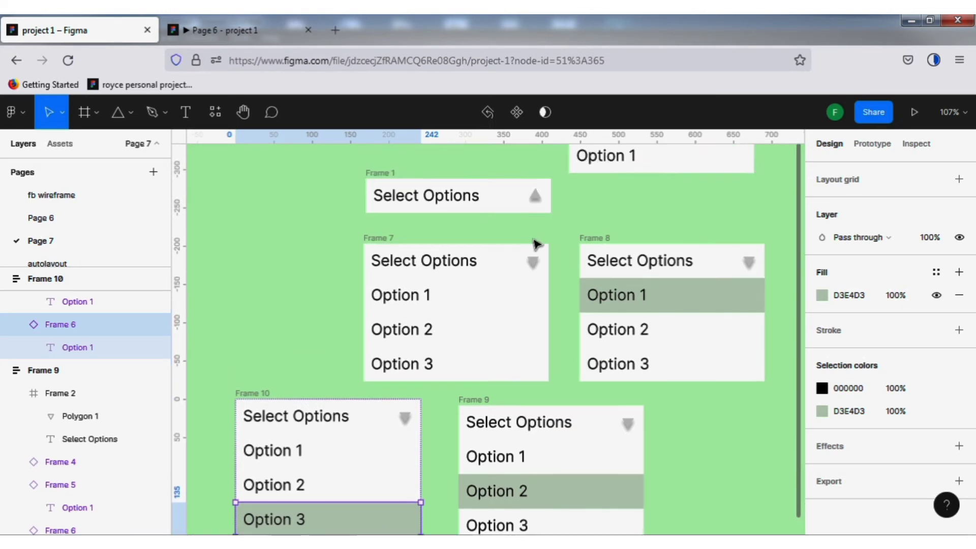
{"action": "scroll", "coordinate": [535, 245], "scroll_direction": "up", "scroll_amount": 1}
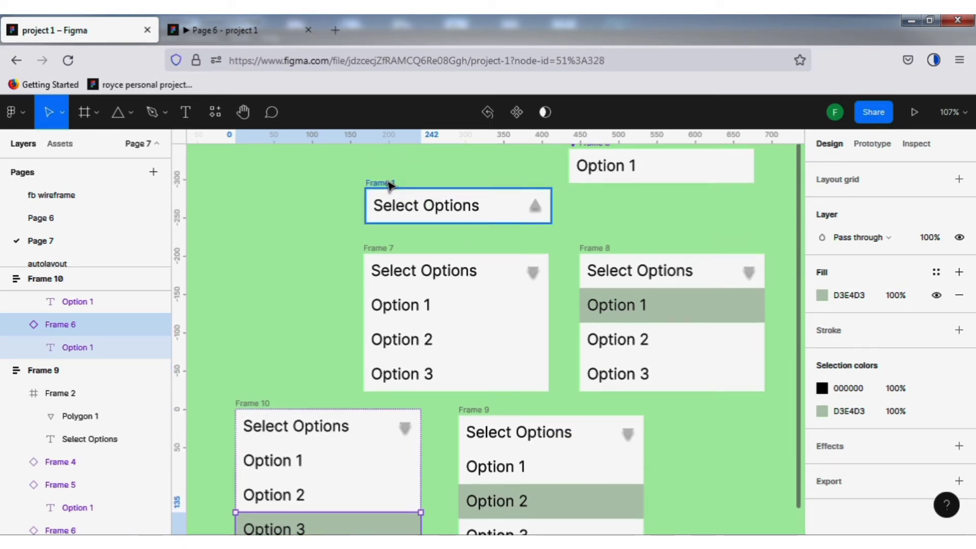
{"action": "left_click", "coordinate": [389, 184]}
{"action": "double_click", "coordinate": [389, 182]}
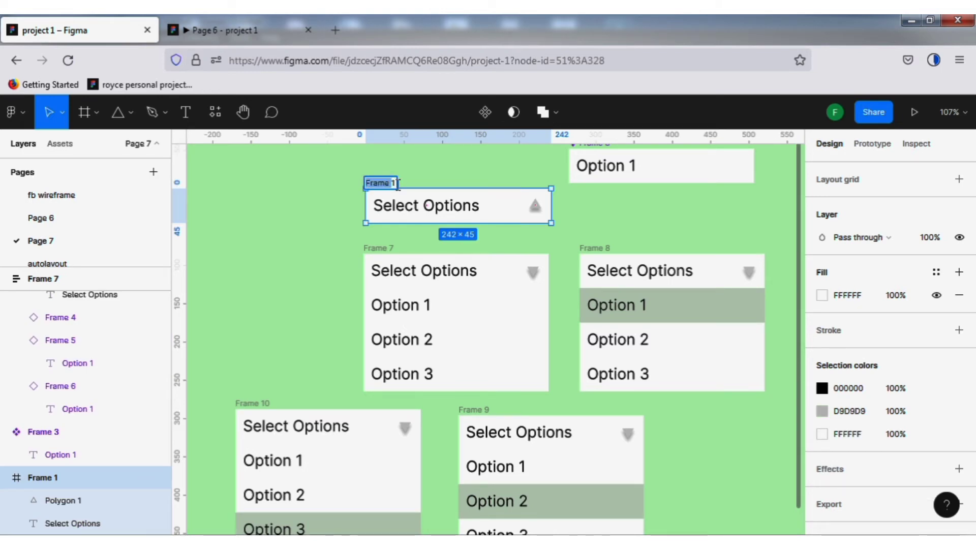
{"action": "left_click", "coordinate": [394, 183]}
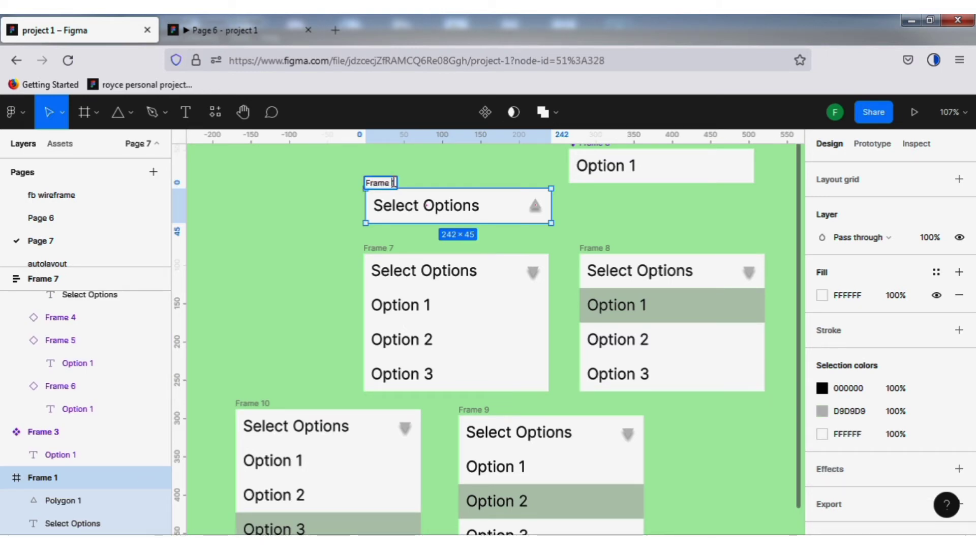
{"action": "mouse_move", "coordinate": [394, 182]}
{"action": "left_mouse_down"}
{"action": "mouse_move", "coordinate": [371, 182]}
{"action": "mouse_move", "coordinate": [395, 183]}
{"action": "left_mouse_up"}
{"action": "triple_click", "coordinate": [390, 183]}
{"action": "type", "text": "d"}
{"action": "key", "text": "BackSpace"}
{"action": "key", "text": "BackSpace"}
{"action": "key", "text": "BackSpace"}
{"action": "type", "text": "dropup"}
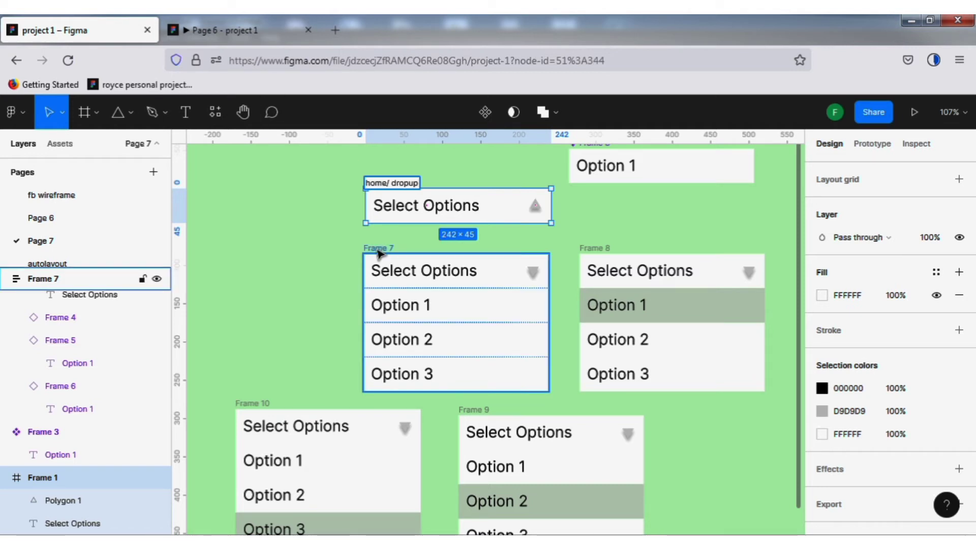
Rename Frame 7, the open option list without a highlighted row, as "home/ dropdown".
{"action": "left_click", "coordinate": [379, 249]}
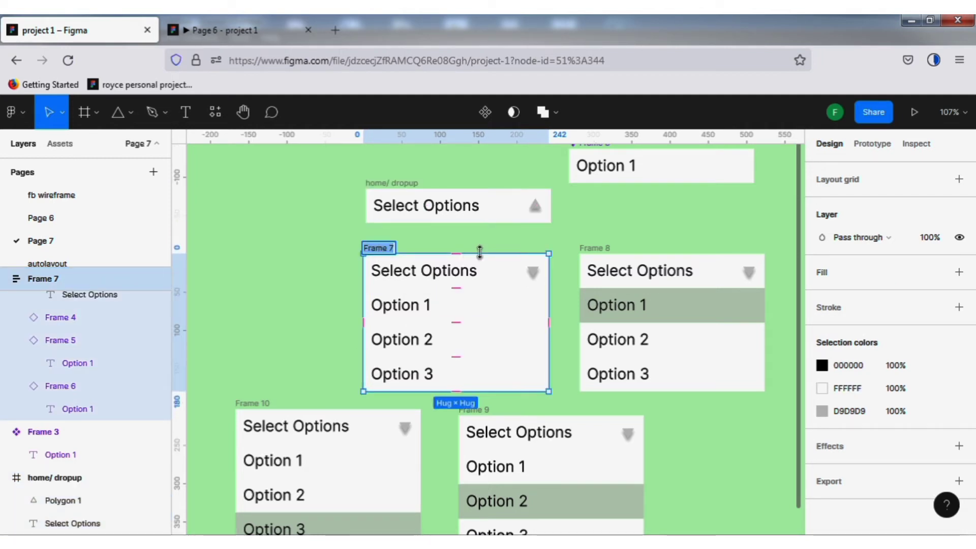
{"action": "type", "text": "H"}
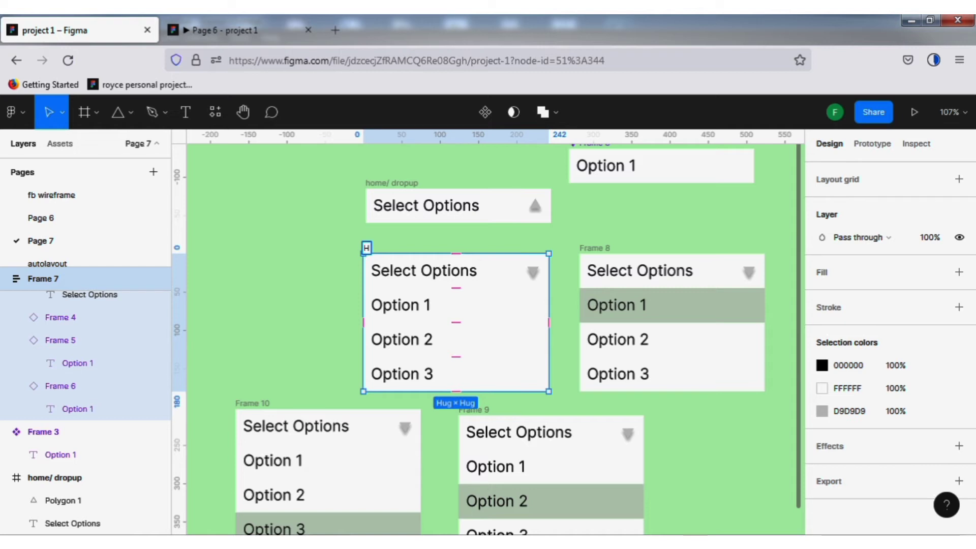
{"action": "type", "text": "ome/"}
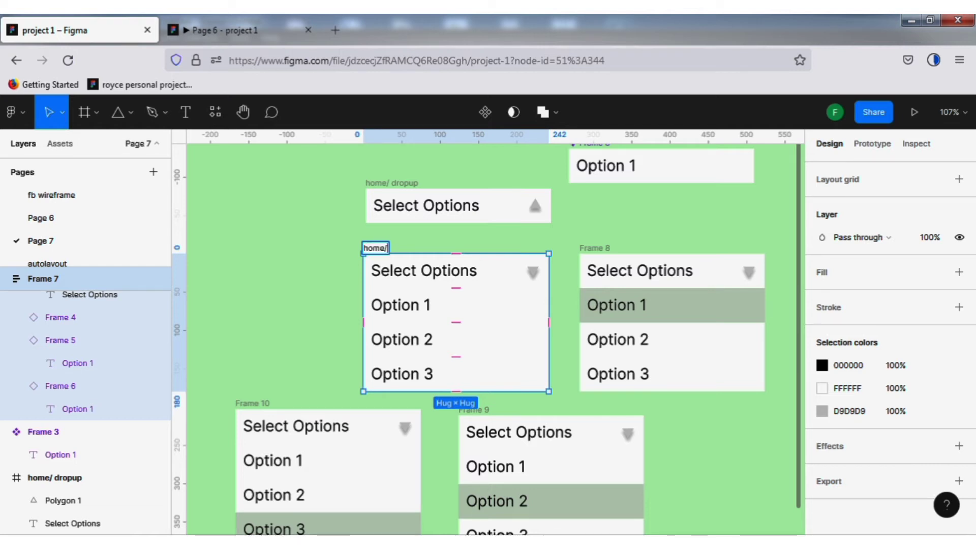
{"action": "type", "text": " dropdown"}
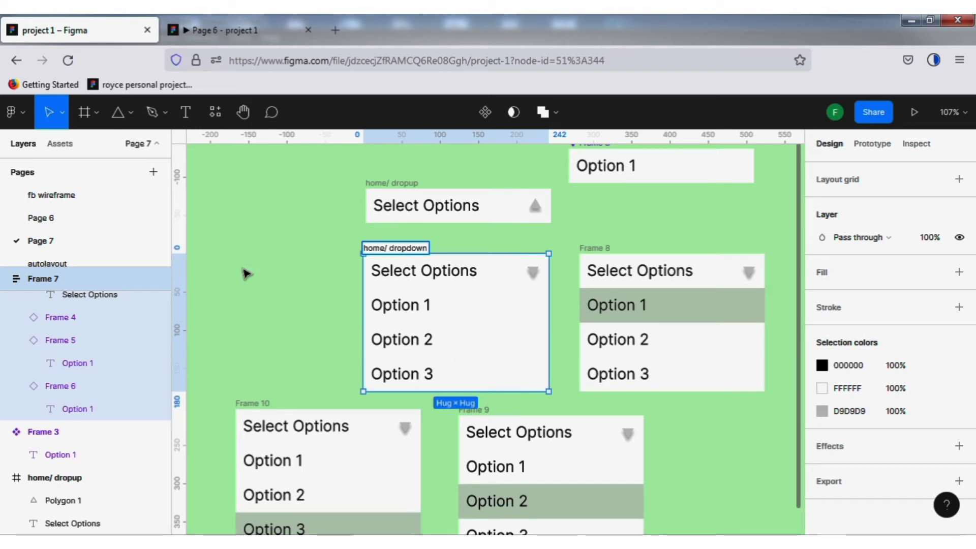
{"action": "left_click", "coordinate": [246, 273]}
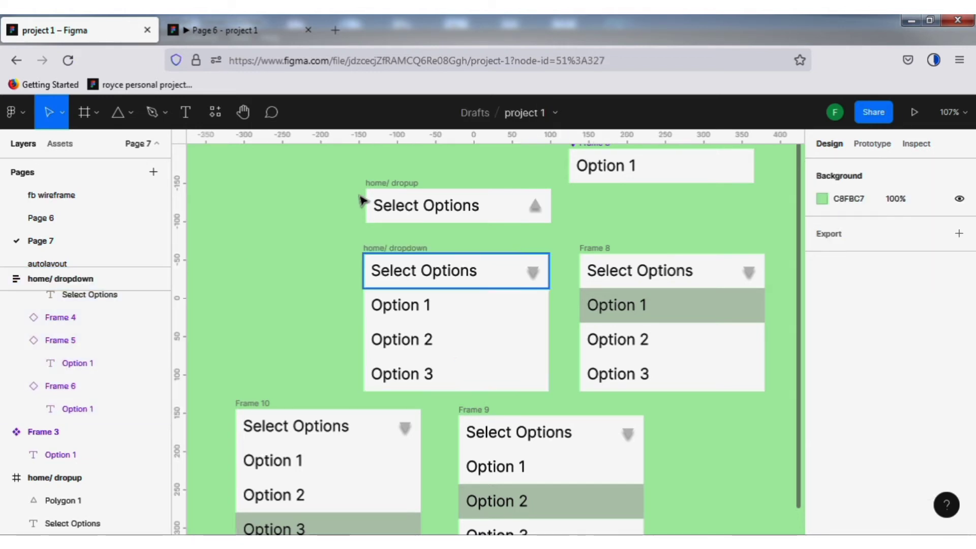
Move the home/ dropup and home/ dropdown frames together away from Frame 8 and combine them into a component set.
{"action": "left_click_drag", "start_coordinate": [297, 162], "coordinate": [566, 407]}
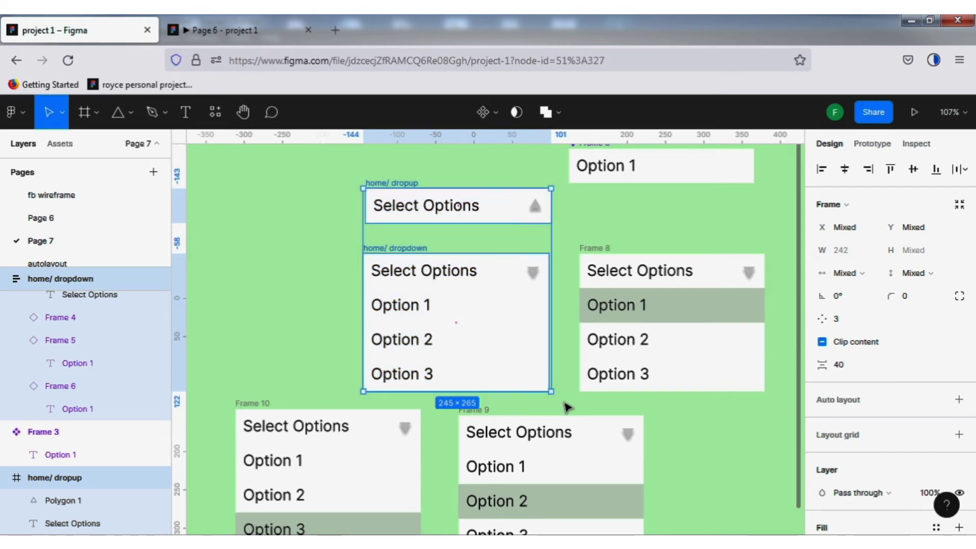
{"action": "left_click_drag", "start_coordinate": [448, 275], "coordinate": [424, 268]}
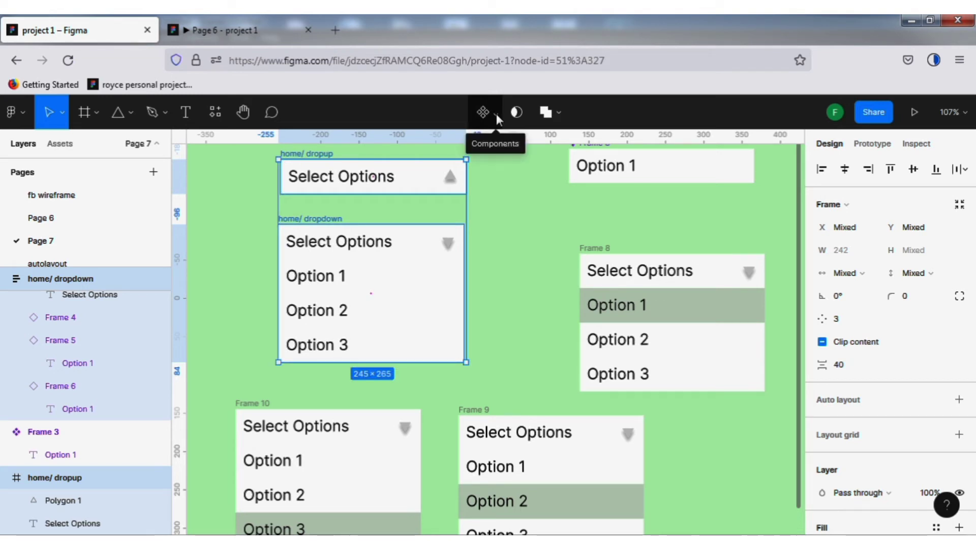
{"action": "left_click", "coordinate": [496, 114]}
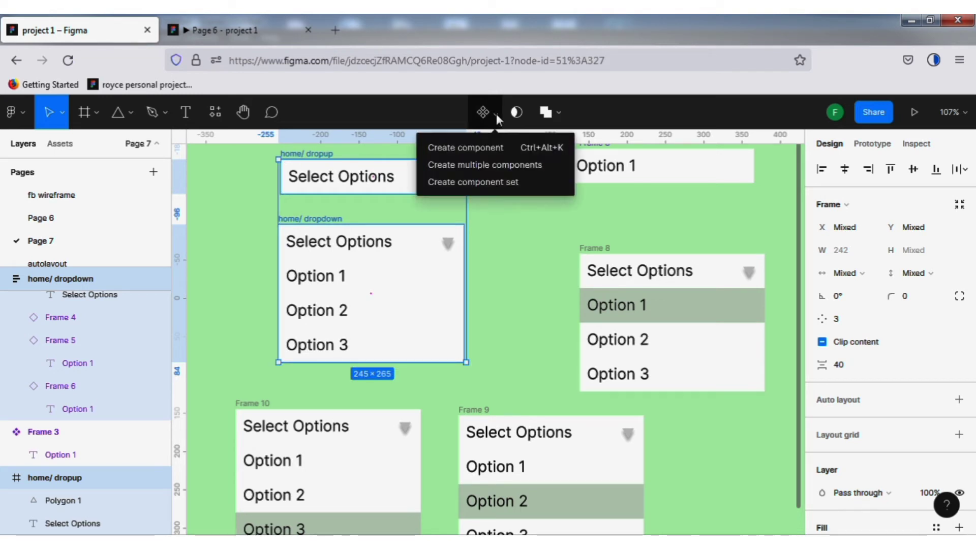
{"action": "left_click", "coordinate": [490, 183]}
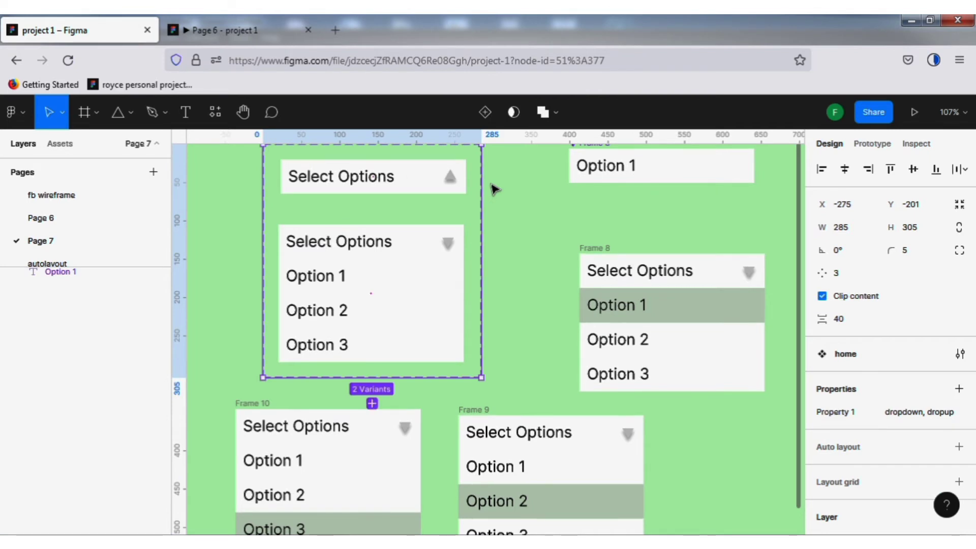
Shift the Option 1 component upward and place an instance of Page 7's local home component above Frame 8.
{"action": "scroll", "coordinate": [442, 251], "scroll_direction": "up", "scroll_amount": 1}
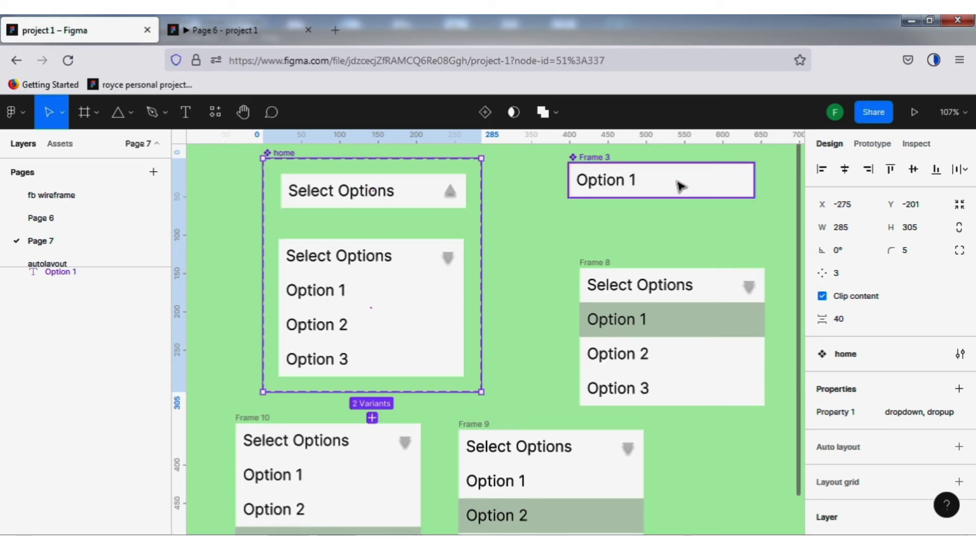
{"action": "left_click_drag", "start_coordinate": [680, 187], "coordinate": [673, 146]}
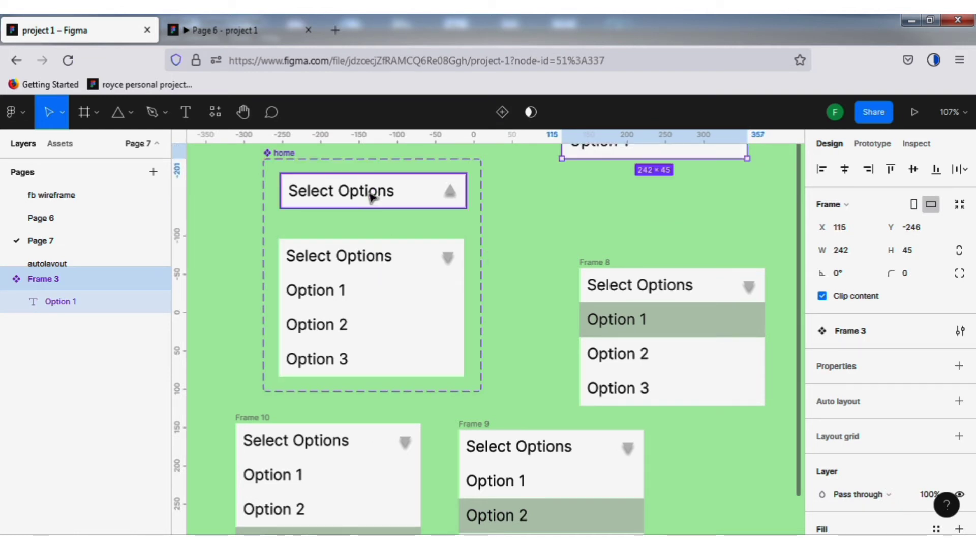
{"action": "left_click", "coordinate": [370, 194]}
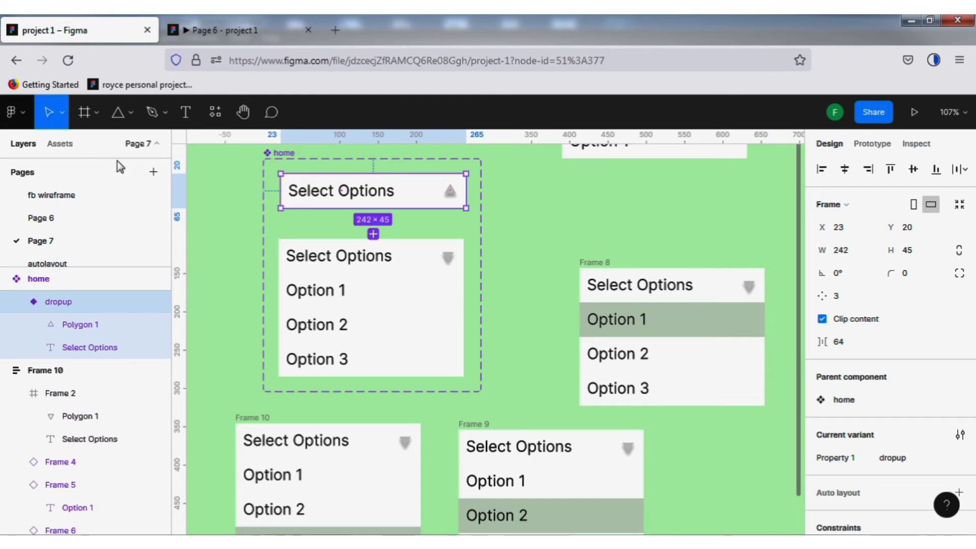
{"action": "left_click", "coordinate": [61, 145]}
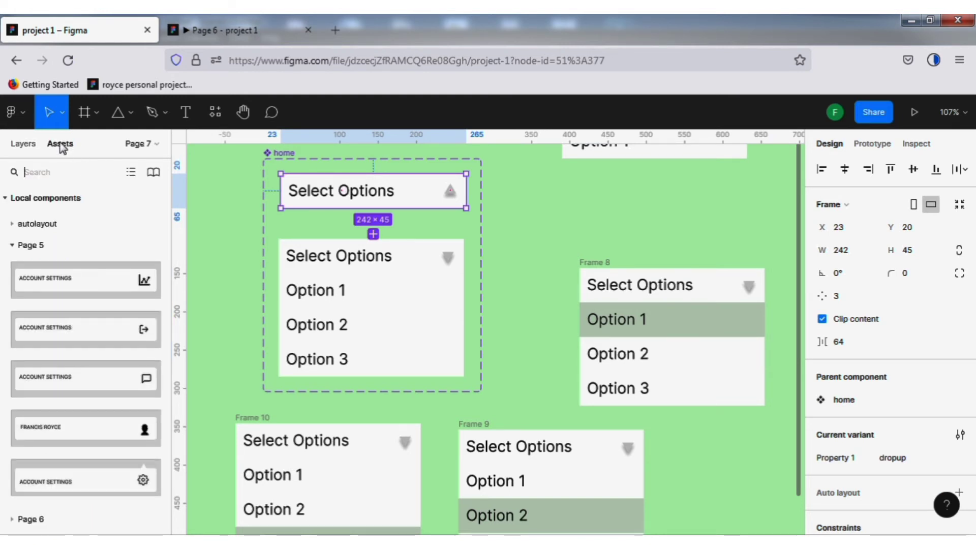
{"action": "left_click", "coordinate": [45, 249]}
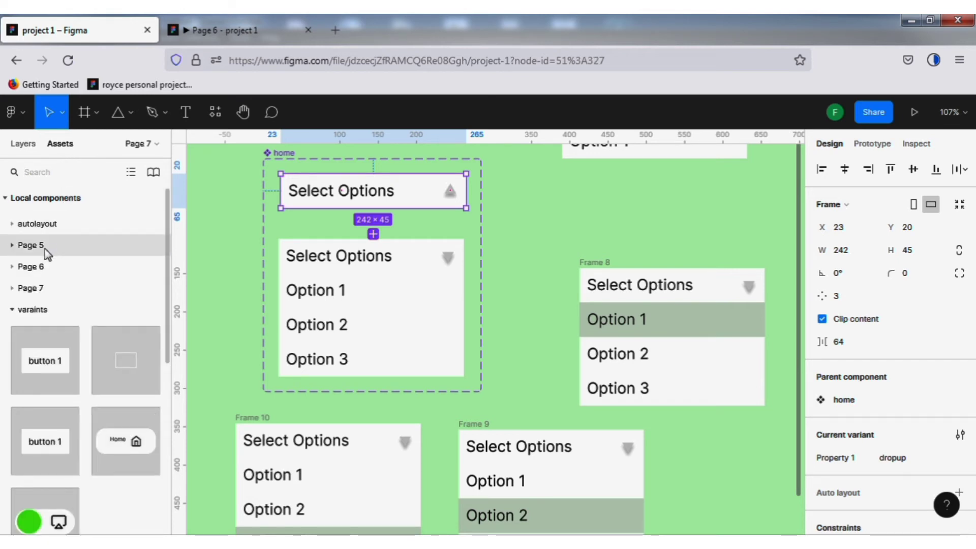
{"action": "key", "text": "Escape"}
{"action": "left_click", "coordinate": [44, 309]}
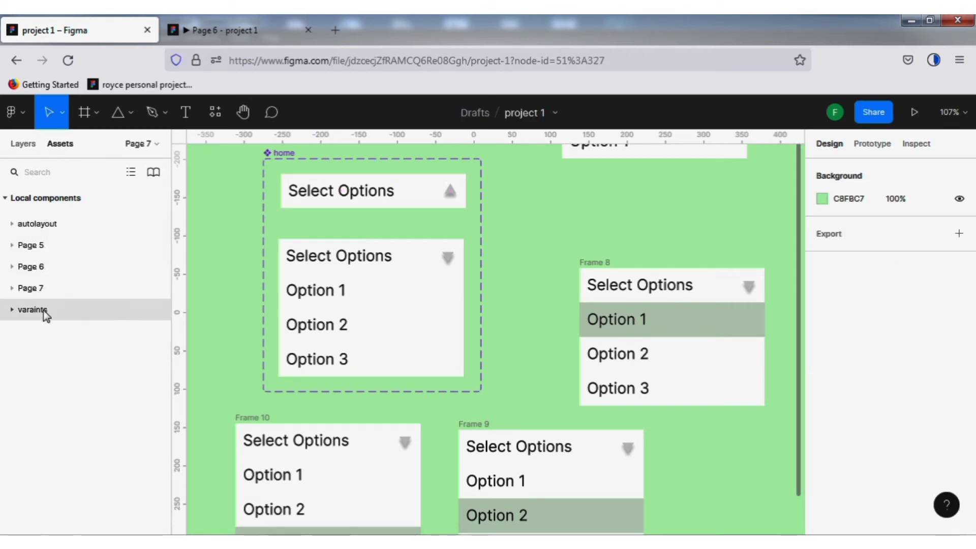
{"action": "left_click", "coordinate": [48, 288]}
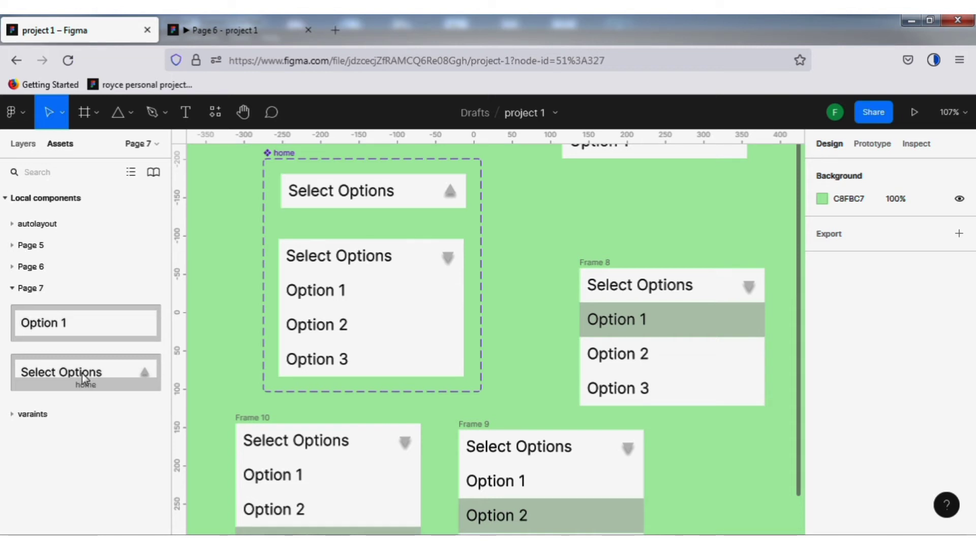
{"action": "left_click_drag", "start_coordinate": [82, 374], "coordinate": [655, 201]}
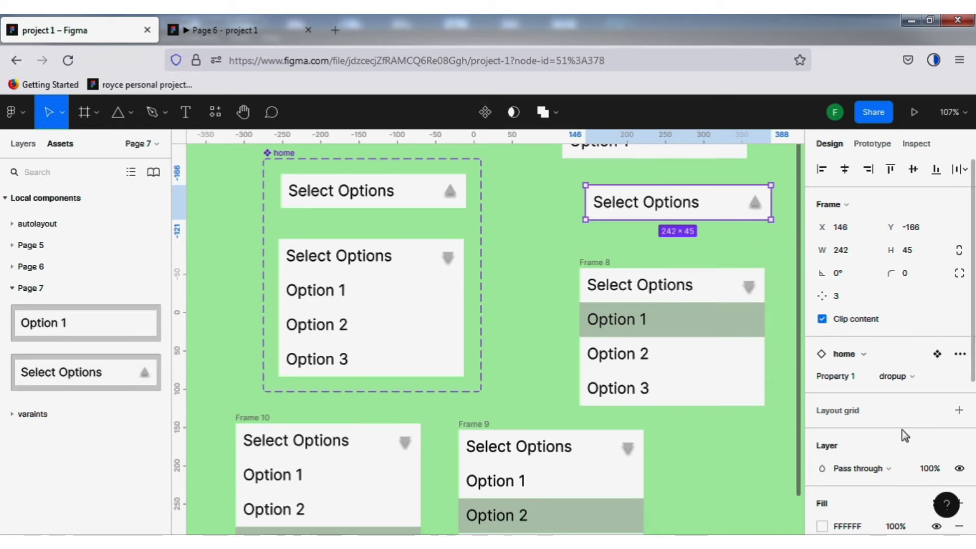
Switch Property 1 of the placed home instance to dropdown and back to dropup to try both variants.
{"action": "left_click", "coordinate": [950, 376]}
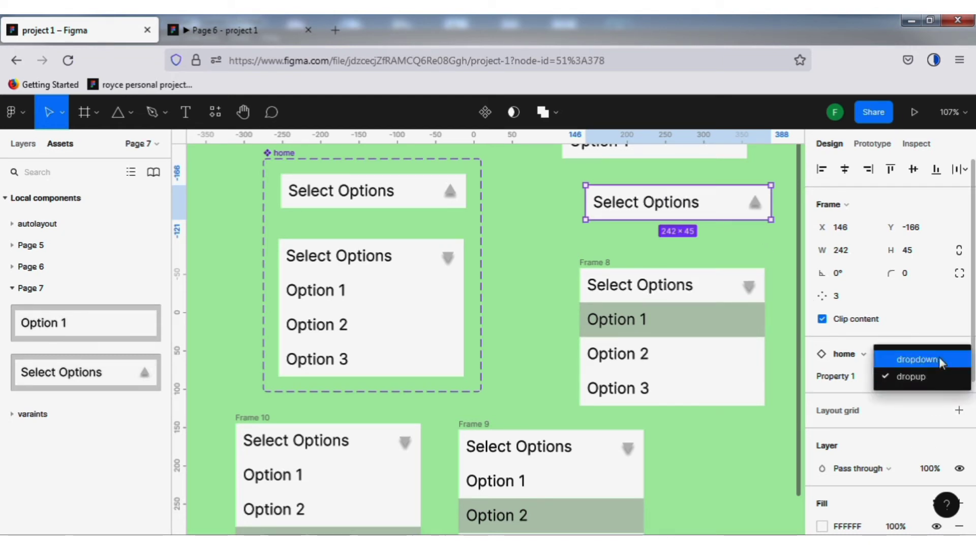
{"action": "left_click", "coordinate": [940, 361]}
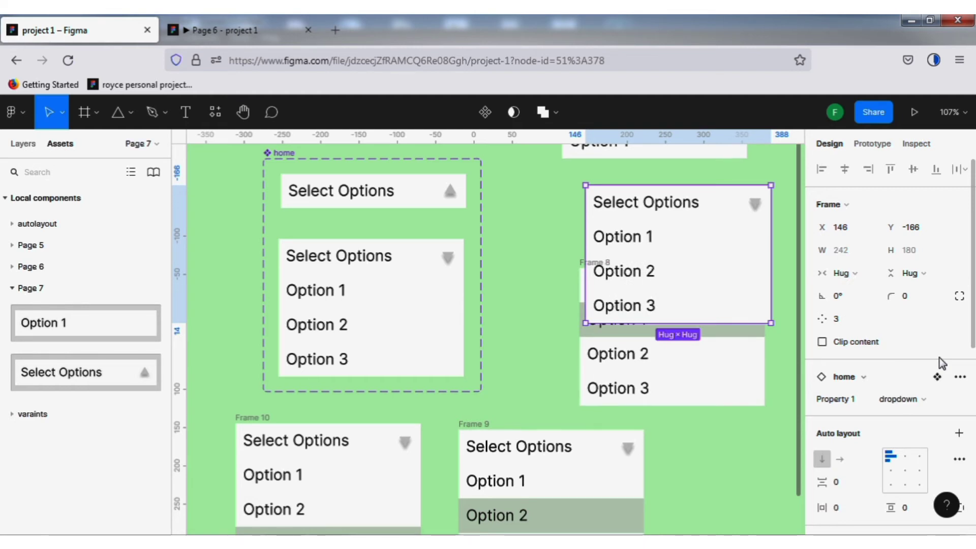
{"action": "left_click", "coordinate": [927, 402]}
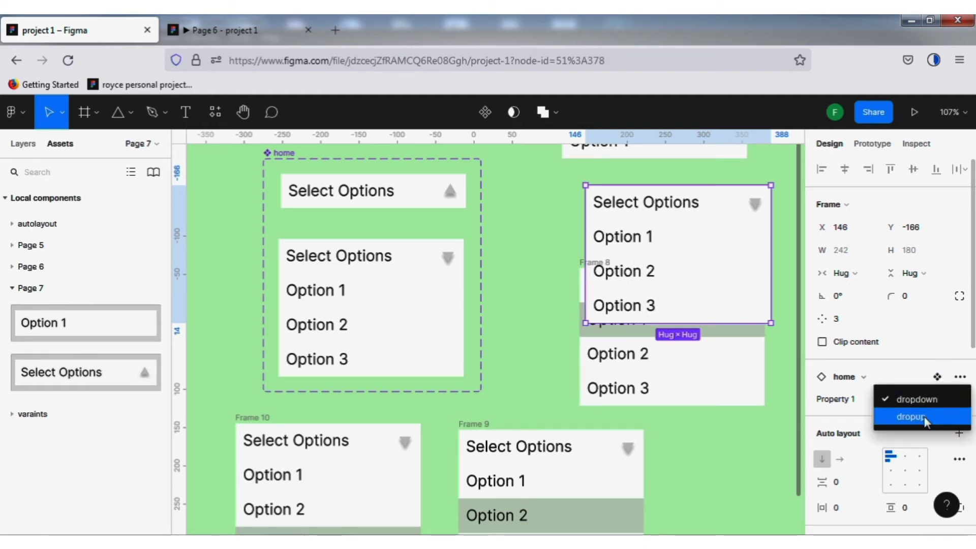
{"action": "left_click", "coordinate": [923, 416]}
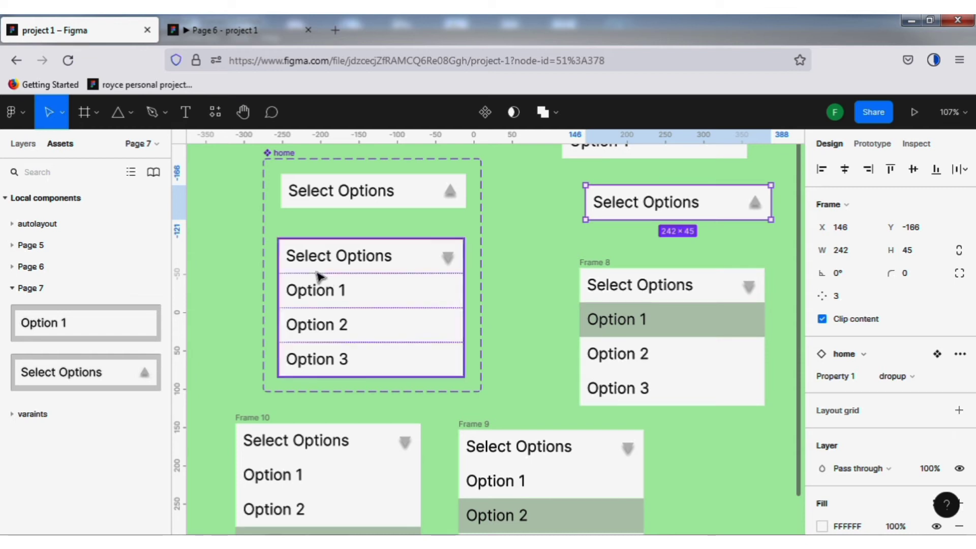
Link the Option 1 row of the dropdown variant to Frame 8 with a While hovering, Navigate to interaction and Instant animation.
{"action": "left_click", "coordinate": [871, 146]}
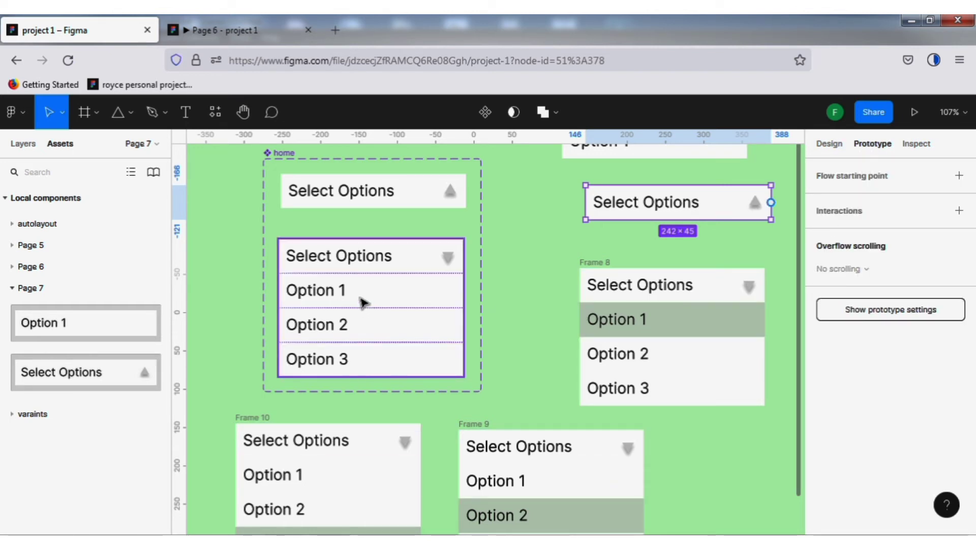
{"action": "left_click", "coordinate": [364, 301]}
{"action": "left_click", "coordinate": [373, 298]}
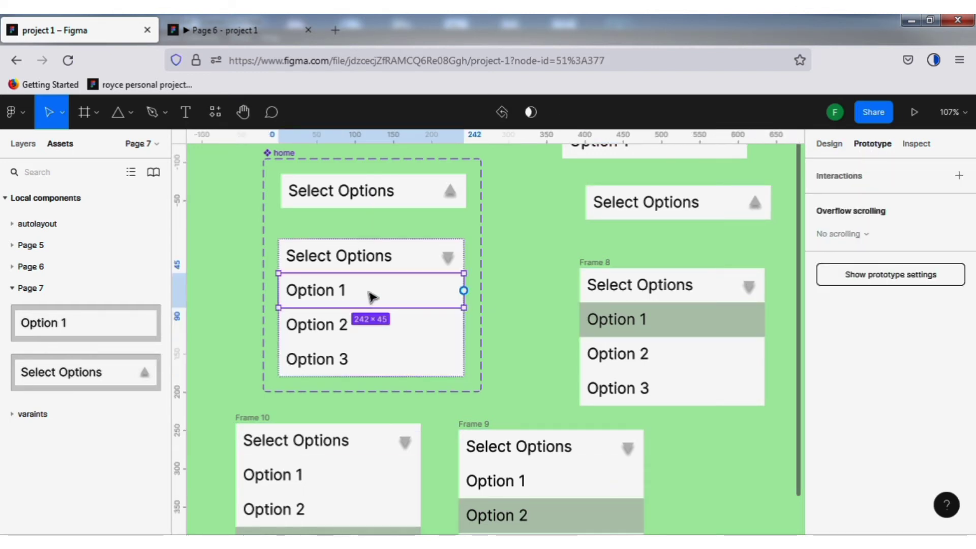
{"action": "left_click_drag", "start_coordinate": [463, 290], "coordinate": [660, 270]}
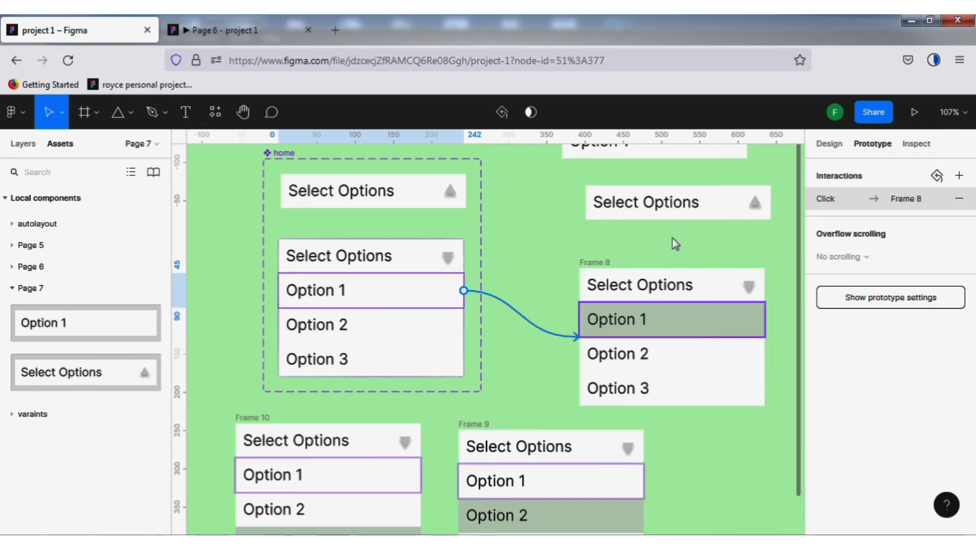
{"action": "left_click", "coordinate": [755, 233]}
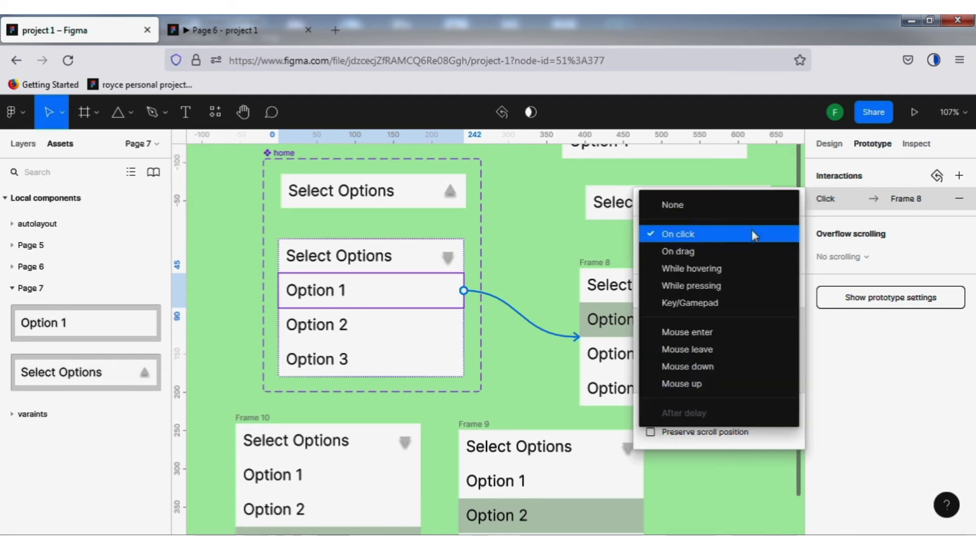
{"action": "left_click", "coordinate": [731, 273]}
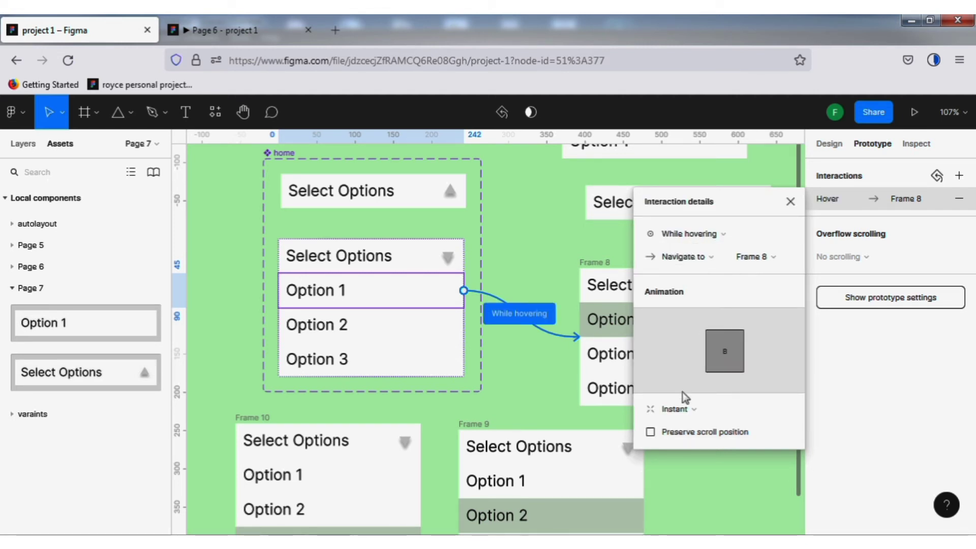
{"action": "left_click", "coordinate": [727, 413]}
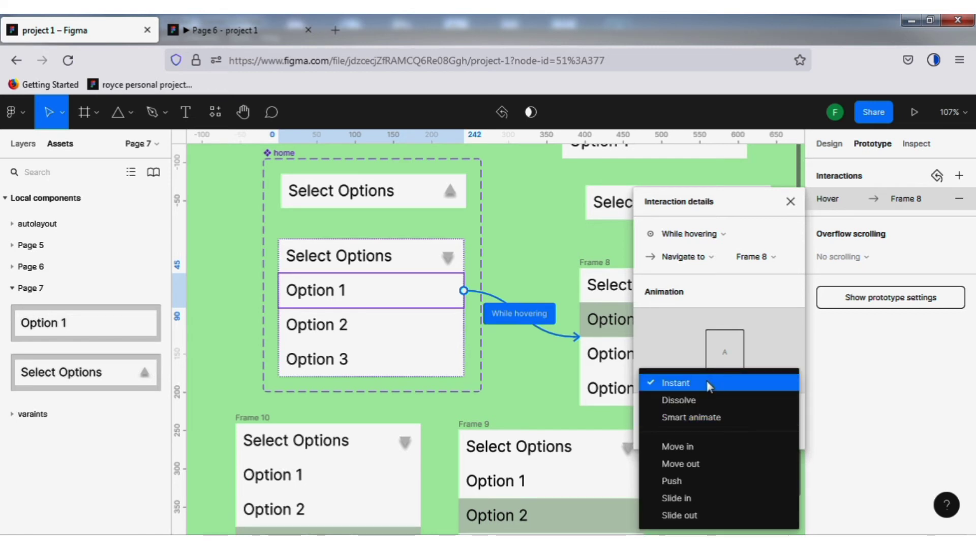
{"action": "left_click", "coordinate": [709, 386]}
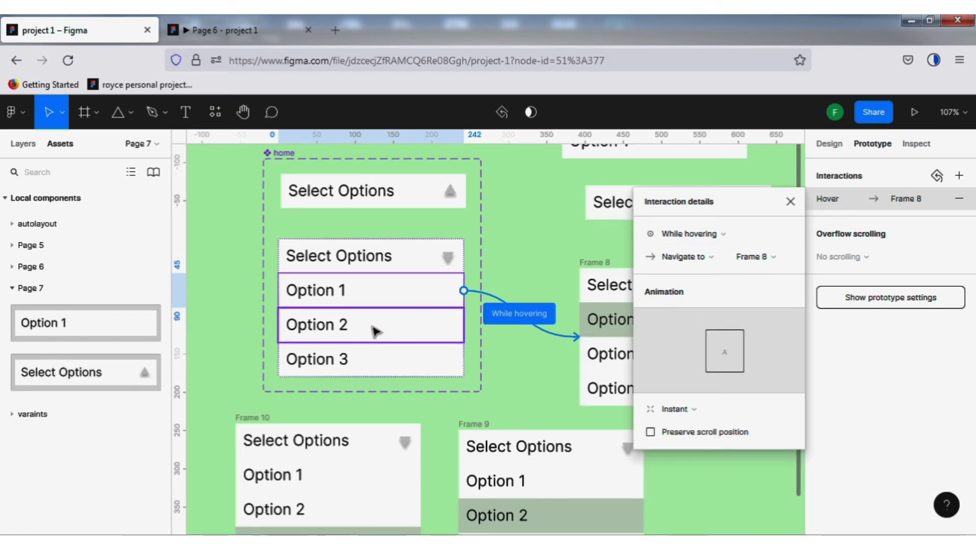
Link the Option 2 row of the dropdown variant to Frame 9 with a While hovering, Navigate to interaction.
{"action": "left_click", "coordinate": [377, 331]}
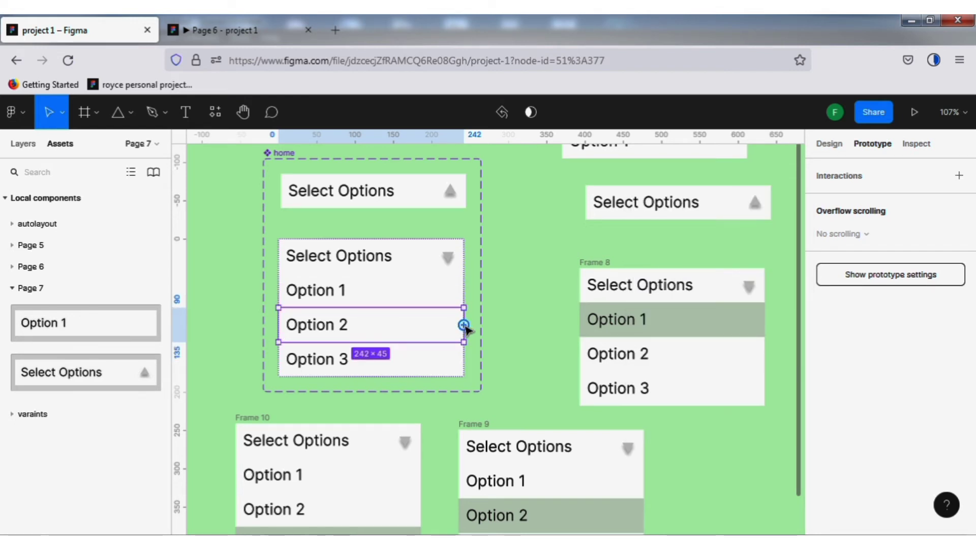
{"action": "left_click_drag", "start_coordinate": [463, 325], "coordinate": [543, 448]}
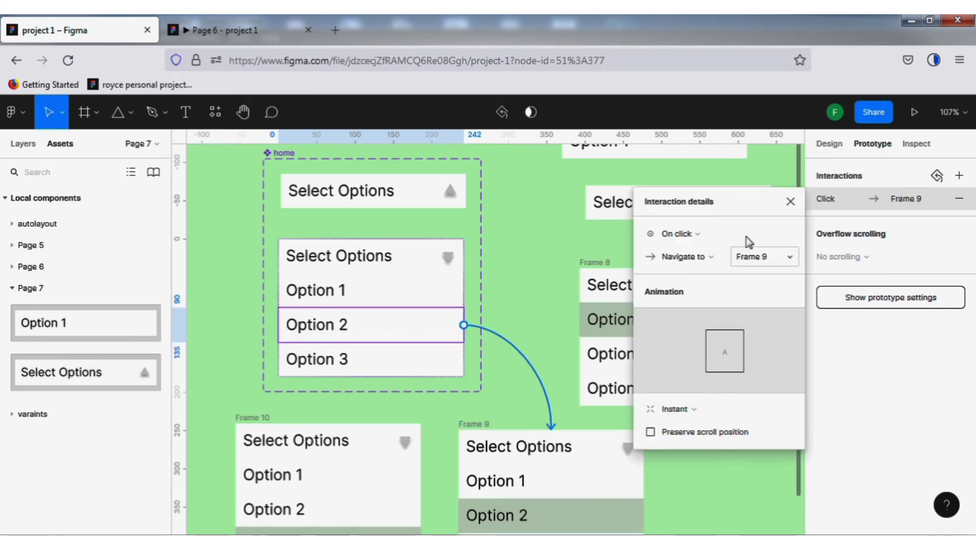
{"action": "left_click", "coordinate": [719, 235]}
{"action": "left_click", "coordinate": [710, 269]}
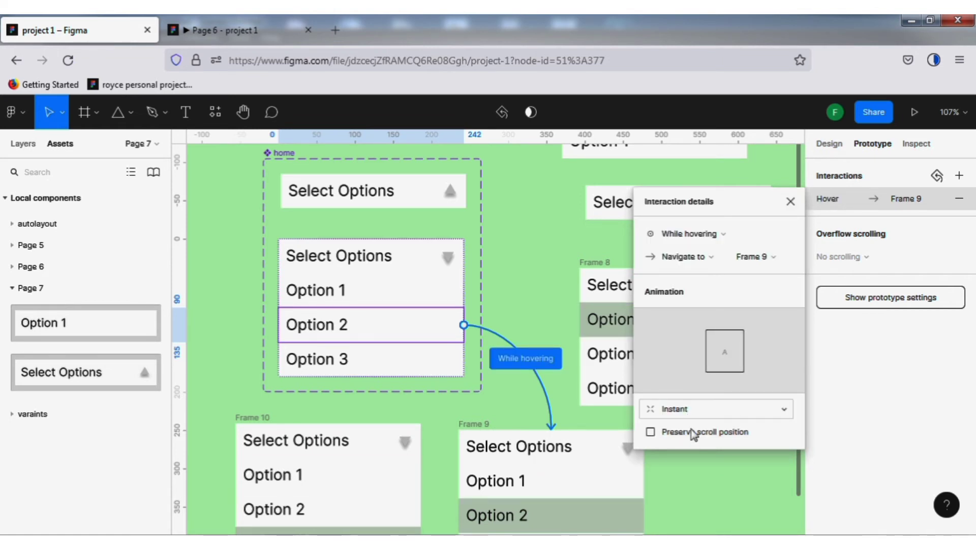
{"action": "left_click", "coordinate": [790, 201]}
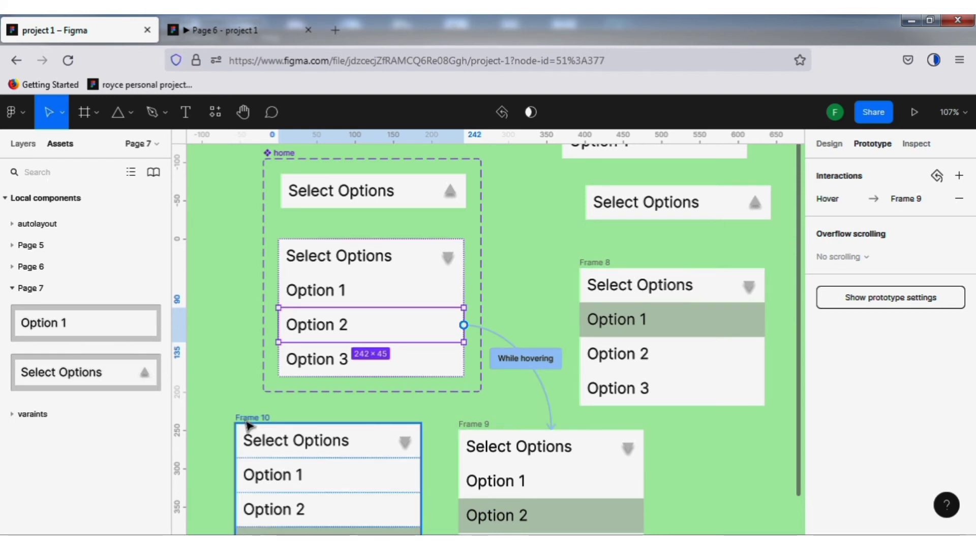
Link the Option 3 row of the dropdown variant to Frame 10 with a While hovering, Navigate to interaction.
{"action": "left_click", "coordinate": [420, 491]}
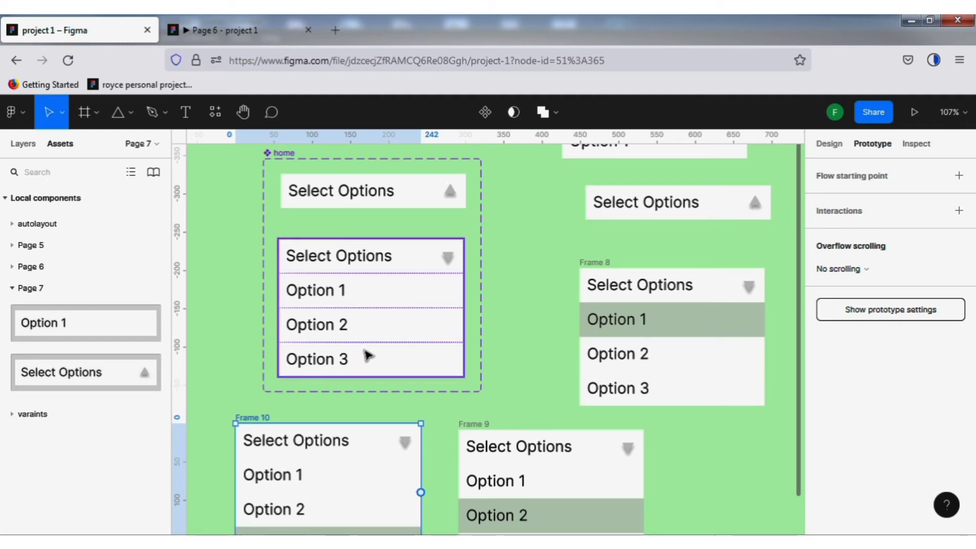
{"action": "left_click", "coordinate": [368, 358]}
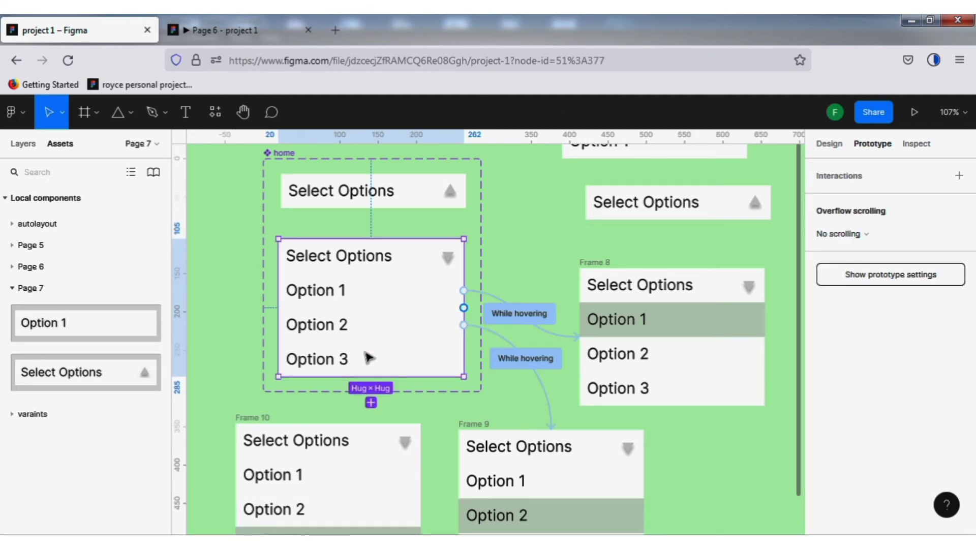
{"action": "left_click", "coordinate": [368, 359]}
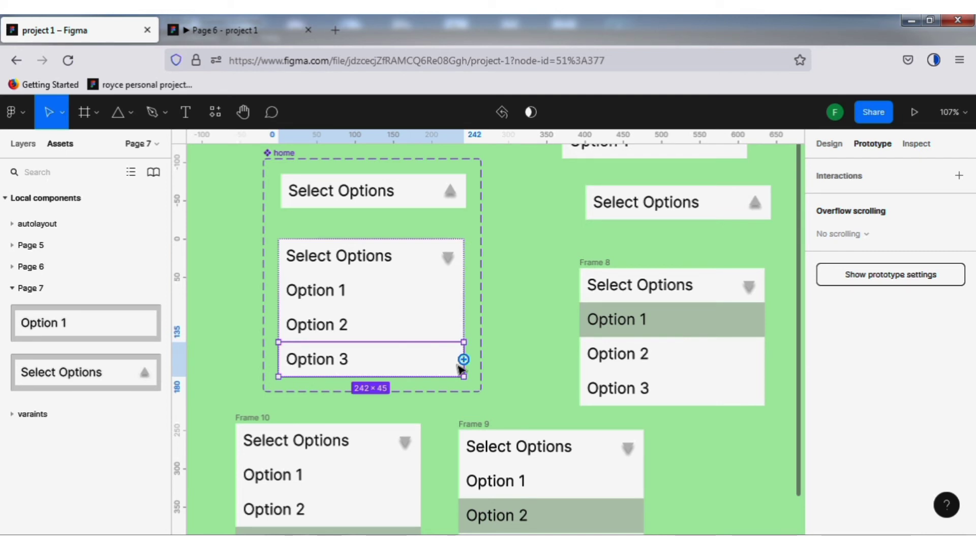
{"action": "left_click_drag", "start_coordinate": [464, 359], "coordinate": [389, 437]}
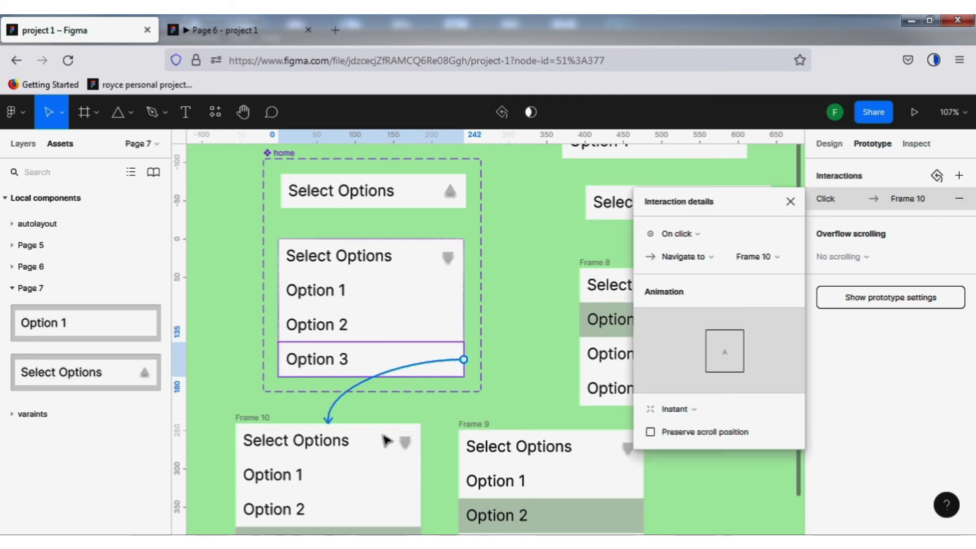
{"action": "left_click", "coordinate": [704, 238]}
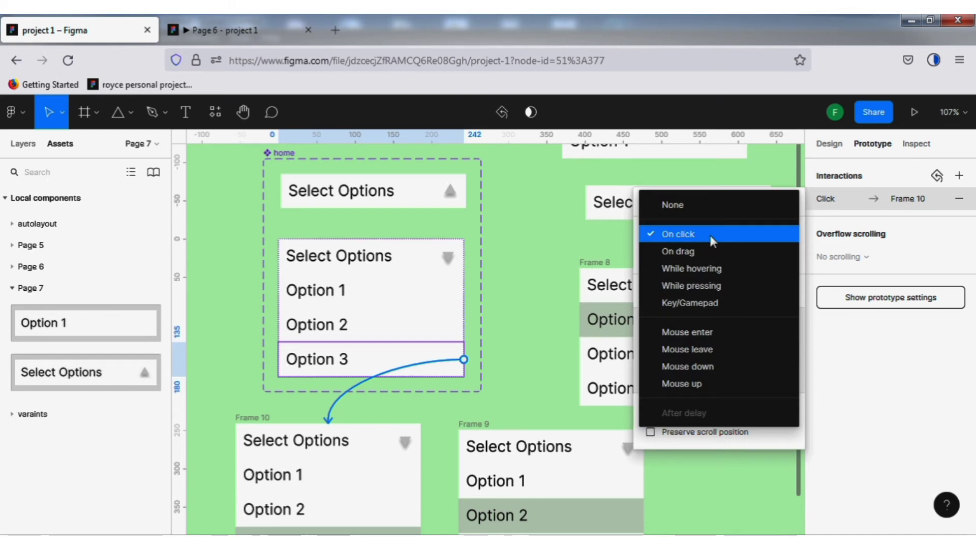
{"action": "left_click", "coordinate": [714, 269]}
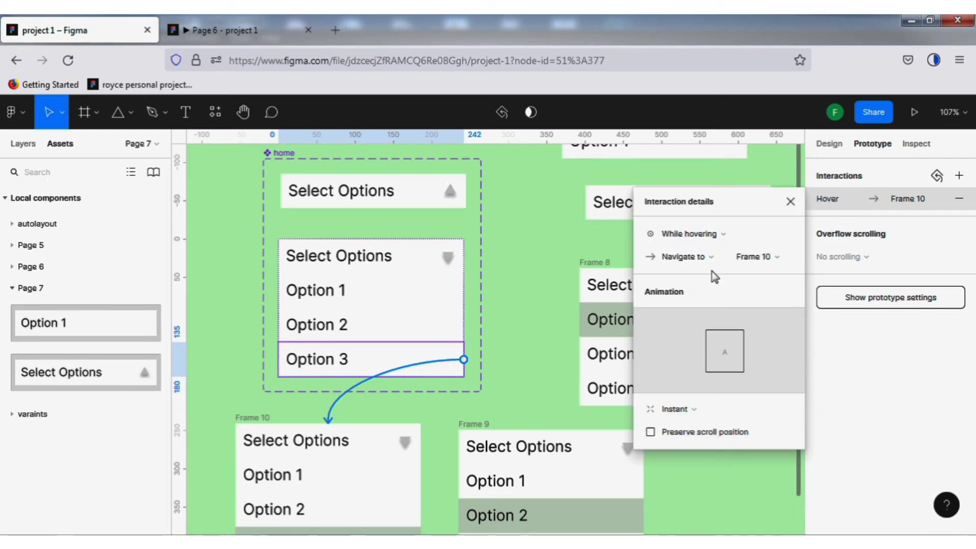
{"action": "left_click", "coordinate": [790, 207]}
Add On click, Change to interactions from the dropdown variant's Select Options row to dropup, and from the dropup variant to dropdown.
{"action": "left_click", "coordinate": [353, 260]}
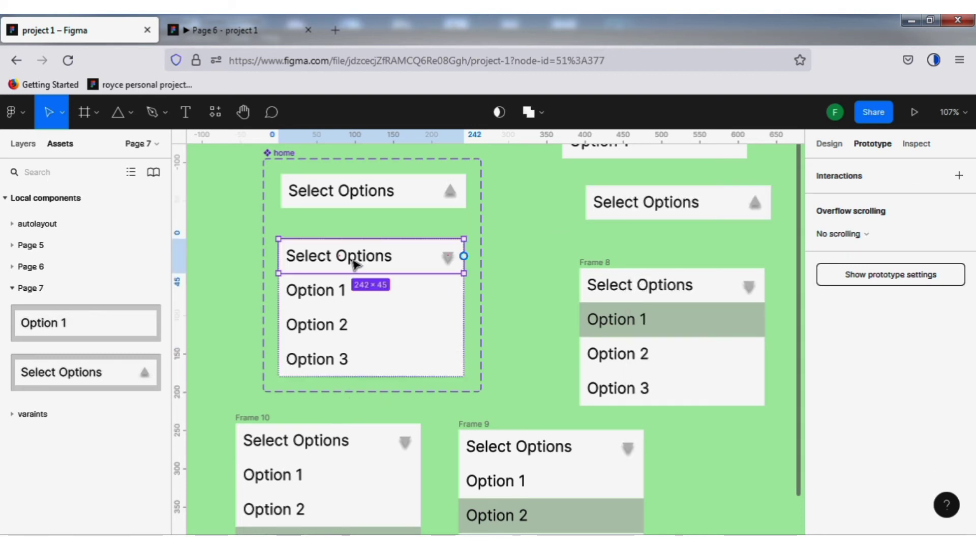
{"action": "left_click_drag", "start_coordinate": [463, 256], "coordinate": [403, 192]}
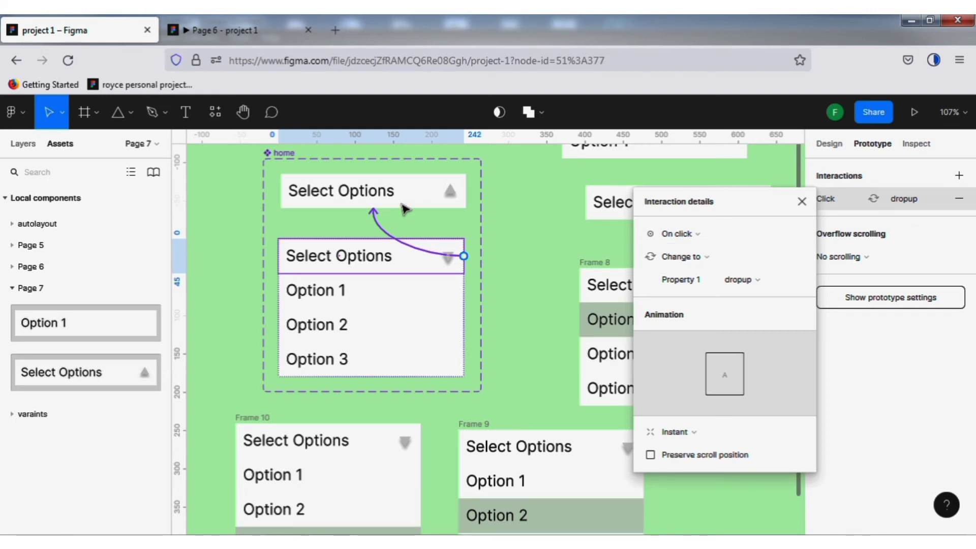
{"action": "left_click", "coordinate": [465, 202]}
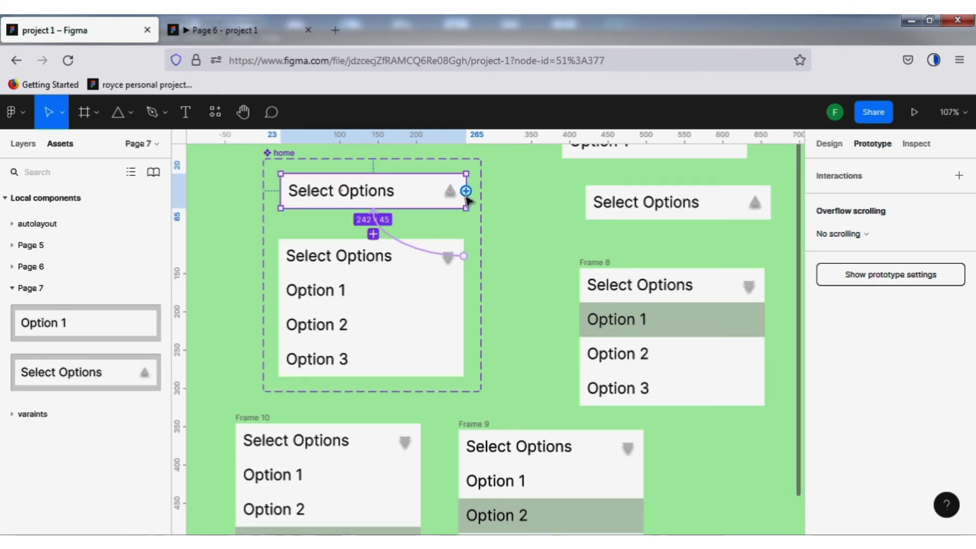
{"action": "left_click_drag", "start_coordinate": [466, 191], "coordinate": [461, 291]}
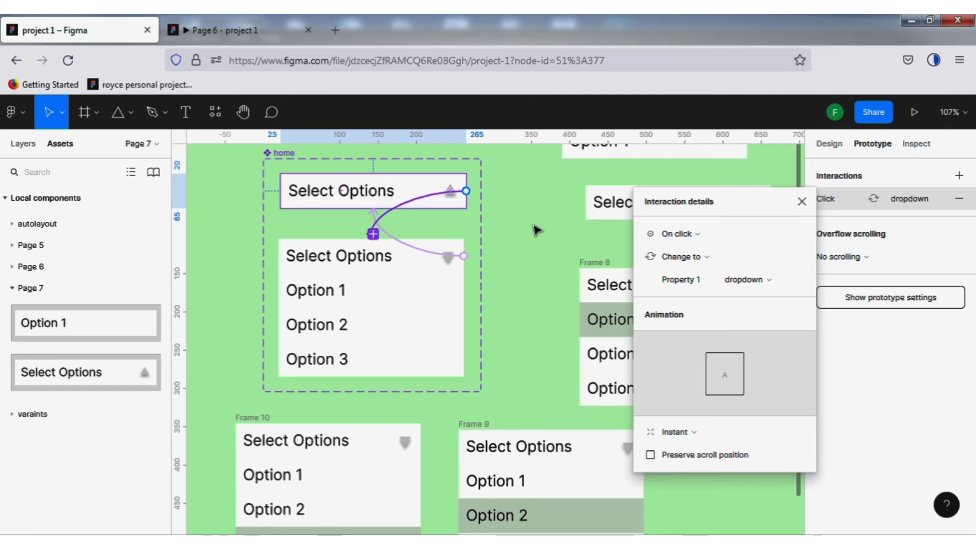
{"action": "left_click", "coordinate": [797, 205]}
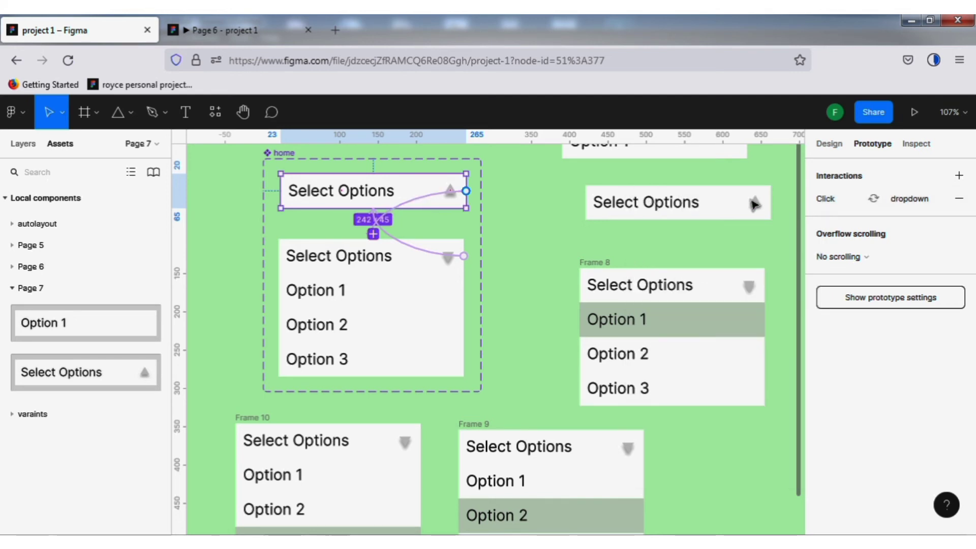
Present the prototype from the placed home instance above Frame 8, and return to the design file.
{"action": "left_click", "coordinate": [659, 188]}
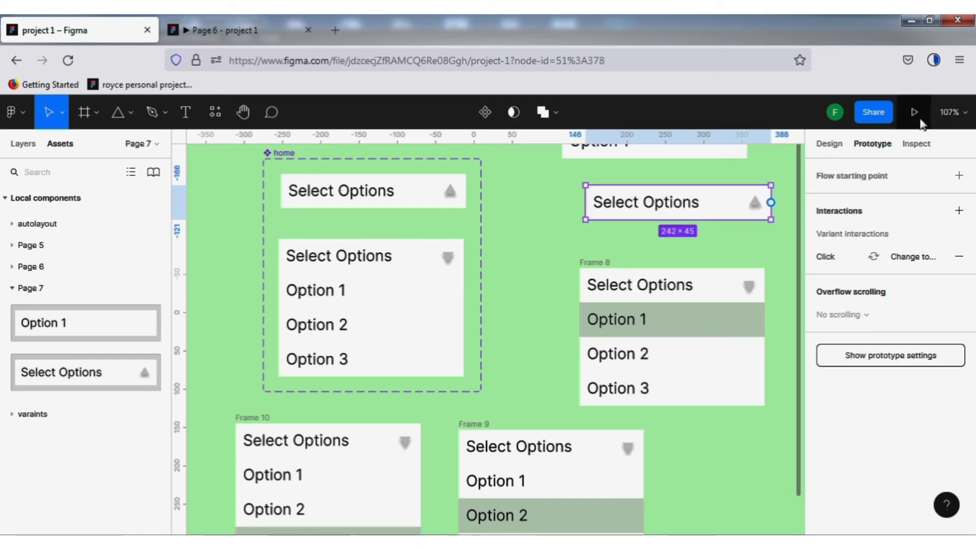
{"action": "left_click", "coordinate": [917, 118]}
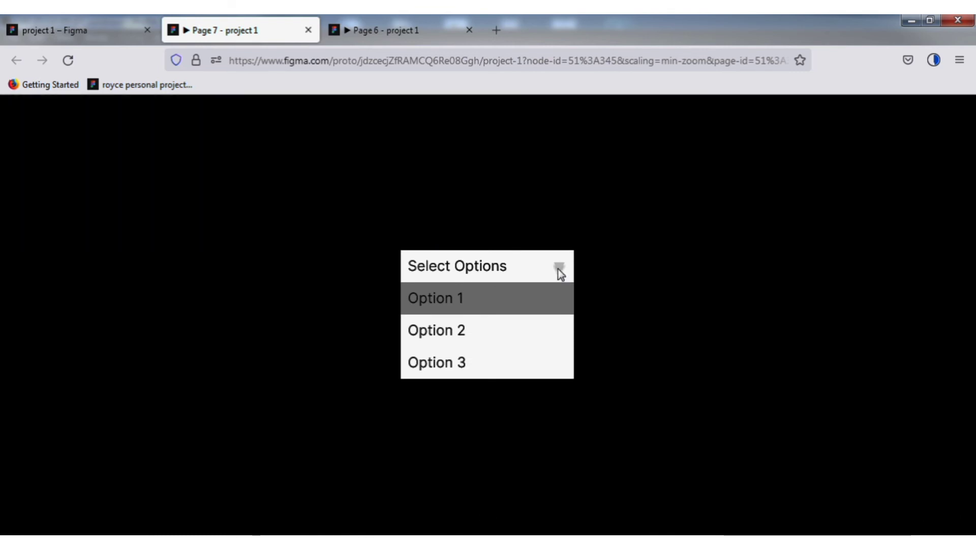
{"action": "left_click", "coordinate": [68, 29]}
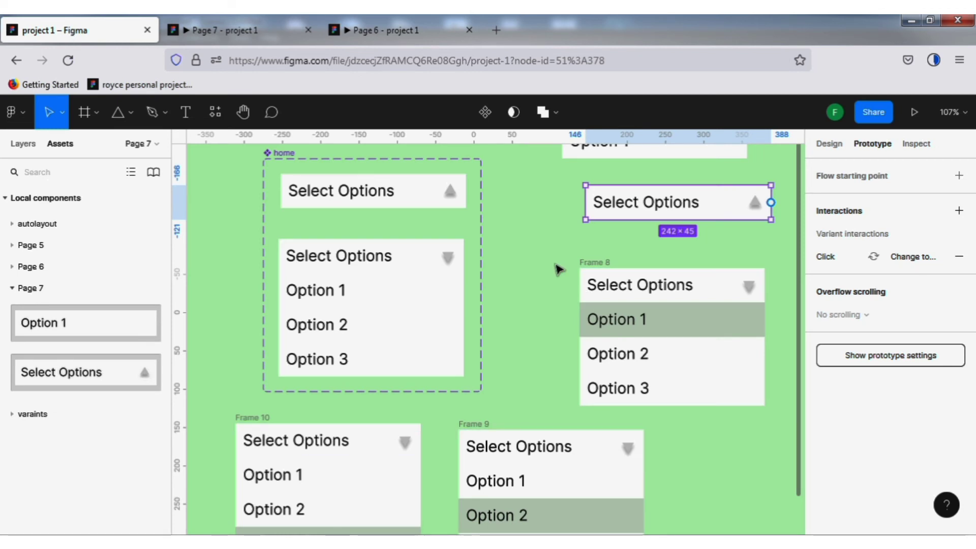
Present the reselected home instance again, close the old Page 6 preview, and return to the design file.
{"action": "left_click", "coordinate": [541, 218]}
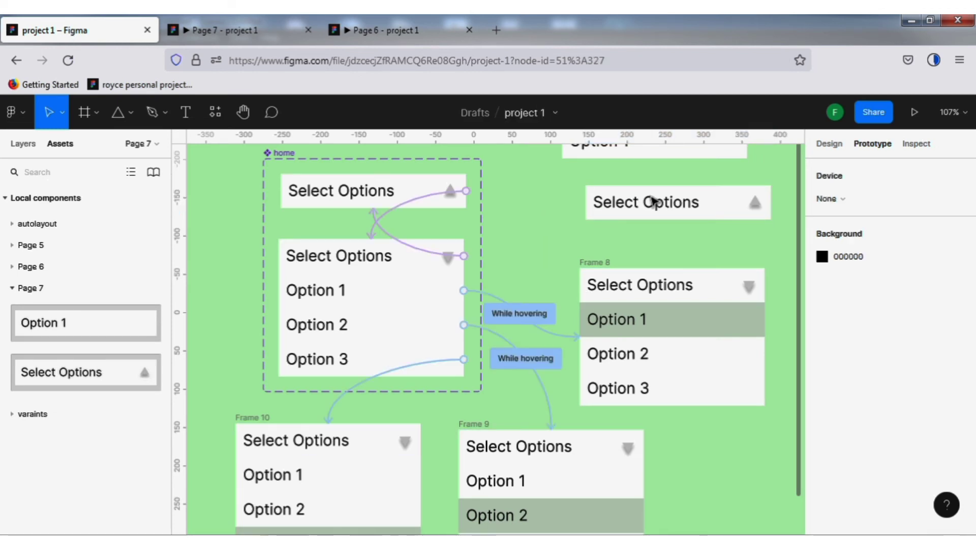
{"action": "left_click", "coordinate": [628, 193]}
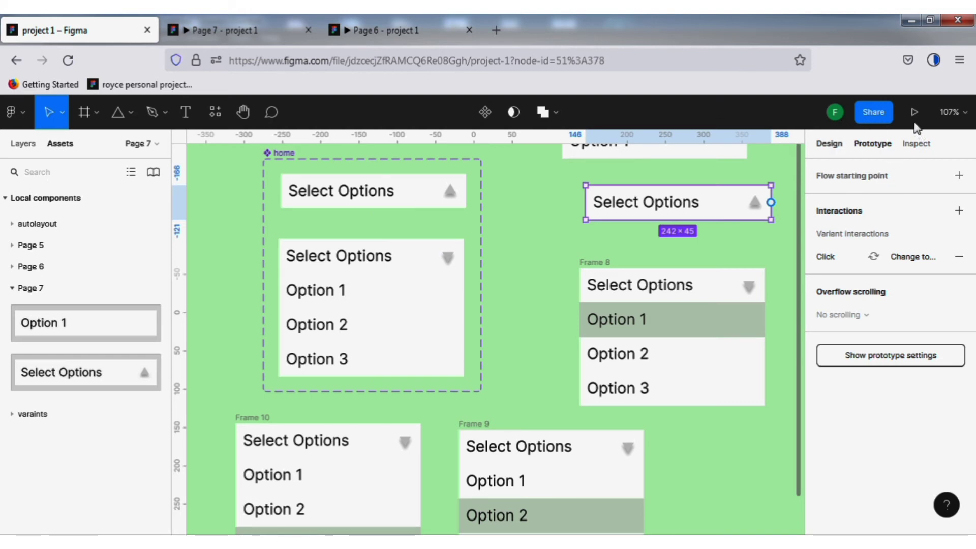
{"action": "left_click", "coordinate": [830, 144]}
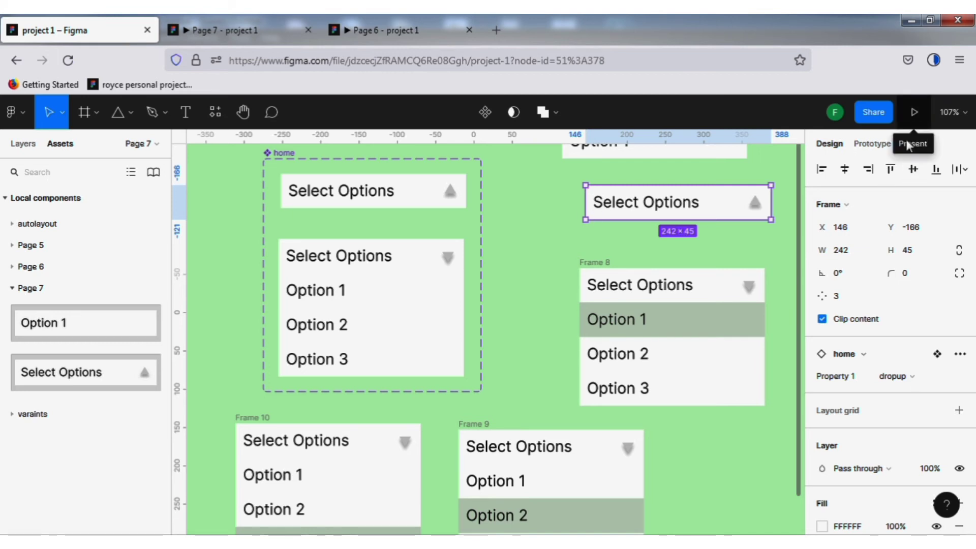
{"action": "left_click", "coordinate": [913, 111]}
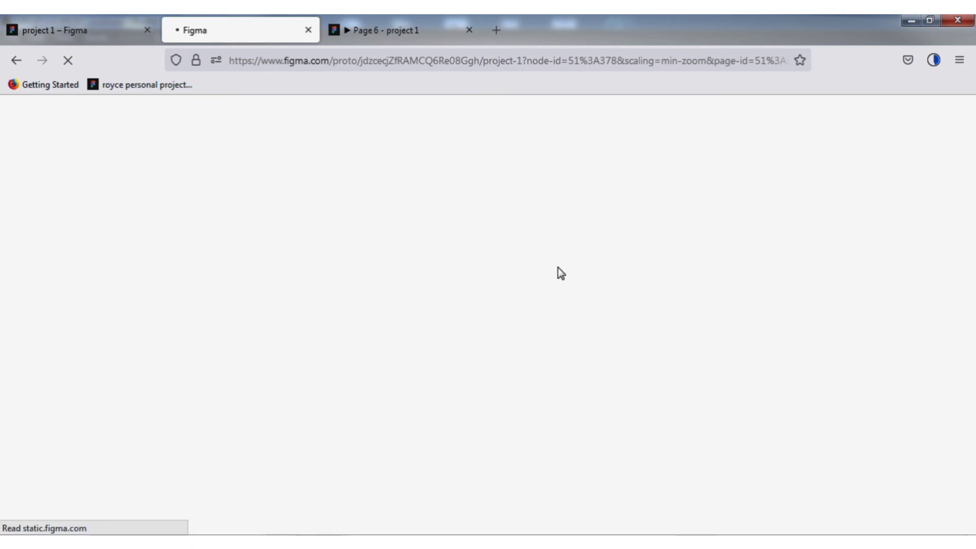
{"action": "left_click", "coordinate": [468, 30]}
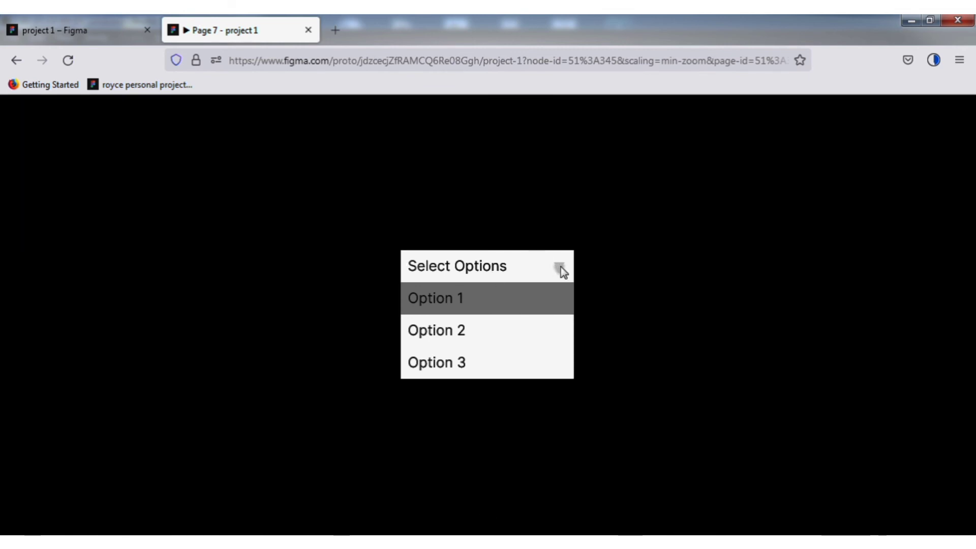
{"action": "left_click", "coordinate": [59, 24]}
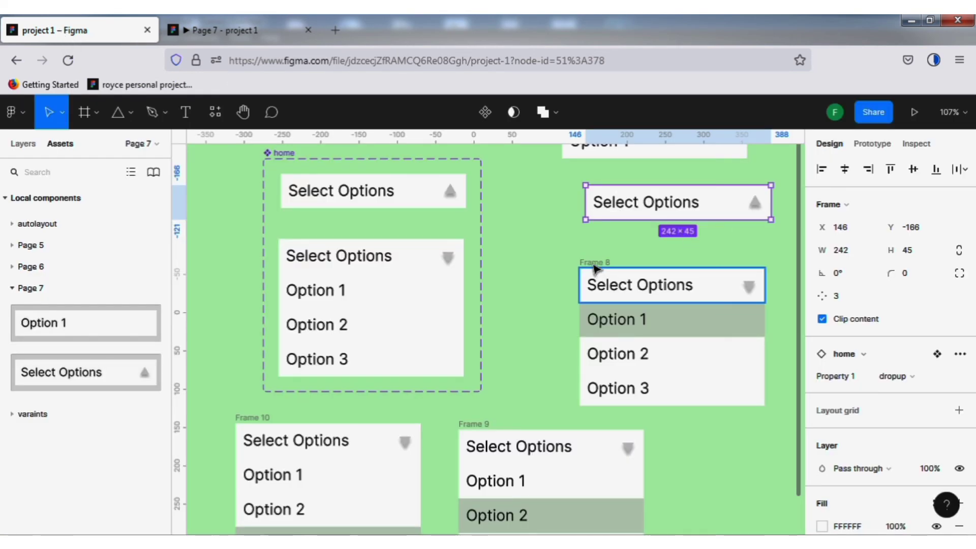
Move Frame 8 down beside Frame 9 and set the placed home instance's Property 1 to dropdown.
{"action": "left_click", "coordinate": [675, 323]}
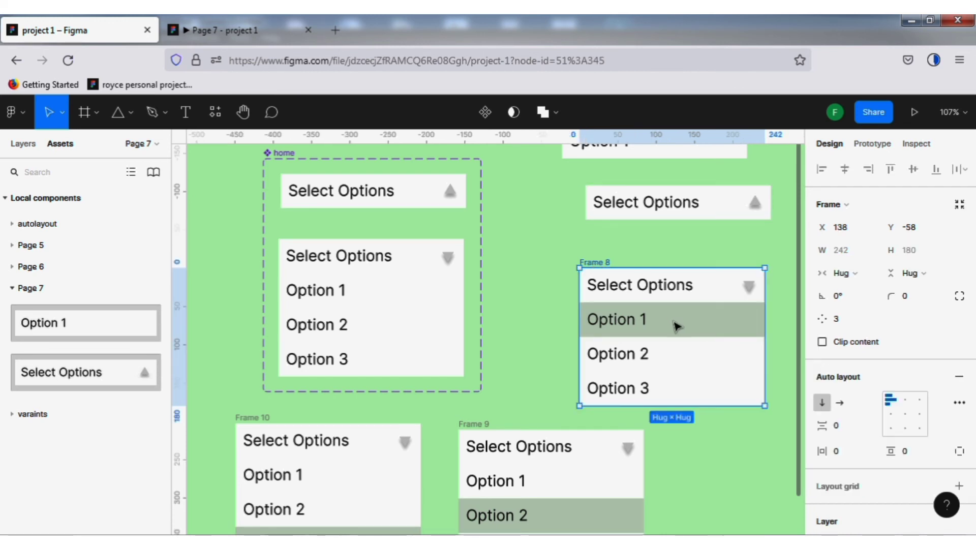
{"action": "left_click_drag", "start_coordinate": [674, 323], "coordinate": [732, 475]}
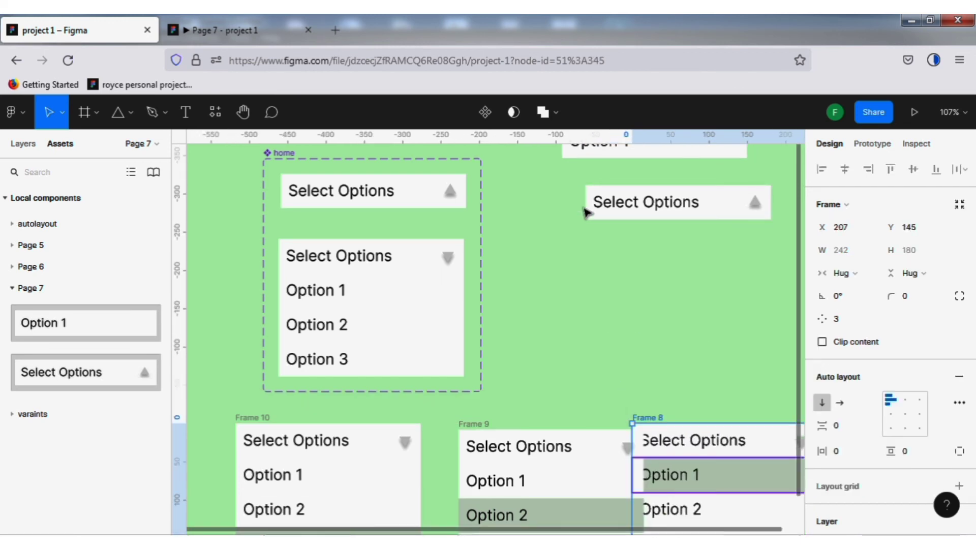
{"action": "left_click", "coordinate": [587, 195]}
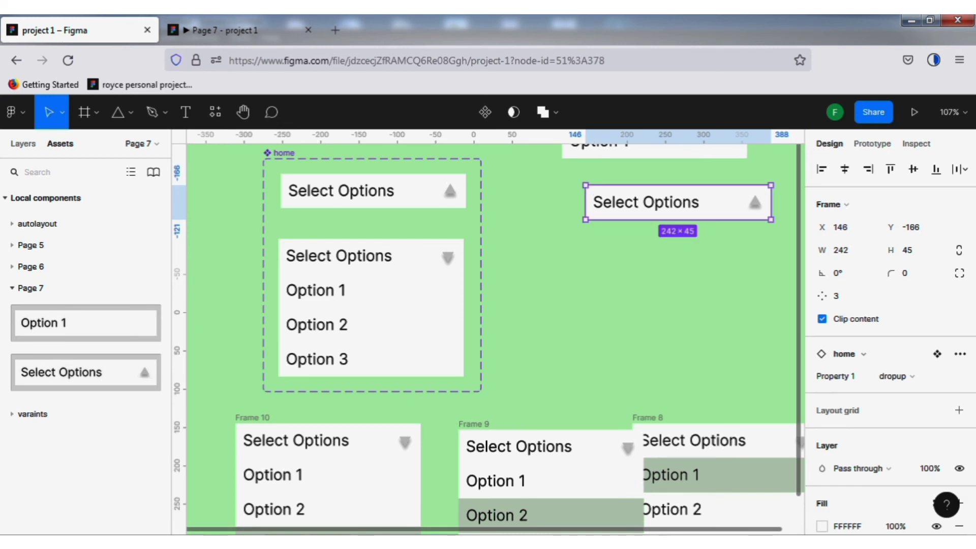
{"action": "left_click", "coordinate": [922, 379]}
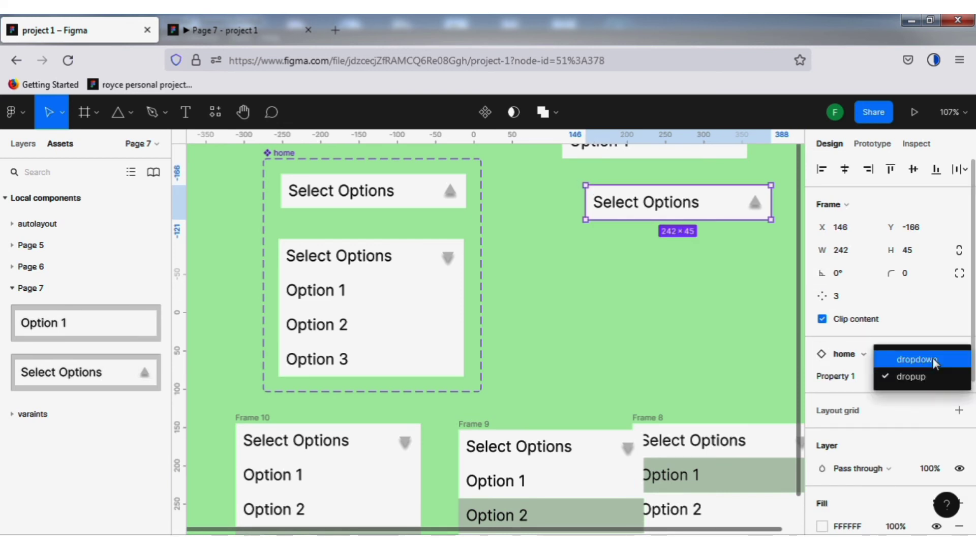
{"action": "left_click", "coordinate": [934, 360]}
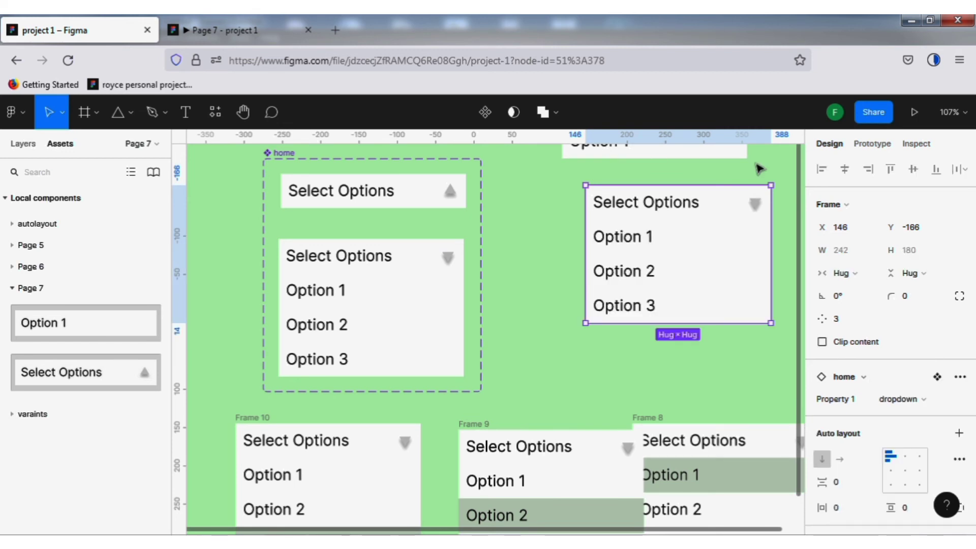
{"action": "left_click", "coordinate": [567, 194]}
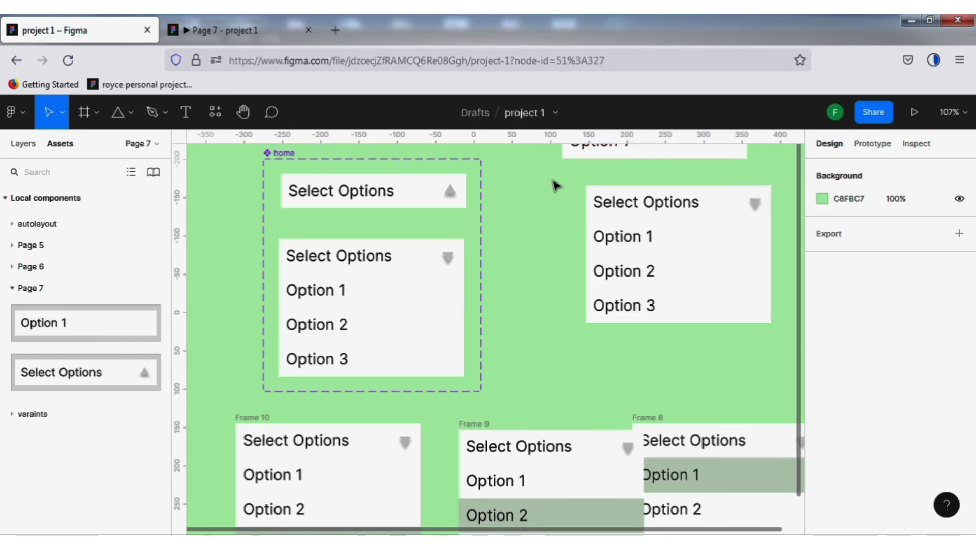
Present the placed home instance and test collapsing and expanding the menu and hovering over its options.
{"action": "left_click", "coordinate": [599, 192]}
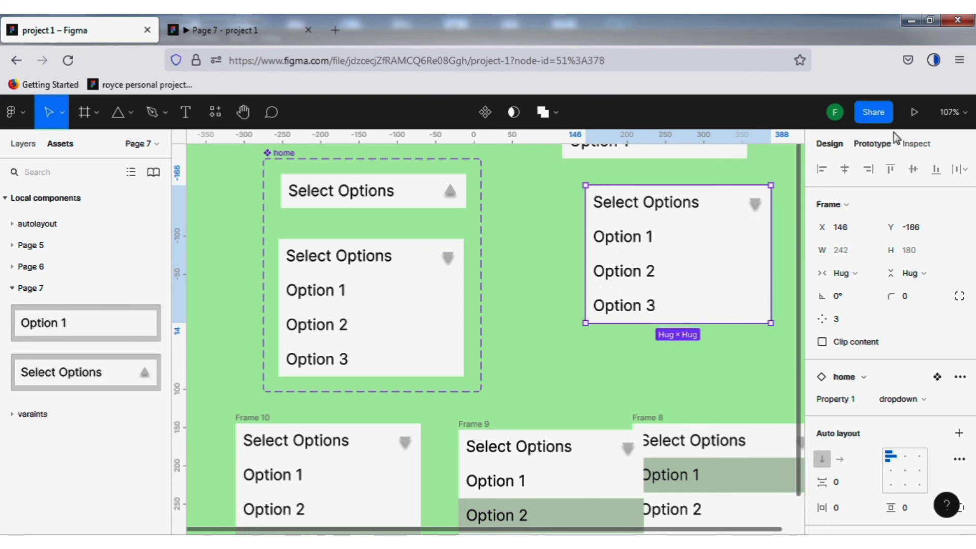
{"action": "left_click", "coordinate": [914, 112]}
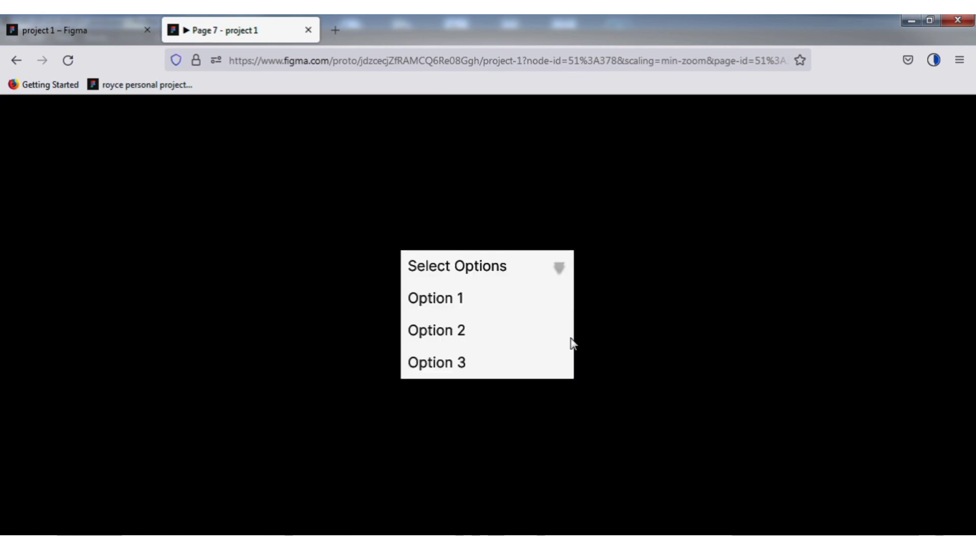
{"action": "left_click", "coordinate": [560, 267]}
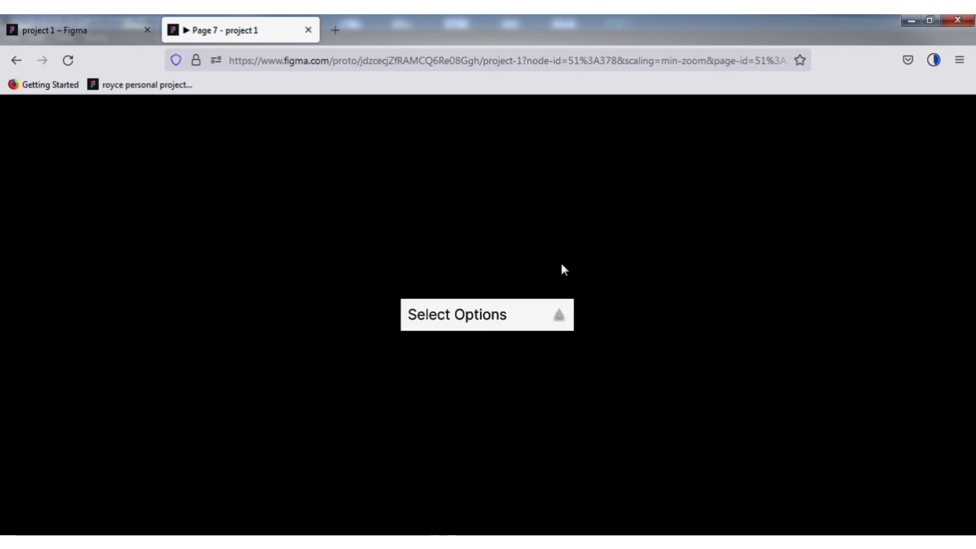
{"action": "left_click", "coordinate": [560, 318]}
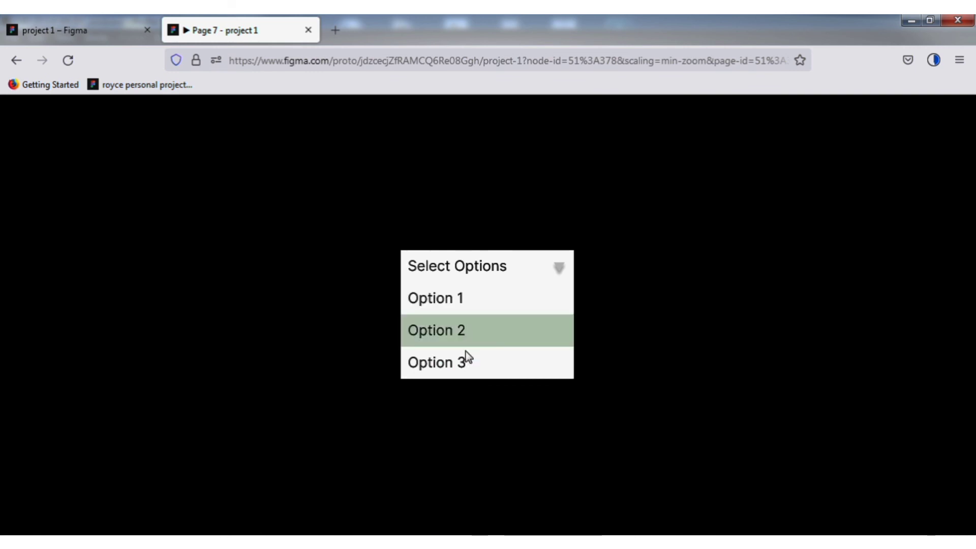
{"action": "left_click", "coordinate": [558, 271]}
{"action": "left_click", "coordinate": [562, 318]}
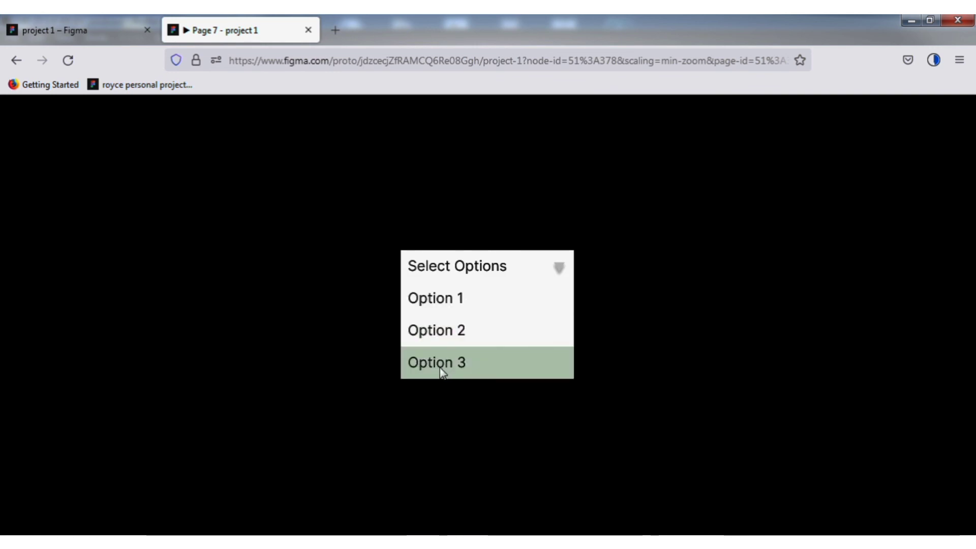
Compare the highlighted option frames in the design file with the Option 1 highlight in the Page 7 preview.
{"action": "left_click", "coordinate": [73, 25]}
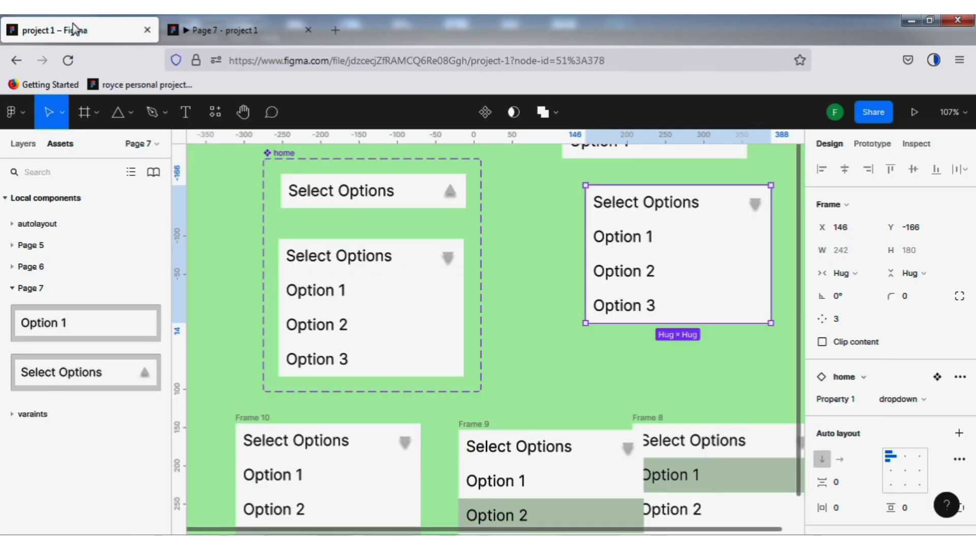
{"action": "scroll", "coordinate": [727, 391], "scroll_direction": "down", "scroll_amount": 2}
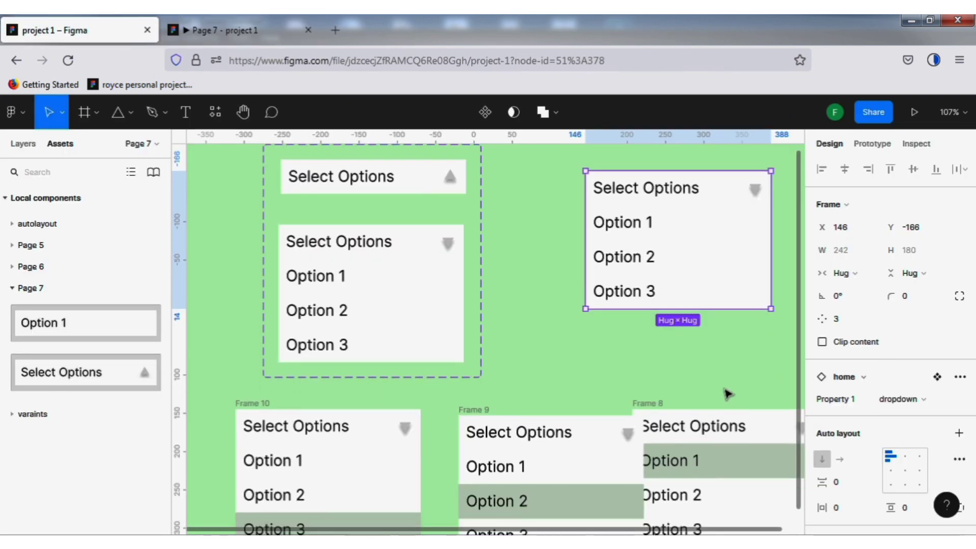
{"action": "scroll", "coordinate": [728, 393], "scroll_direction": "down", "scroll_amount": 2}
{"action": "scroll", "coordinate": [727, 391], "scroll_direction": "down", "scroll_amount": 3}
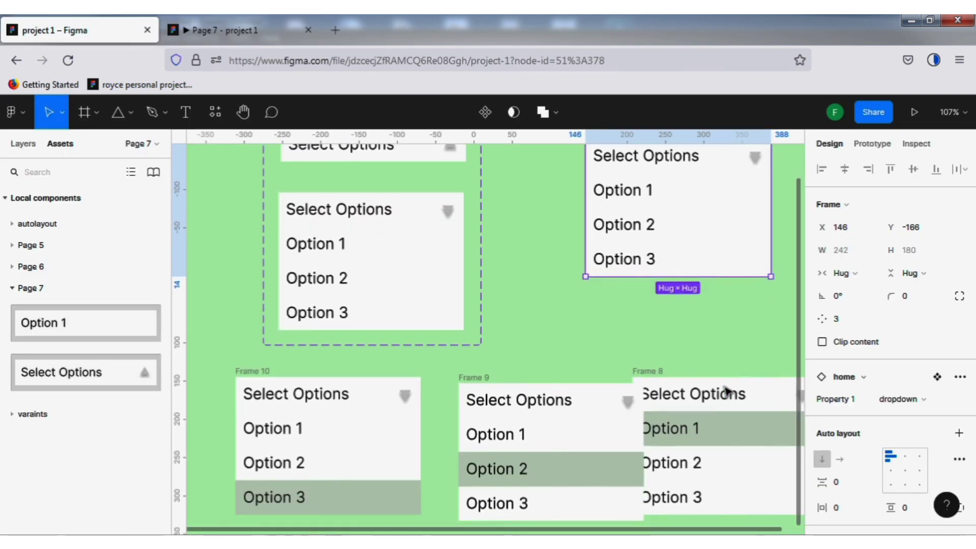
{"action": "left_click", "coordinate": [255, 27]}
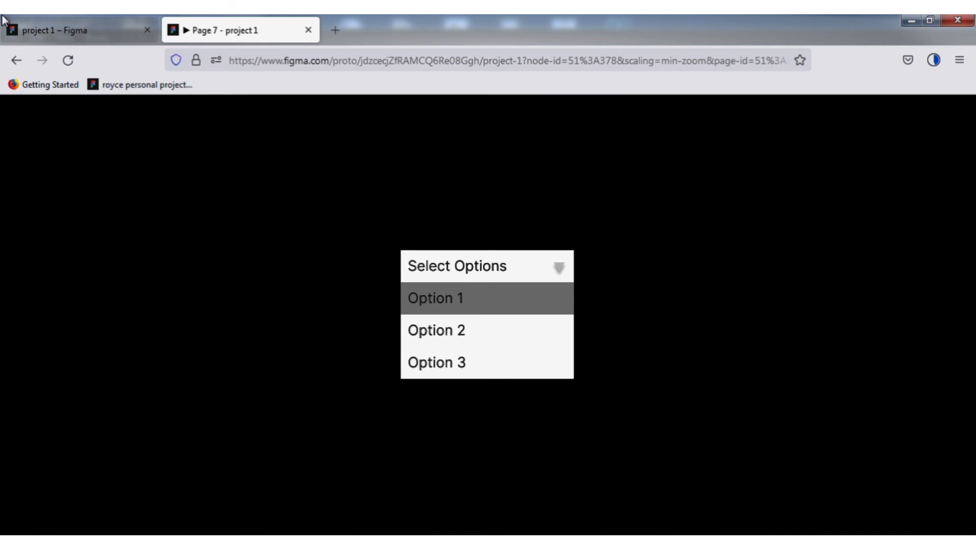
{"action": "left_click", "coordinate": [72, 32]}
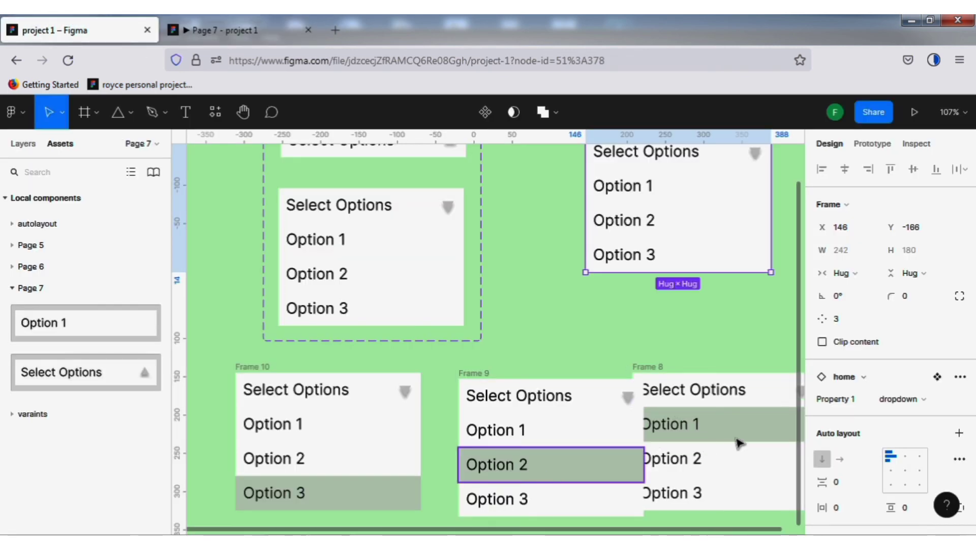
Move Frame 9 into the gap between Frame 10 and Frame 8, level with their top edges at about X -59, Y 145.
{"action": "left_click", "coordinate": [470, 374]}
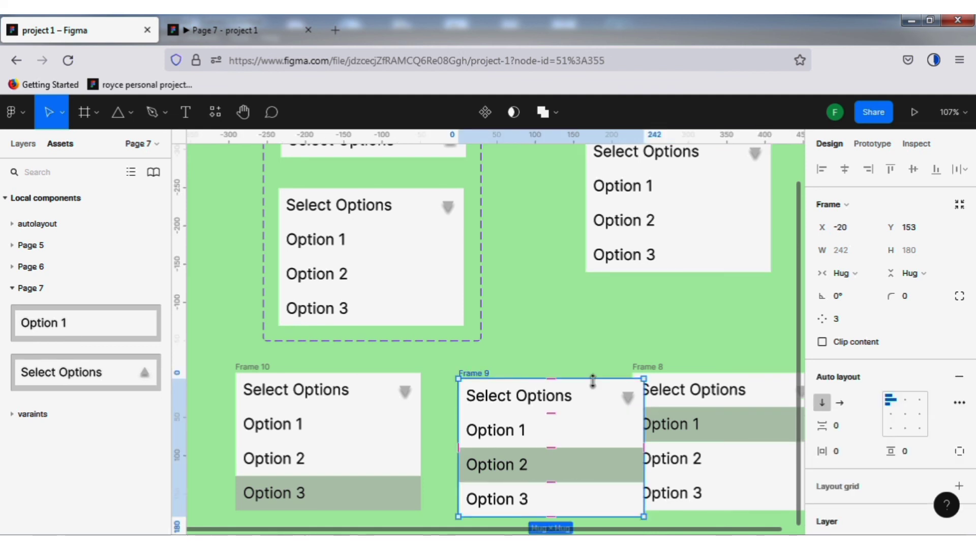
{"action": "key", "text": "Left"}
{"action": "key", "text": "Left"}
{"action": "key", "text": "Left"}
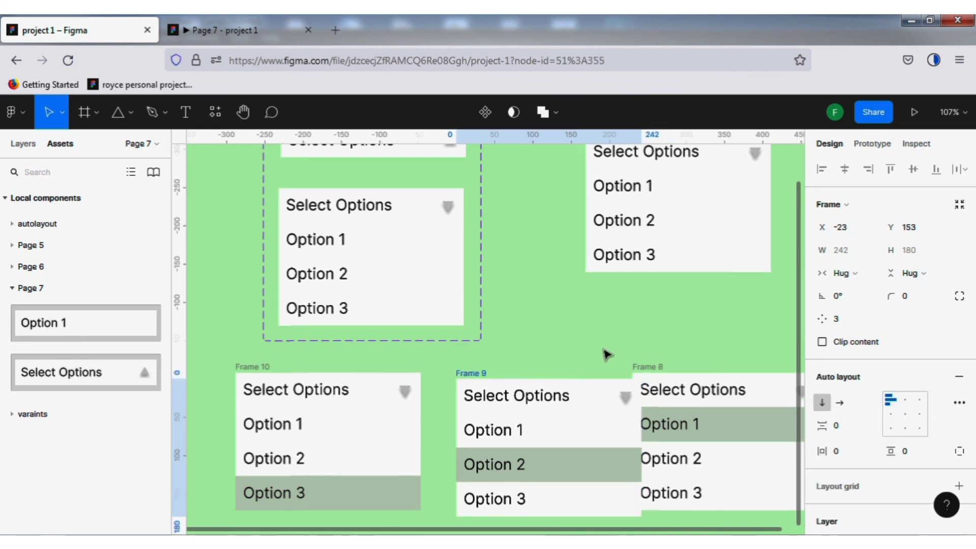
{"action": "key", "text": "Left"}
{"action": "key", "text": "Left"}
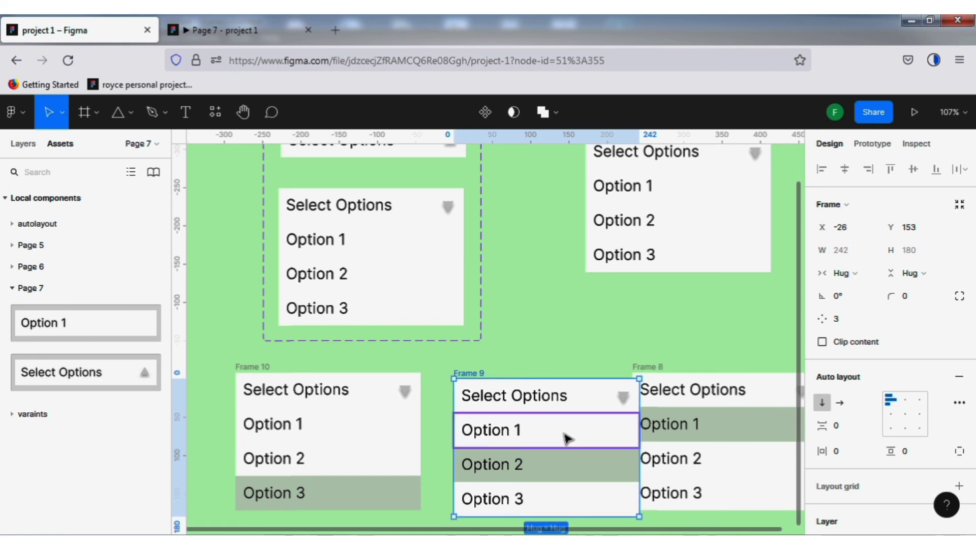
{"action": "left_click_drag", "start_coordinate": [559, 433], "coordinate": [582, 429]}
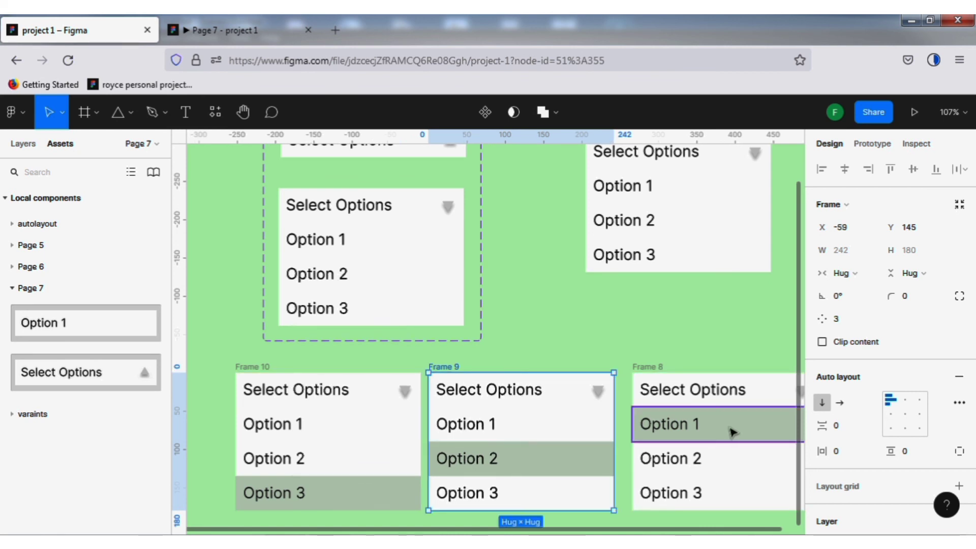
Inspect the fill and selection colors of the highlighted Option 1 row in Frame 8, and clear the selection.
{"action": "left_click", "coordinate": [744, 435]}
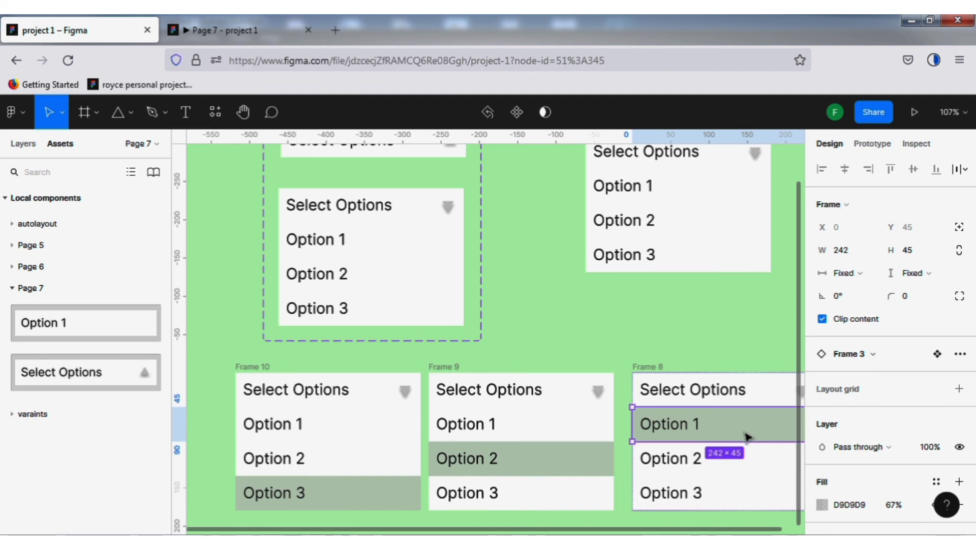
{"action": "scroll", "coordinate": [856, 477], "scroll_direction": "down", "scroll_amount": 3}
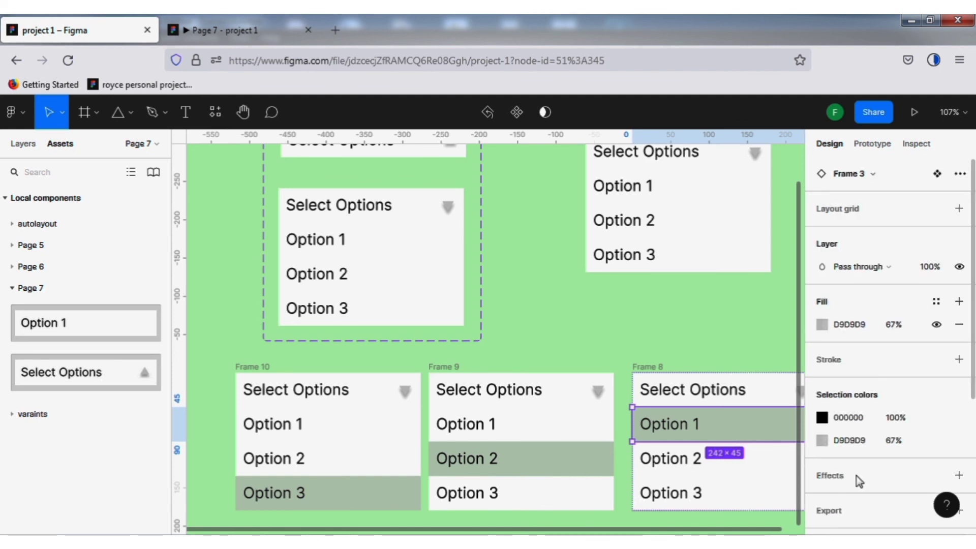
{"action": "left_click", "coordinate": [532, 299]}
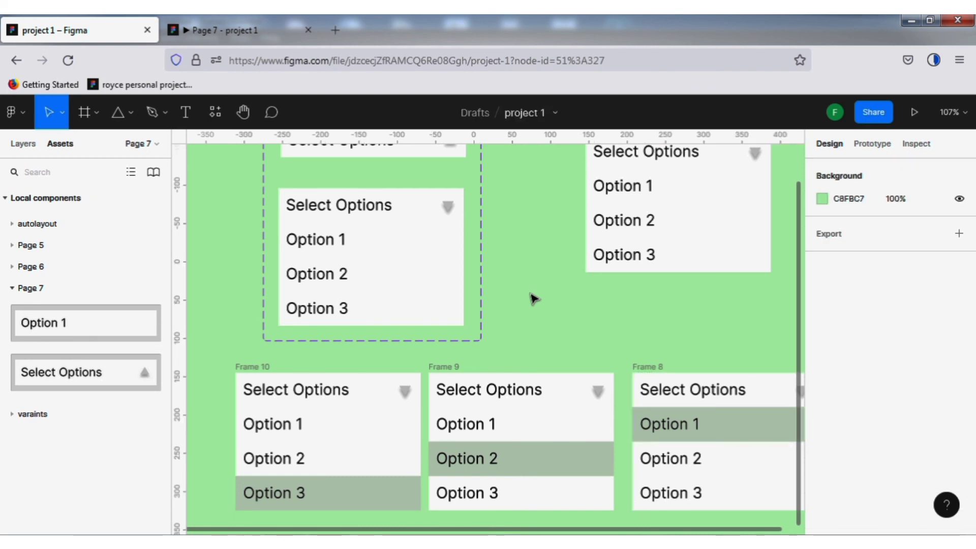
Test the option highlights and collapse the menu in the Page 7 preview, and return to the home component in the design file.
{"action": "left_click", "coordinate": [233, 29]}
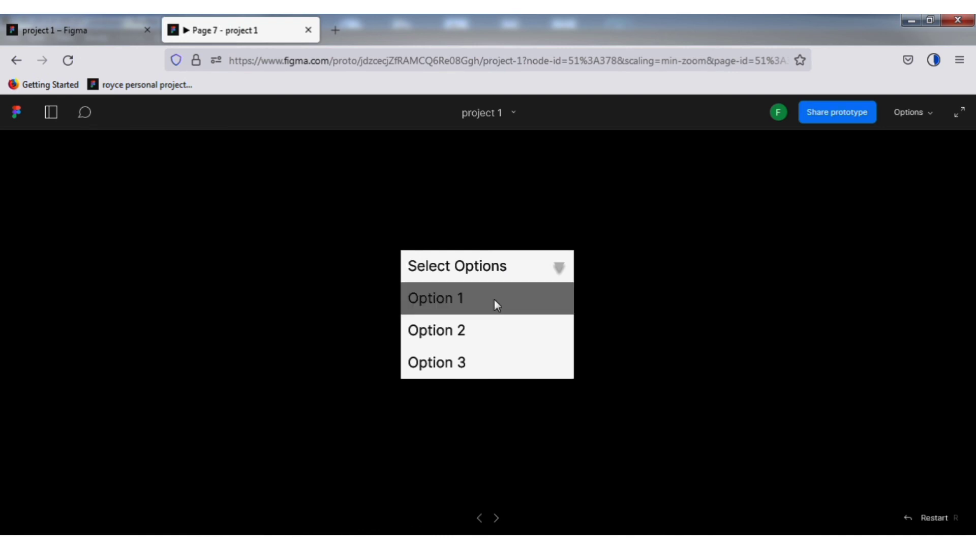
{"action": "left_click", "coordinate": [490, 343]}
{"action": "left_click", "coordinate": [460, 376]}
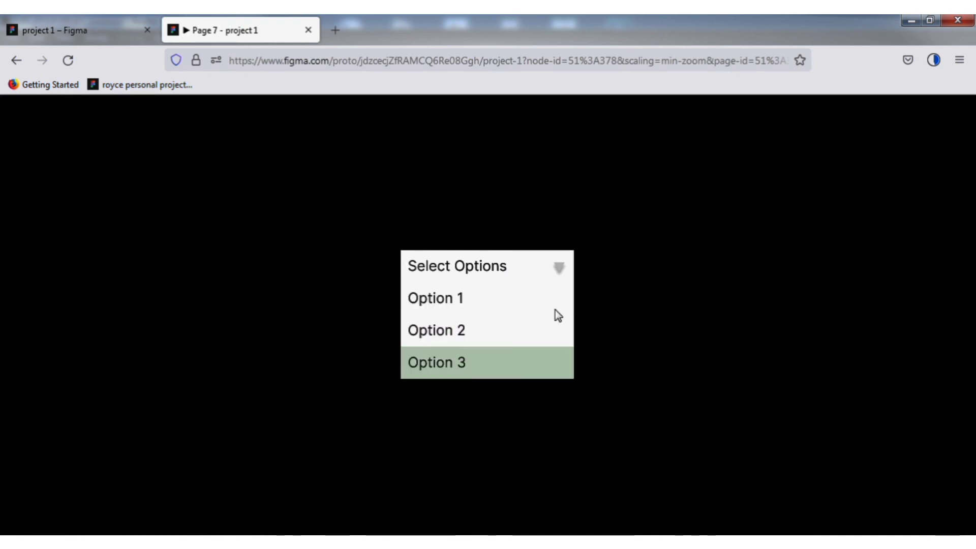
{"action": "left_click", "coordinate": [559, 272]}
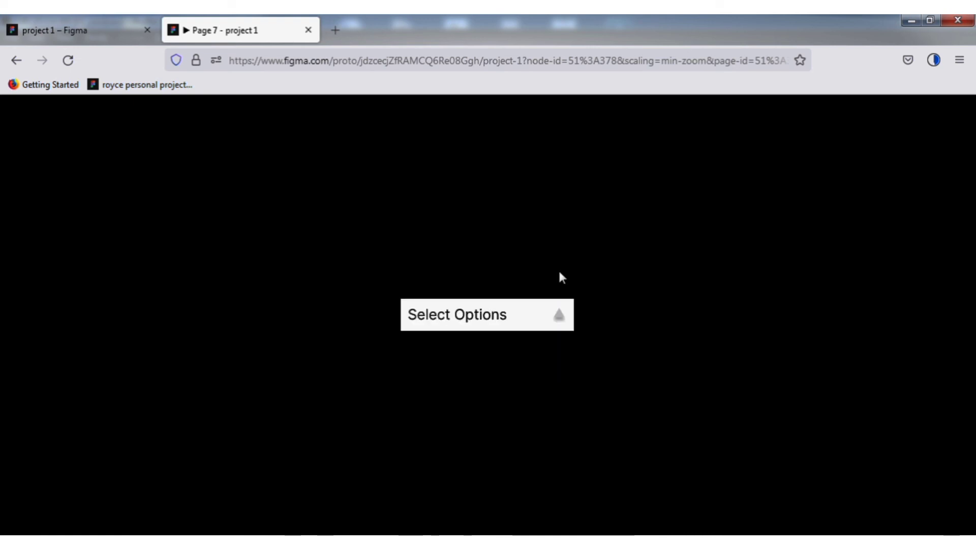
{"action": "left_click", "coordinate": [63, 28]}
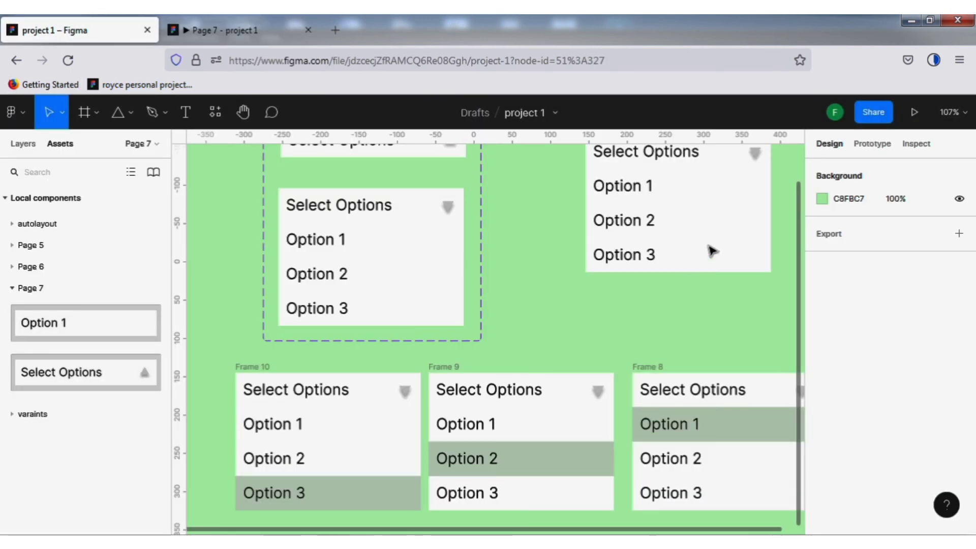
{"action": "scroll", "coordinate": [719, 236], "scroll_direction": "up", "scroll_amount": 2}
{"action": "scroll", "coordinate": [718, 235], "scroll_direction": "up", "scroll_amount": 5}
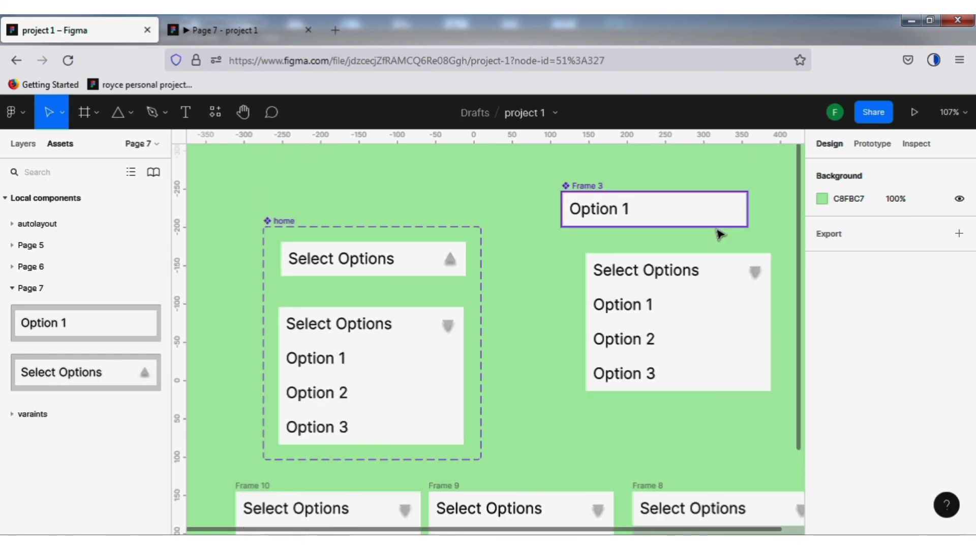